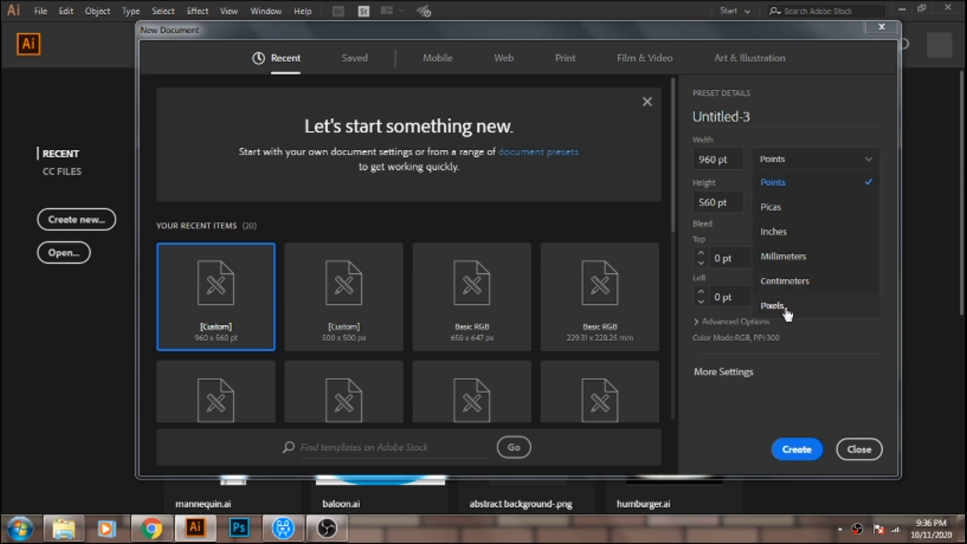
- Create a new 960 × 560 document with its units set to pixels
{"action": "left_click", "coordinate": [785, 308]}
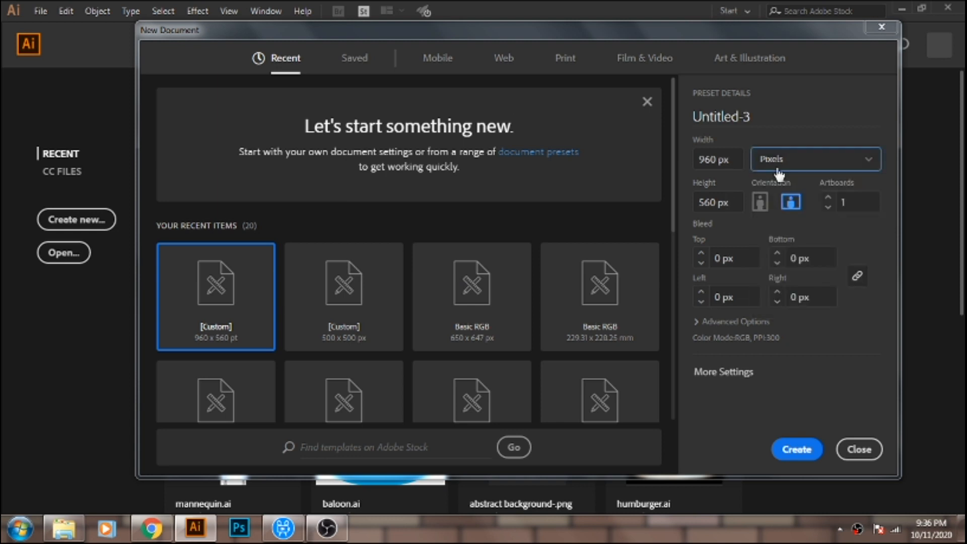
{"action": "left_click", "coordinate": [801, 456]}
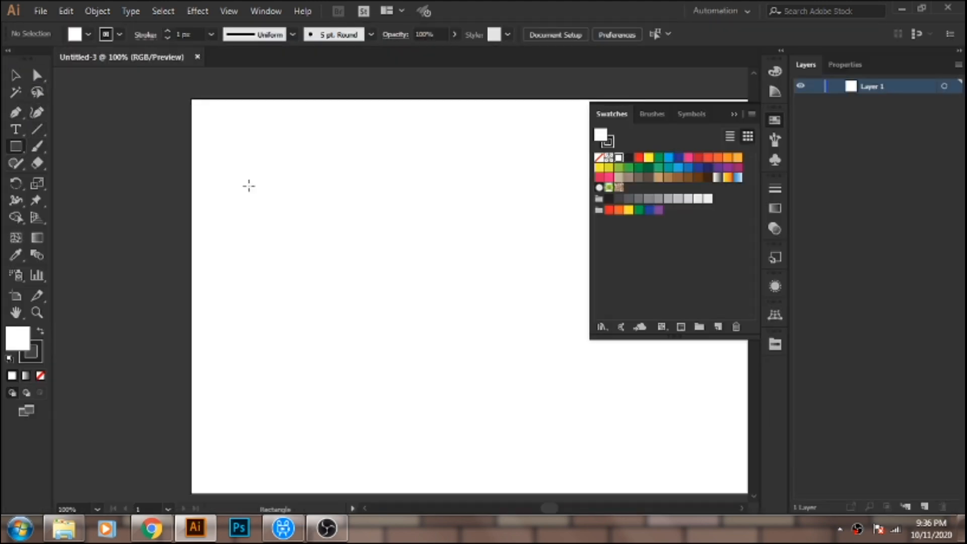
- Hide the swatches, then undock the Stone and Brick swatch library and close it
{"action": "left_click", "coordinate": [733, 115]}
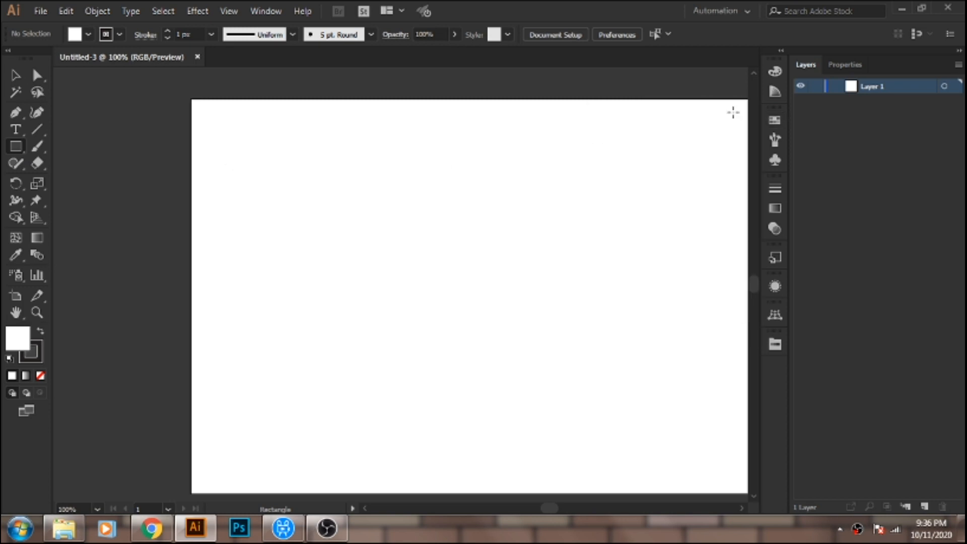
{"action": "left_click", "coordinate": [775, 344]}
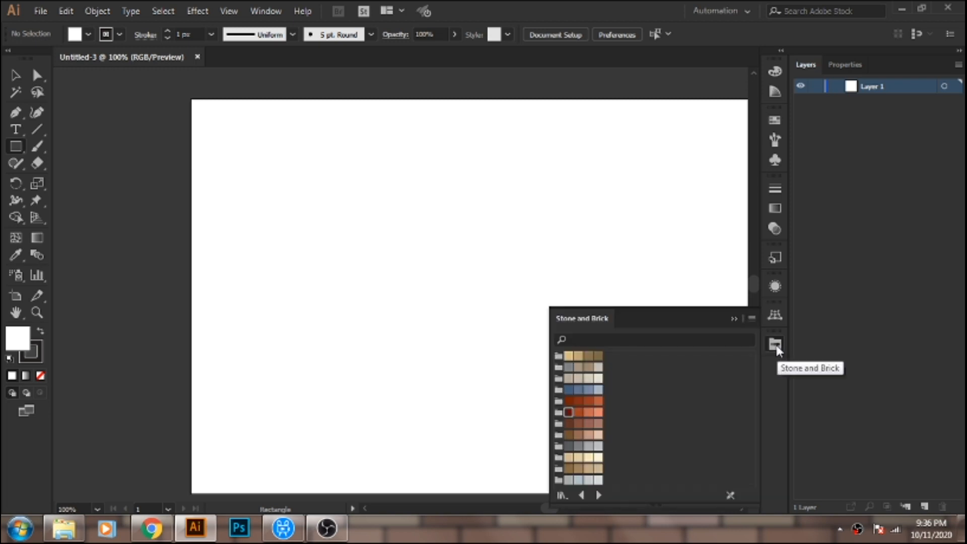
{"action": "left_click_drag", "start_coordinate": [711, 315], "coordinate": [587, 286]}
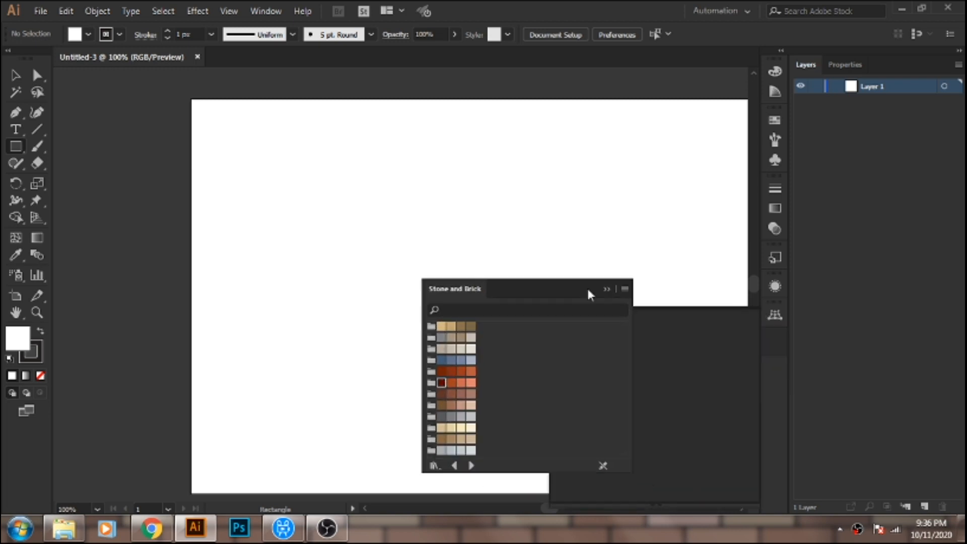
{"action": "left_click", "coordinate": [634, 276]}
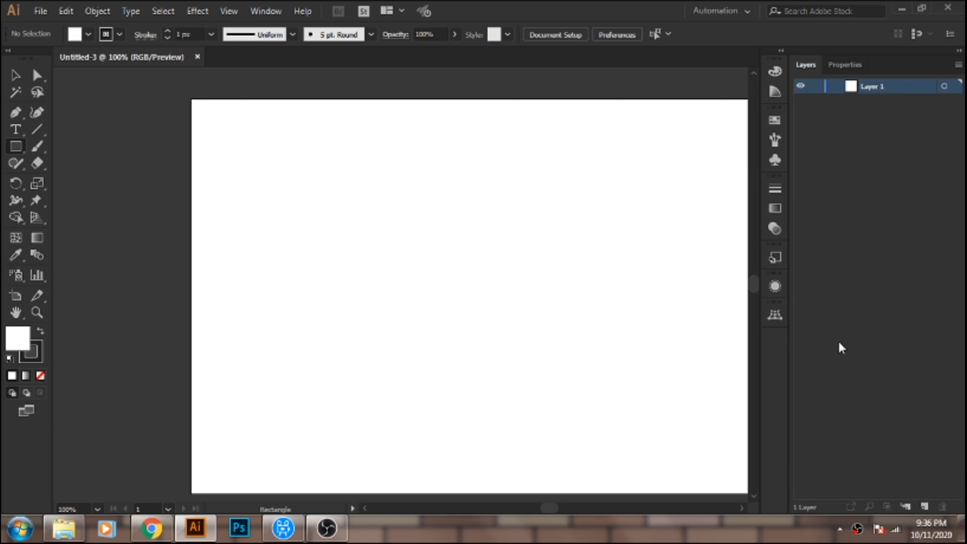
- Load the Stone and Brick swatch library from the Nature collection and park it beside the canvas, below the layer list
{"action": "left_click", "coordinate": [774, 121]}
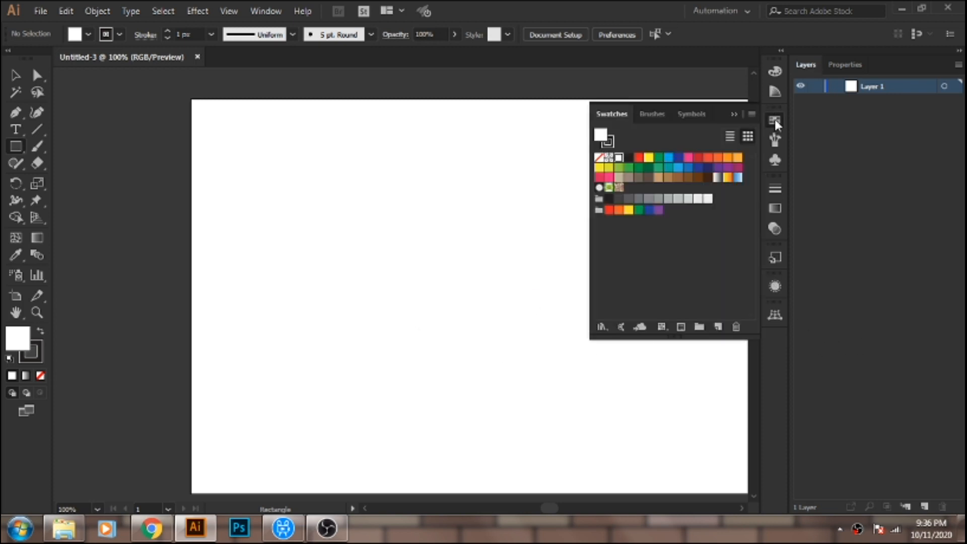
{"action": "left_click", "coordinate": [600, 326]}
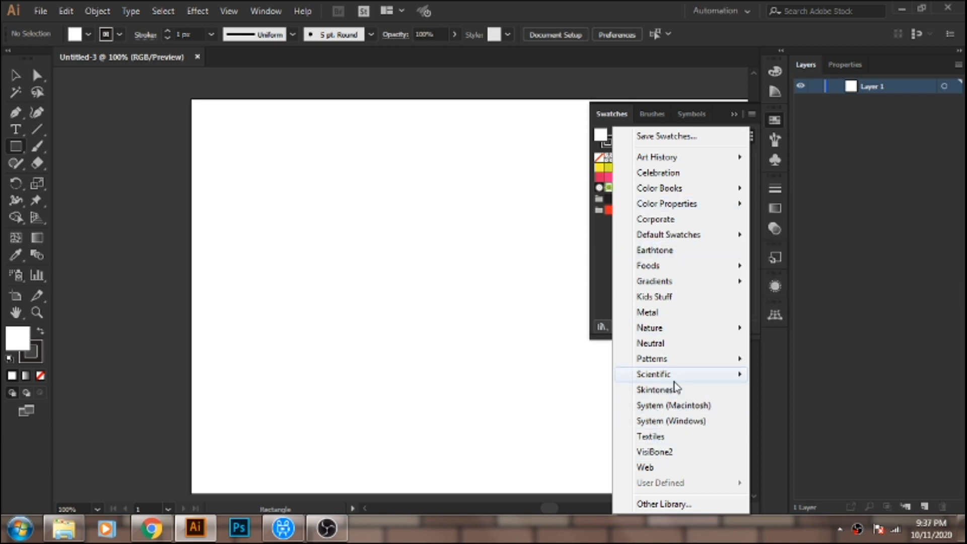
{"action": "mouse_move", "coordinate": [685, 330]}
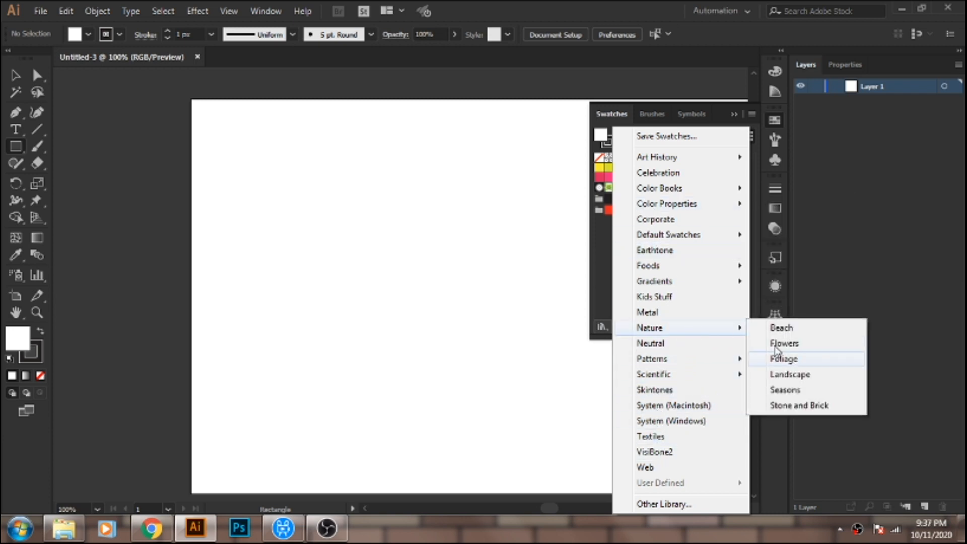
{"action": "left_click", "coordinate": [816, 407]}
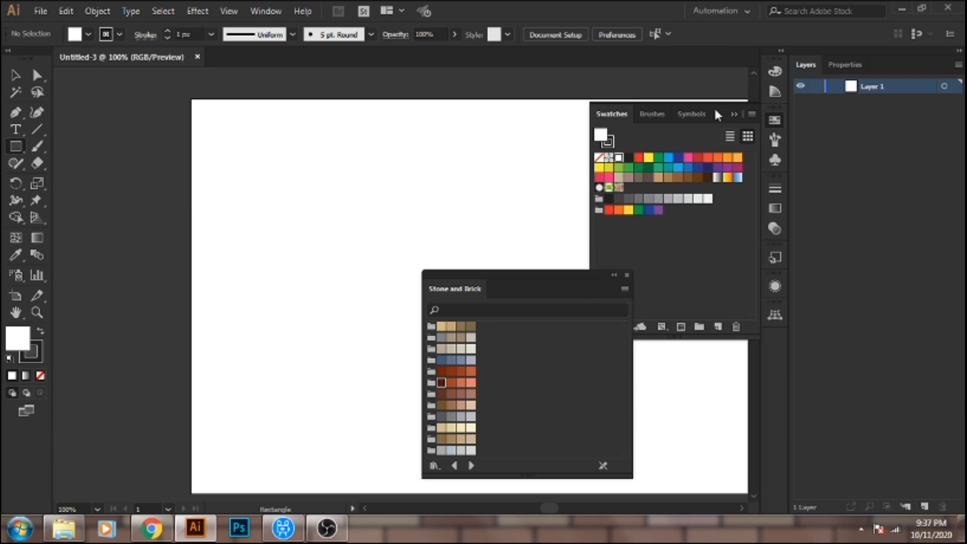
{"action": "left_click", "coordinate": [733, 114]}
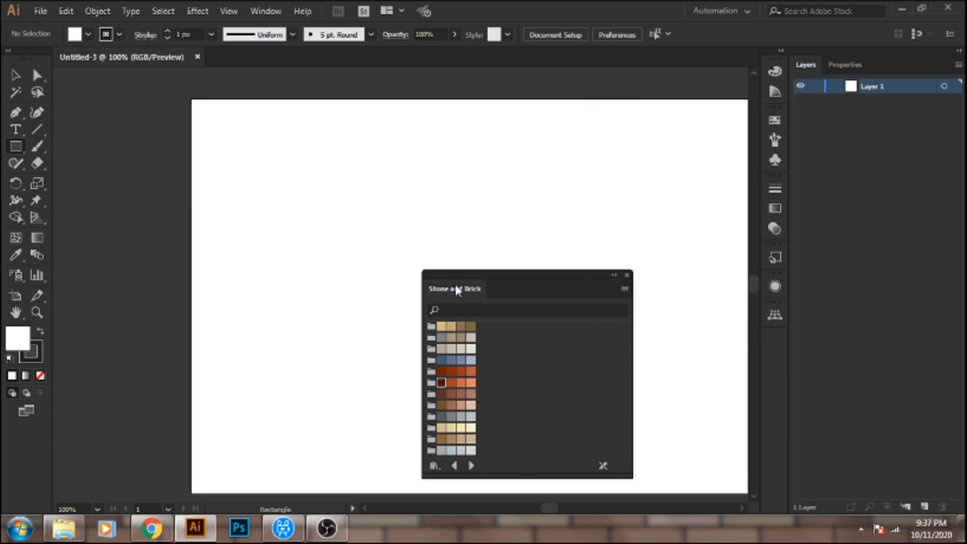
{"action": "left_click_drag", "start_coordinate": [456, 292], "coordinate": [824, 172]}
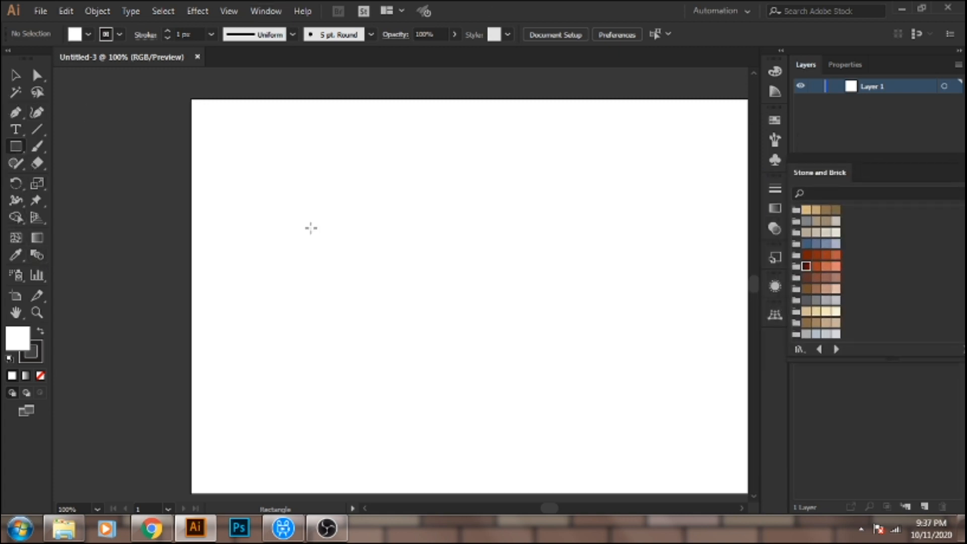
- Create a rectangle 150 px wide and 50 px high on the artboard
{"action": "left_click", "coordinate": [279, 187]}
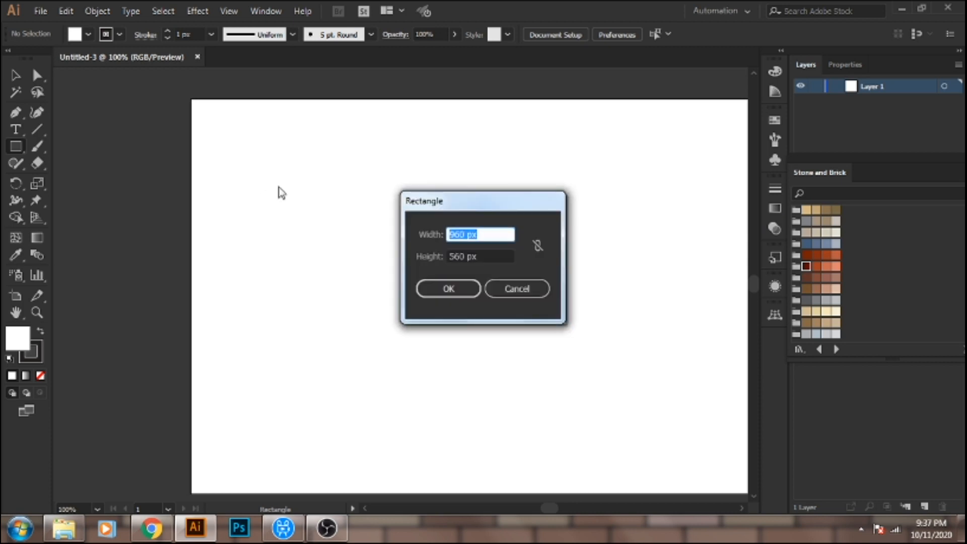
{"action": "type", "text": "150"}
{"action": "key", "text": "Tab"}
{"action": "type", "text": "50"}
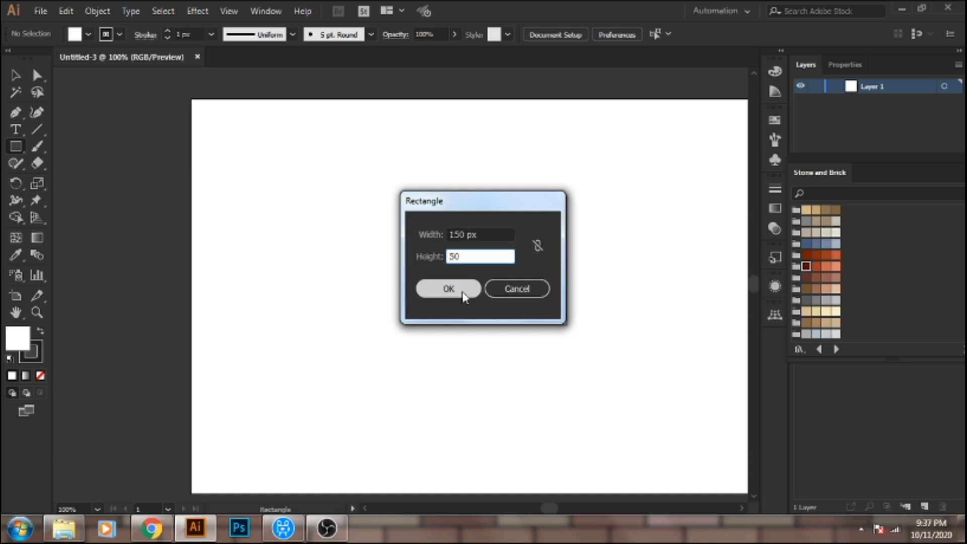
{"action": "left_click", "coordinate": [443, 288]}
- Give the rectangle an orange-brown brick fill with no stroke and place it near the artboard's upper-left corner
{"action": "left_click_drag", "start_coordinate": [645, 138], "coordinate": [621, 134]}
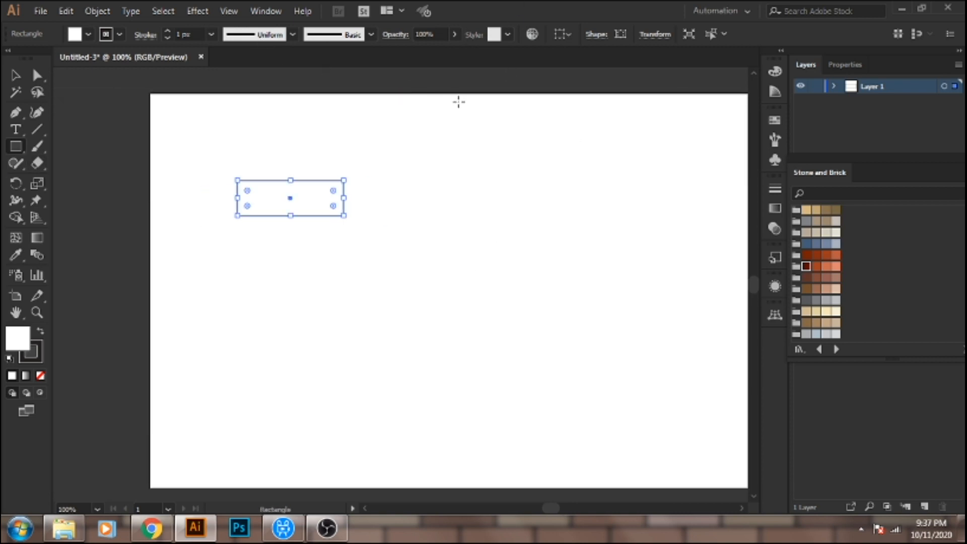
{"action": "left_click", "coordinate": [835, 256]}
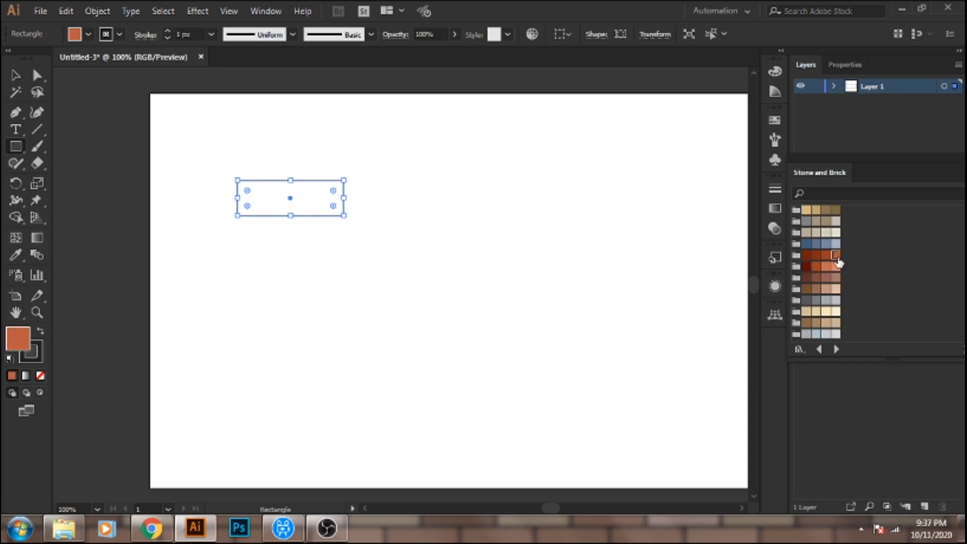
{"action": "left_click", "coordinate": [18, 78]}
{"action": "left_click_drag", "start_coordinate": [335, 203], "coordinate": [301, 161]}
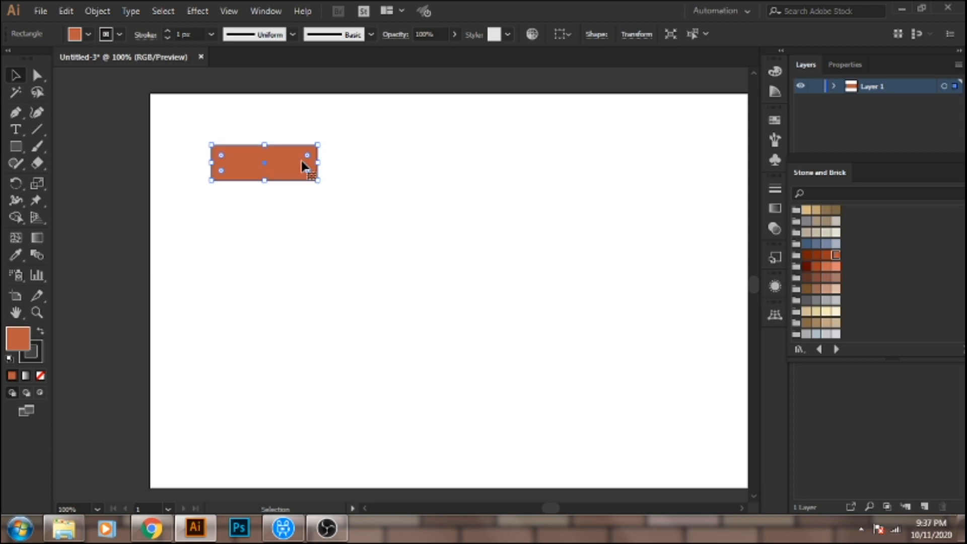
{"action": "left_click", "coordinate": [120, 34]}
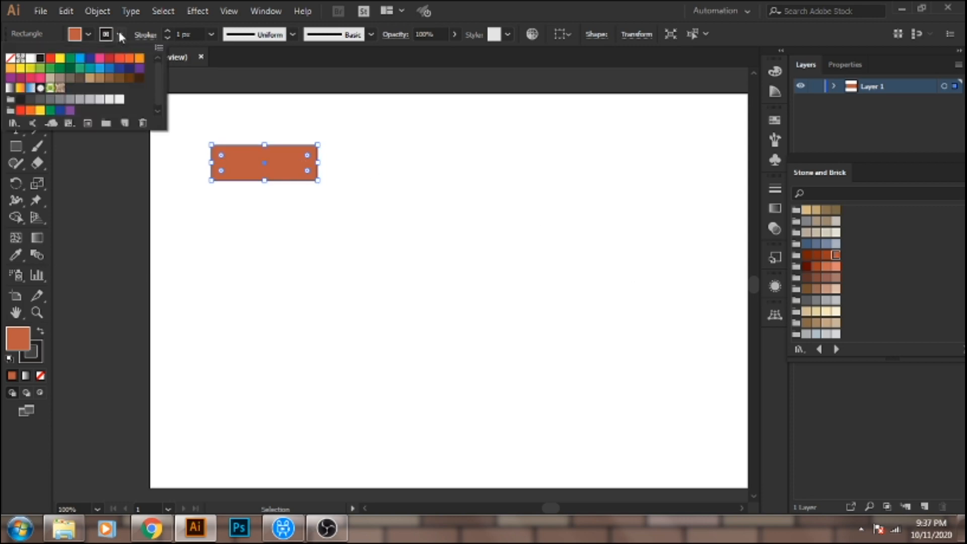
{"action": "left_click", "coordinate": [10, 57]}
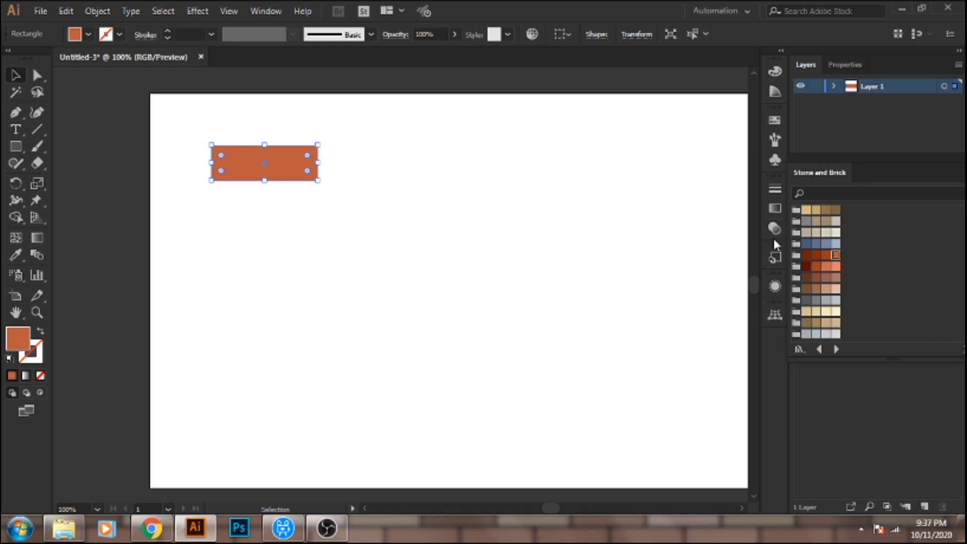
- Apply a Transform effect to the brick with 4 copies and a horizontal move of 155 px
{"action": "left_click", "coordinate": [778, 286]}
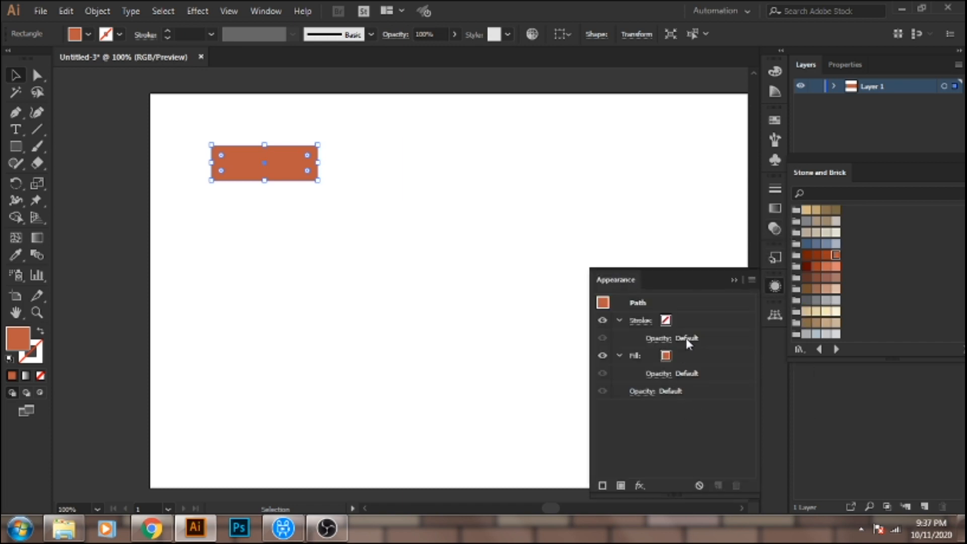
{"action": "left_click", "coordinate": [639, 483]}
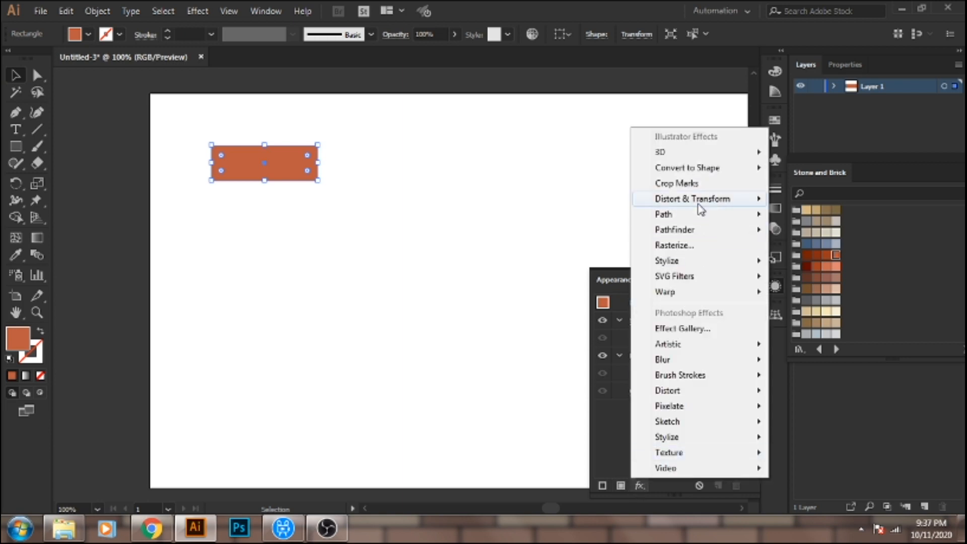
{"action": "mouse_move", "coordinate": [699, 206]}
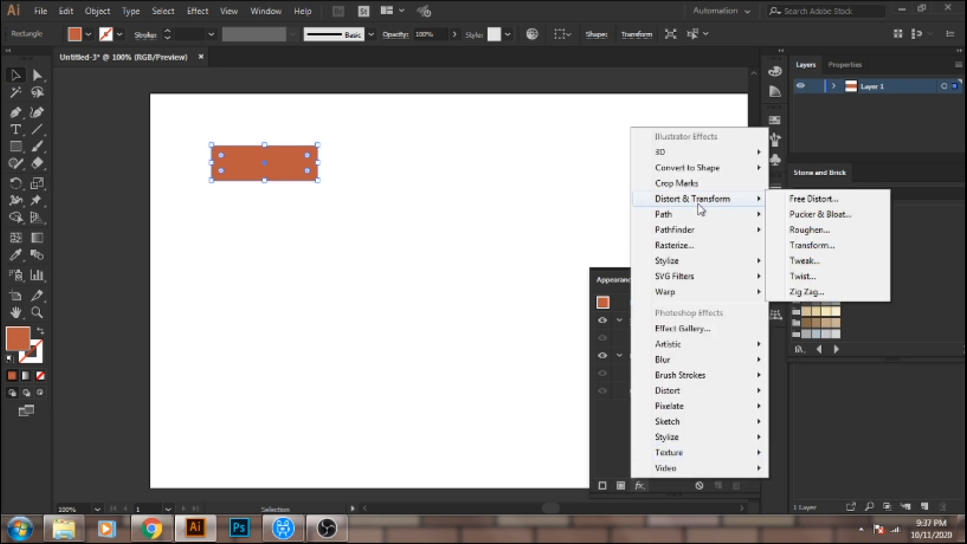
{"action": "left_click", "coordinate": [809, 246]}
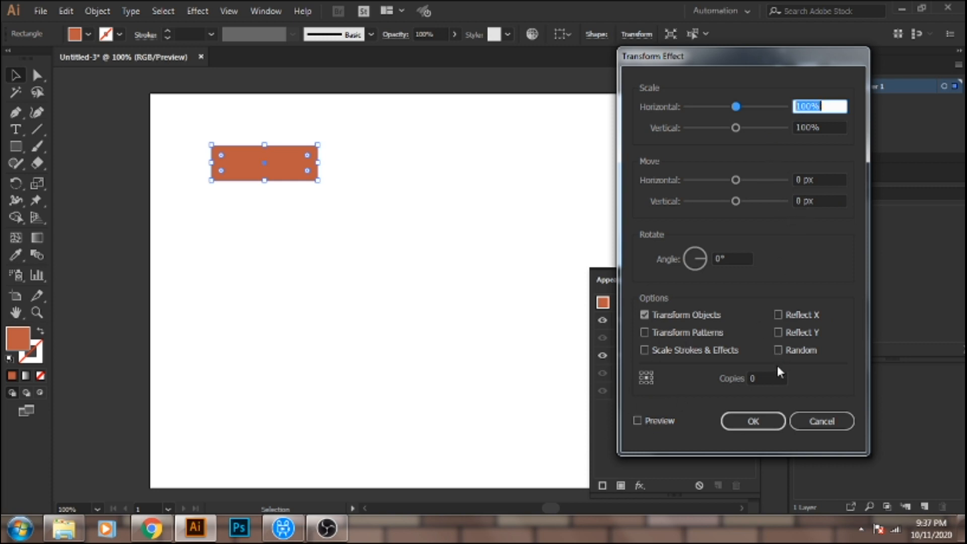
{"action": "left_click", "coordinate": [771, 378]}
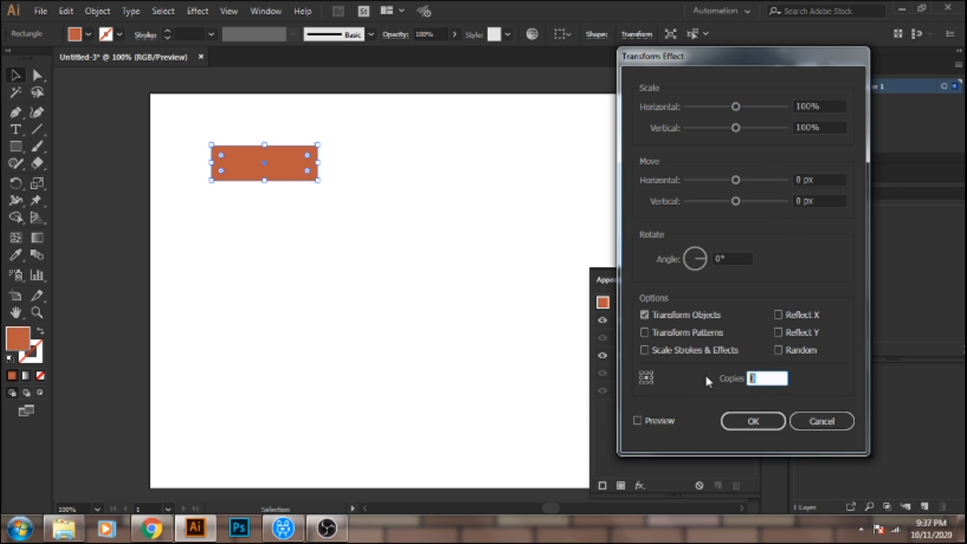
{"action": "type", "text": "4"}
{"action": "left_click", "coordinate": [816, 179]}
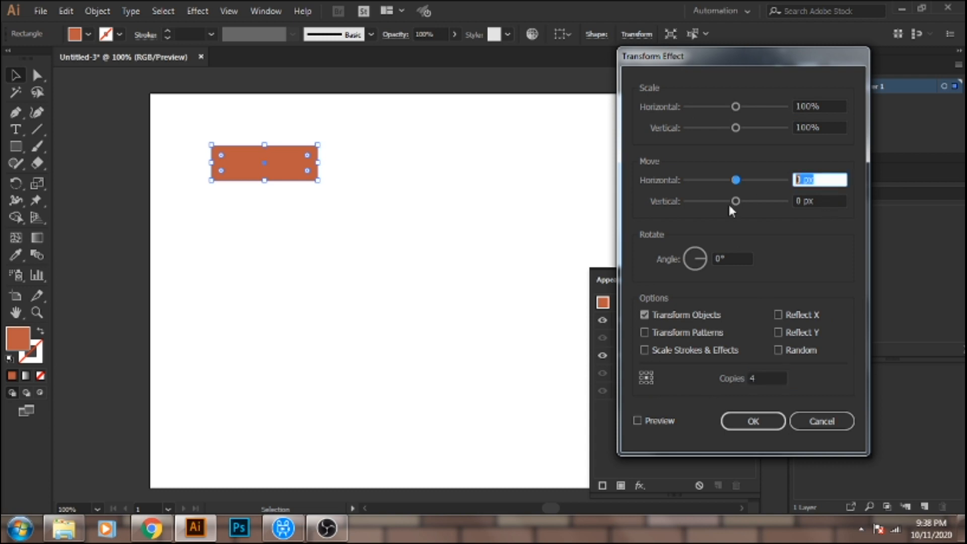
{"action": "type", "text": "155"}
{"action": "left_click", "coordinate": [637, 420]}
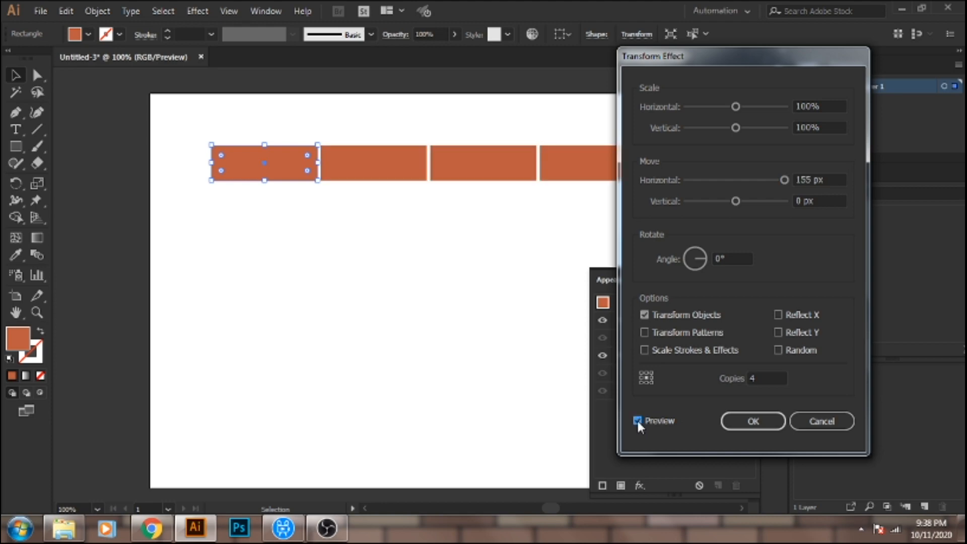
{"action": "left_click", "coordinate": [745, 426]}
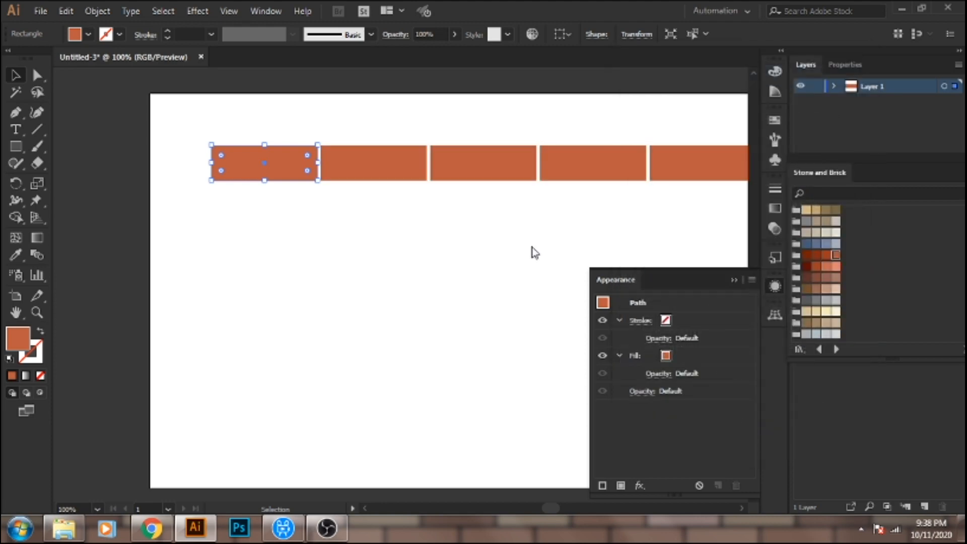
- Add a second Transform effect to the brick row with moves of 75 px horizontal and 55 px vertical and Reflect X enabled
{"action": "left_click_drag", "start_coordinate": [577, 224], "coordinate": [466, 203]}
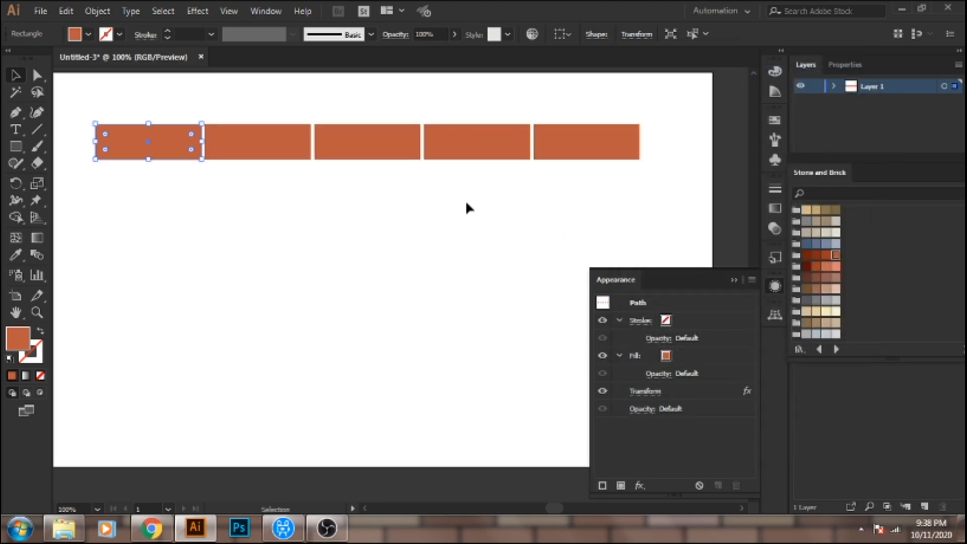
{"action": "scroll", "coordinate": [469, 200], "scroll_direction": "down", "scroll_amount": 2, "text": "alt"}
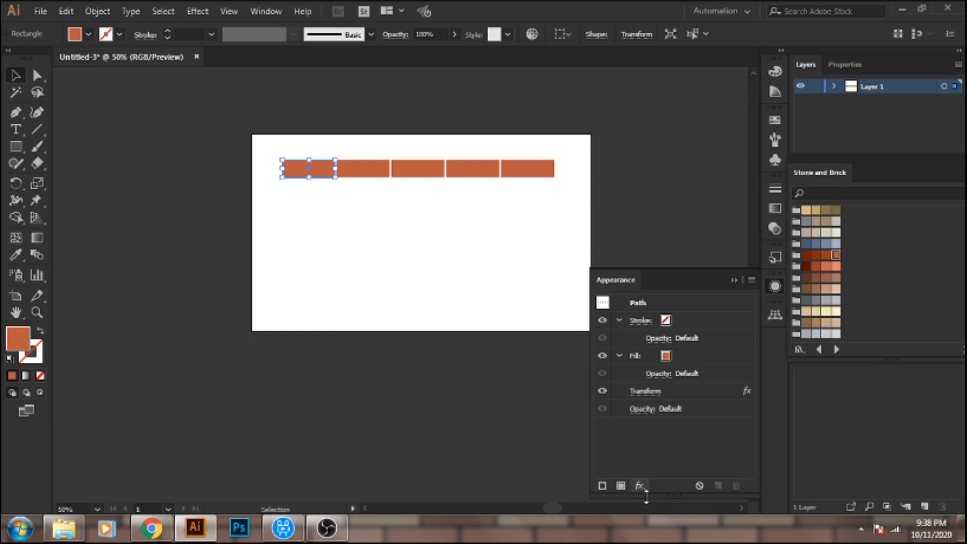
{"action": "left_click", "coordinate": [639, 486]}
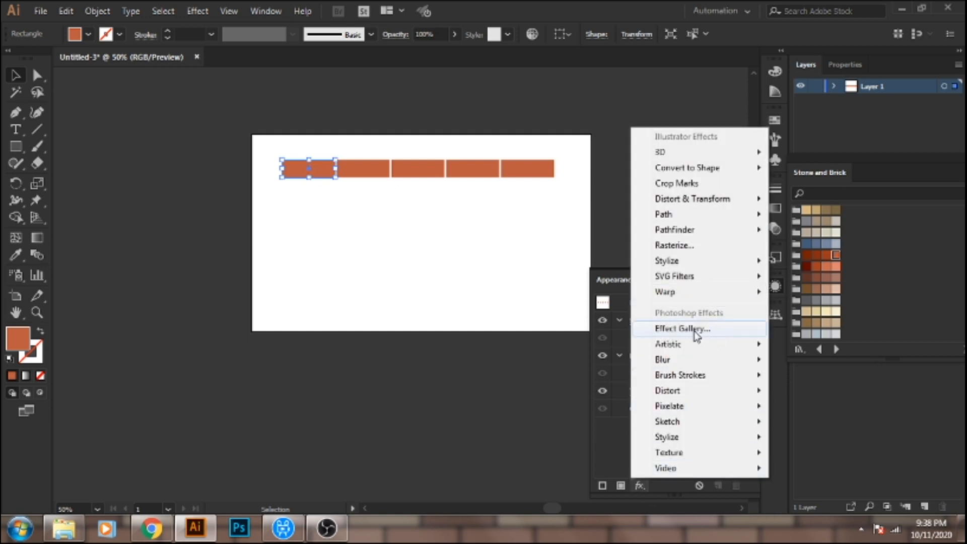
{"action": "mouse_move", "coordinate": [684, 263]}
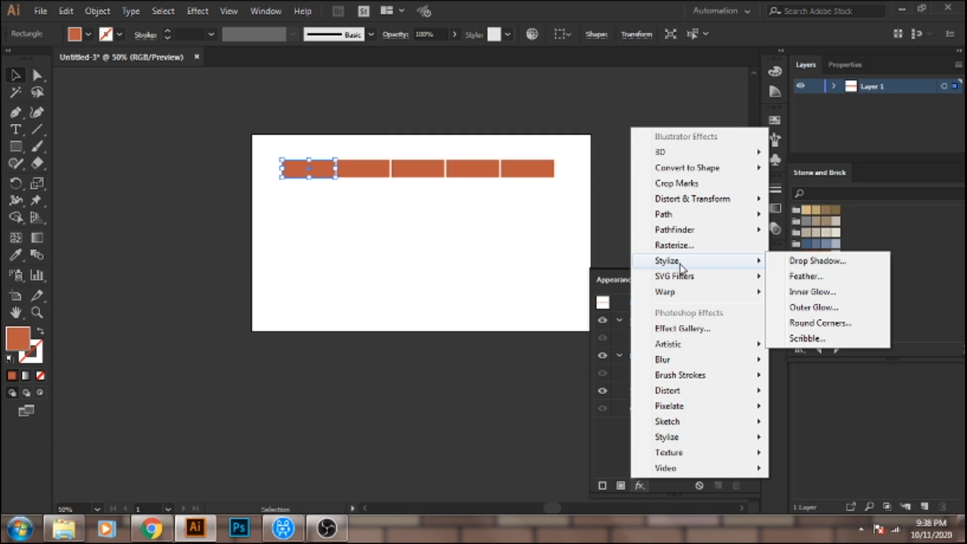
{"action": "mouse_move", "coordinate": [684, 202]}
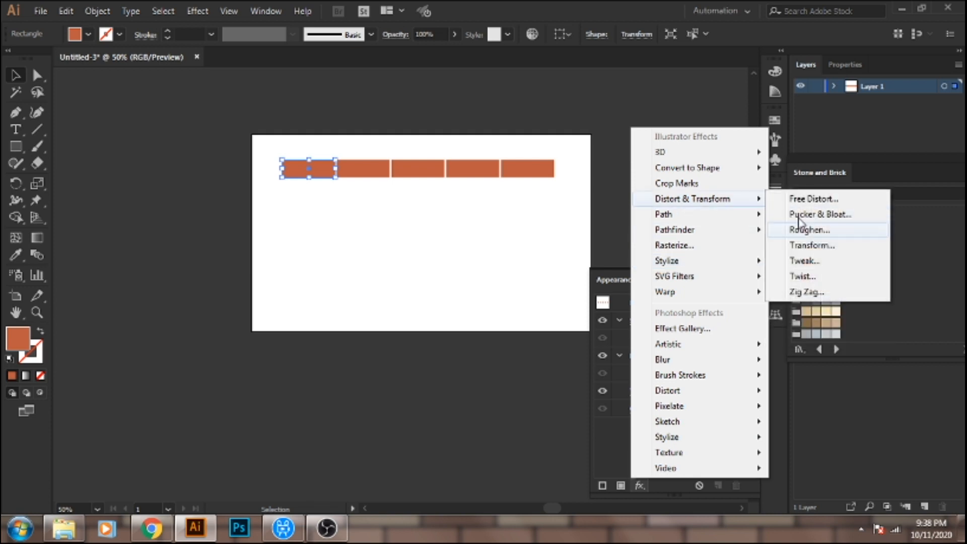
{"action": "left_click", "coordinate": [812, 246]}
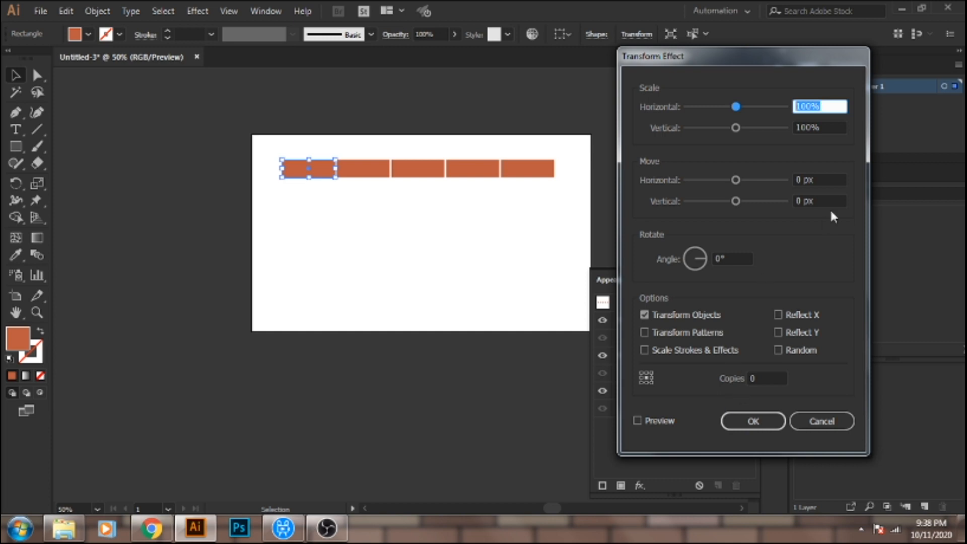
{"action": "left_click", "coordinate": [821, 179]}
{"action": "double_click", "coordinate": [821, 179]}
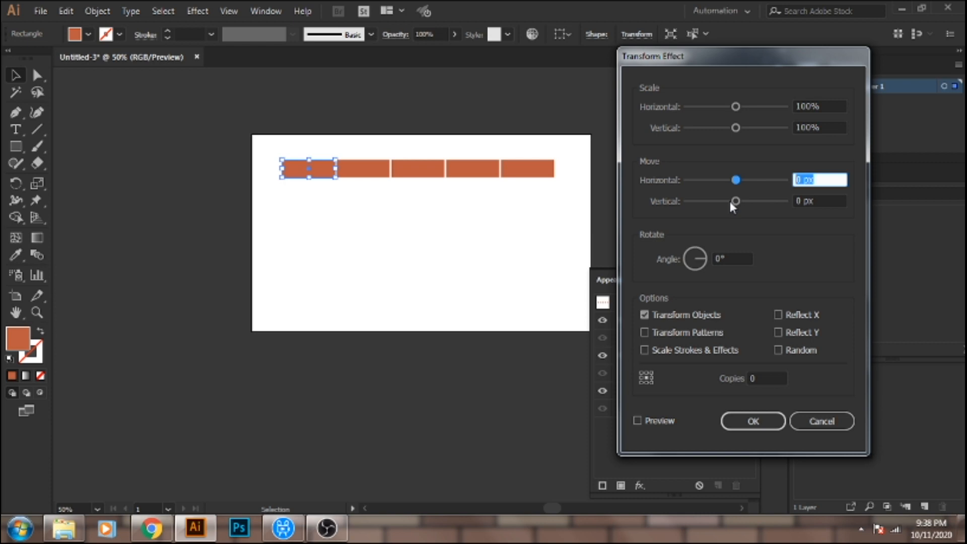
{"action": "type", "text": "75"}
{"action": "key", "text": "Tab"}
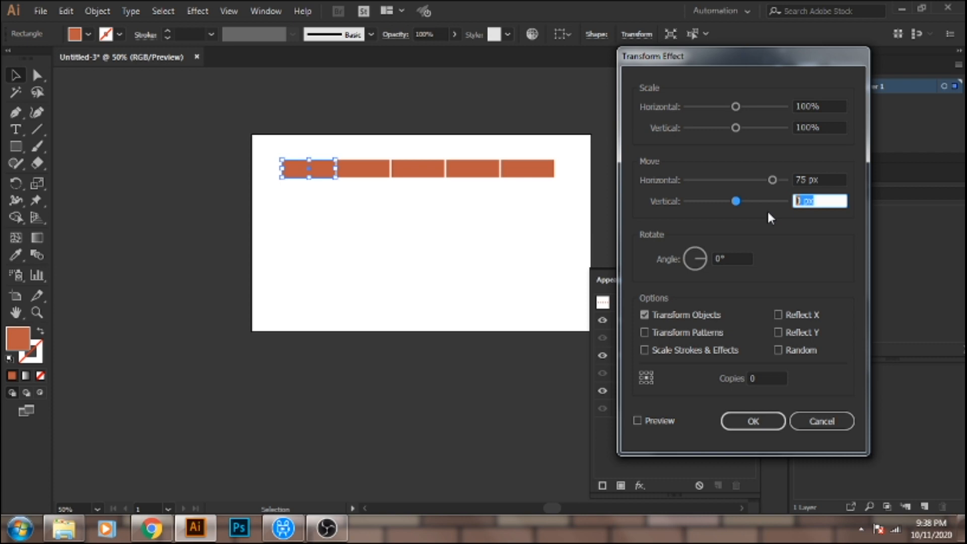
{"action": "type", "text": "55"}
{"action": "left_click", "coordinate": [778, 315]}
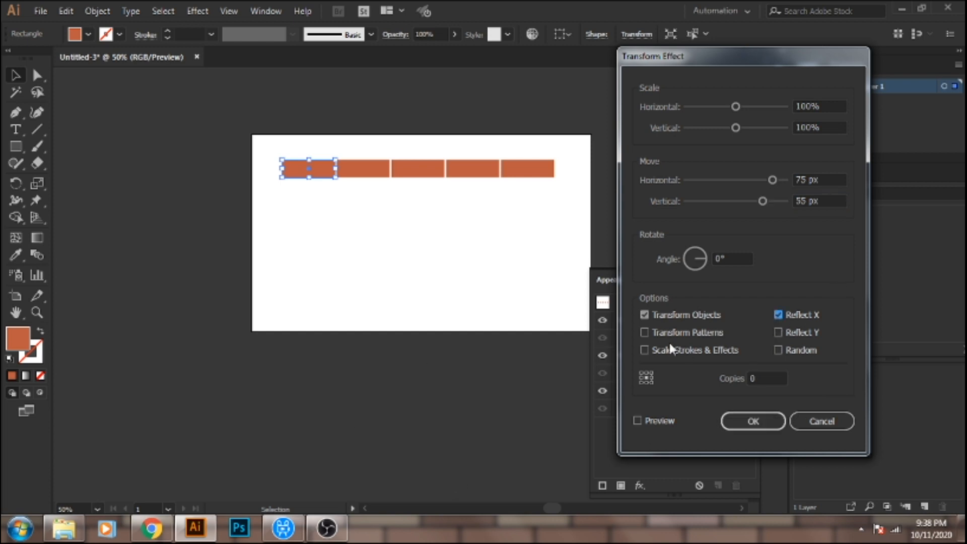
- Set the second Transform effect to 8 copies, preview the stacked brick rows and apply it
{"action": "left_click", "coordinate": [637, 420]}
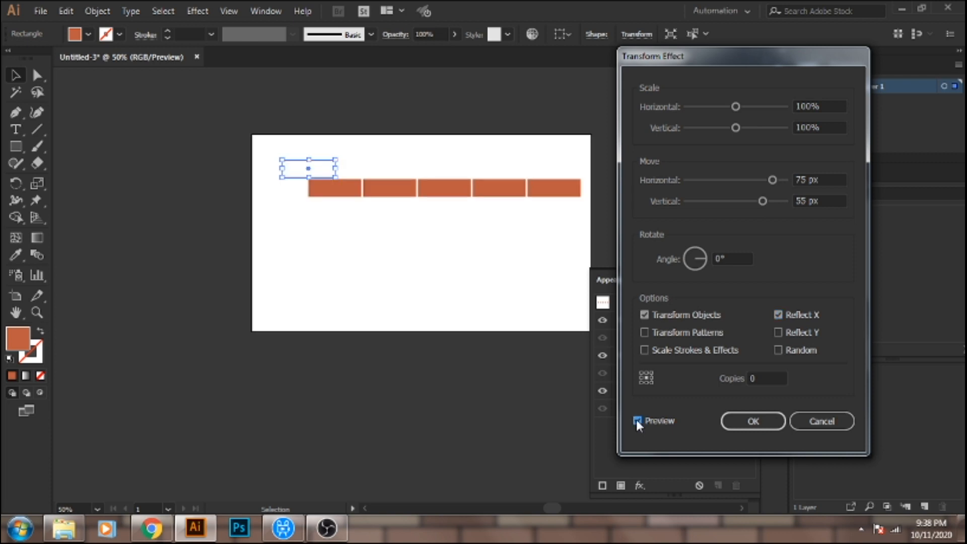
{"action": "double_click", "coordinate": [762, 378]}
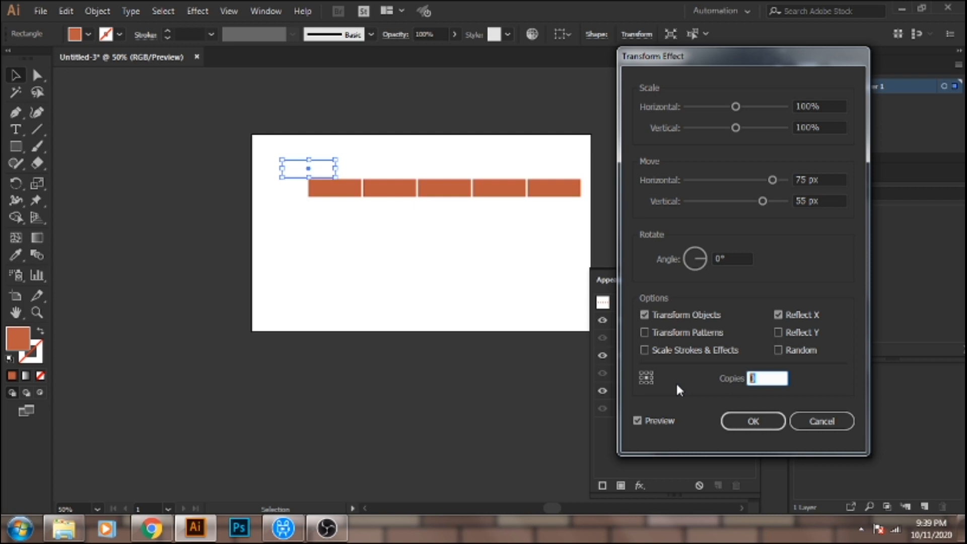
{"action": "type", "text": "8"}
{"action": "left_click", "coordinate": [637, 422]}
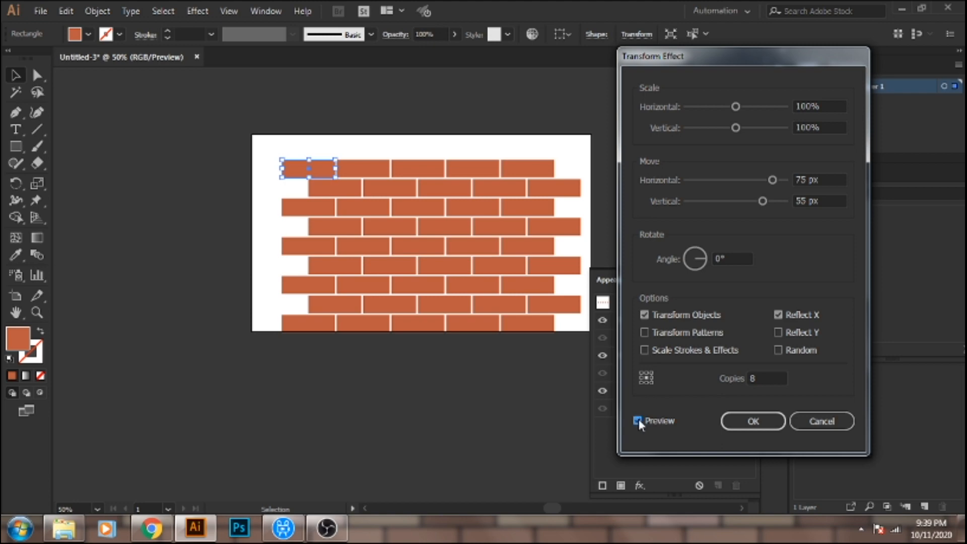
{"action": "left_click", "coordinate": [756, 422]}
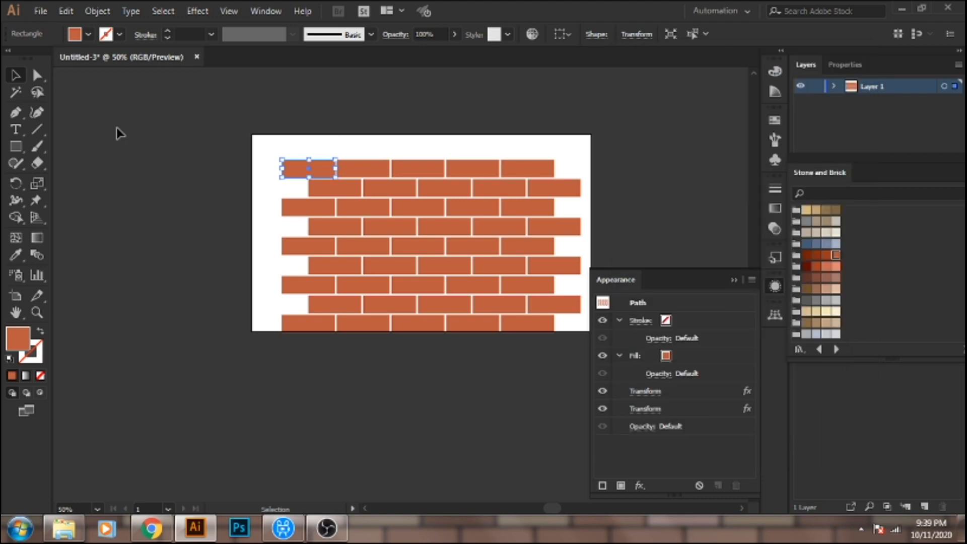
- Shift the brick wall slightly up and left on the artboard and expand its appearance
{"action": "left_click_drag", "start_coordinate": [316, 173], "coordinate": [312, 158]}
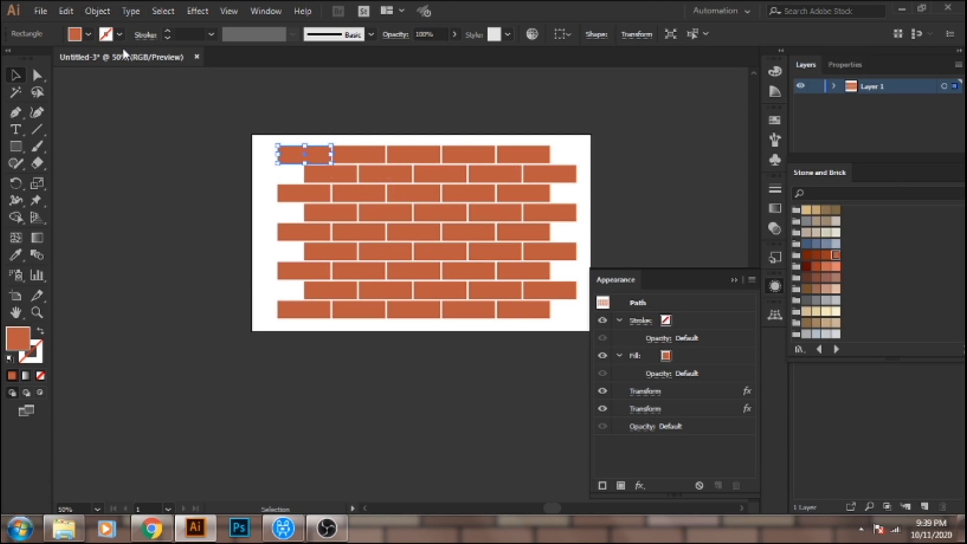
{"action": "left_click", "coordinate": [734, 280]}
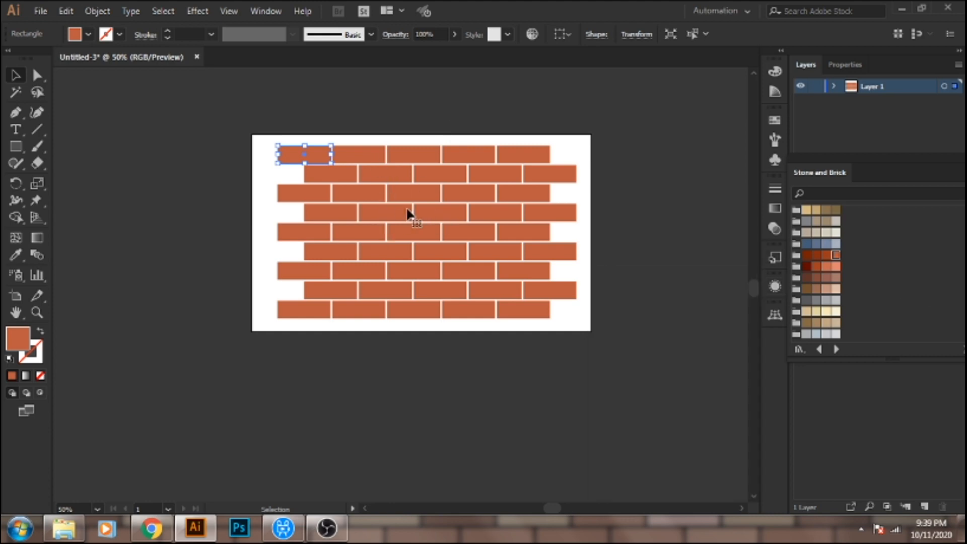
{"action": "left_click", "coordinate": [100, 10]}
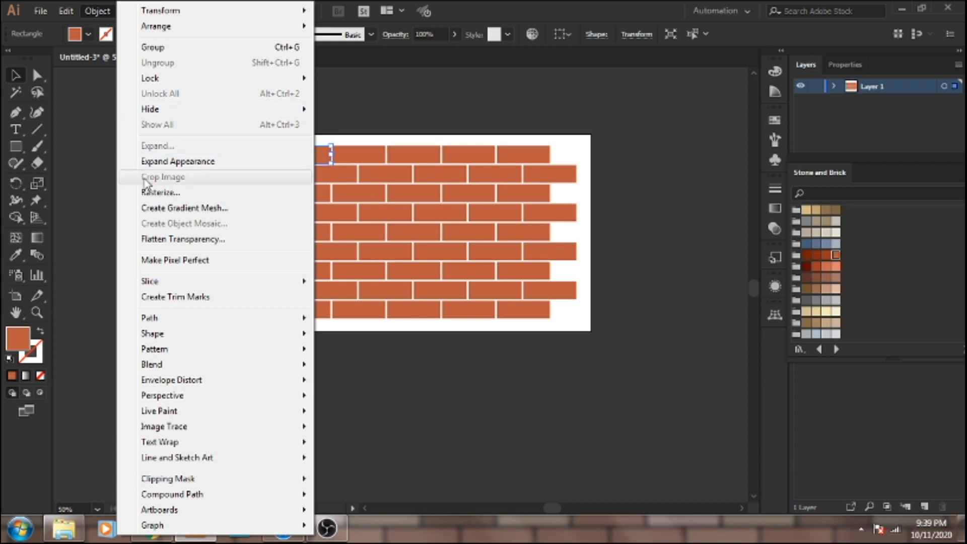
{"action": "left_click", "coordinate": [190, 161]}
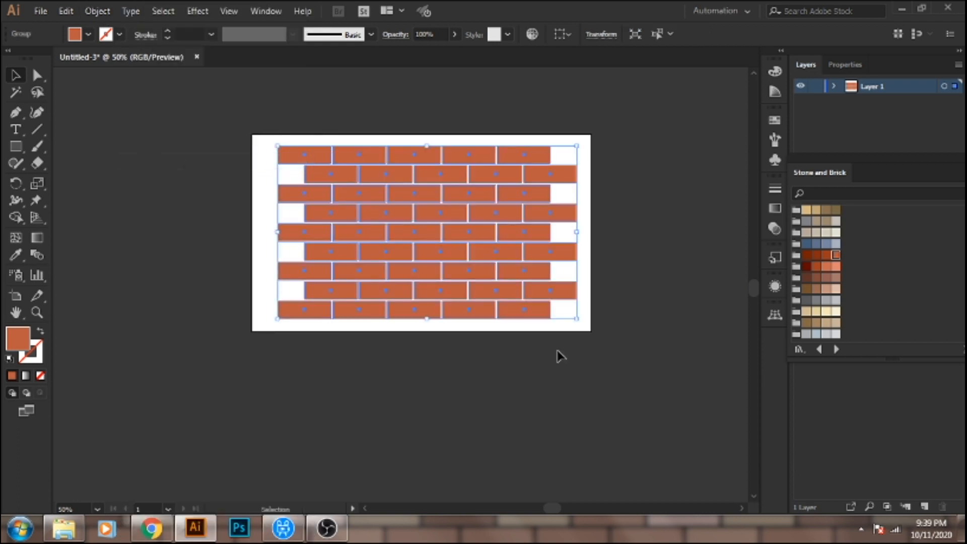
{"action": "left_click", "coordinate": [572, 335]}
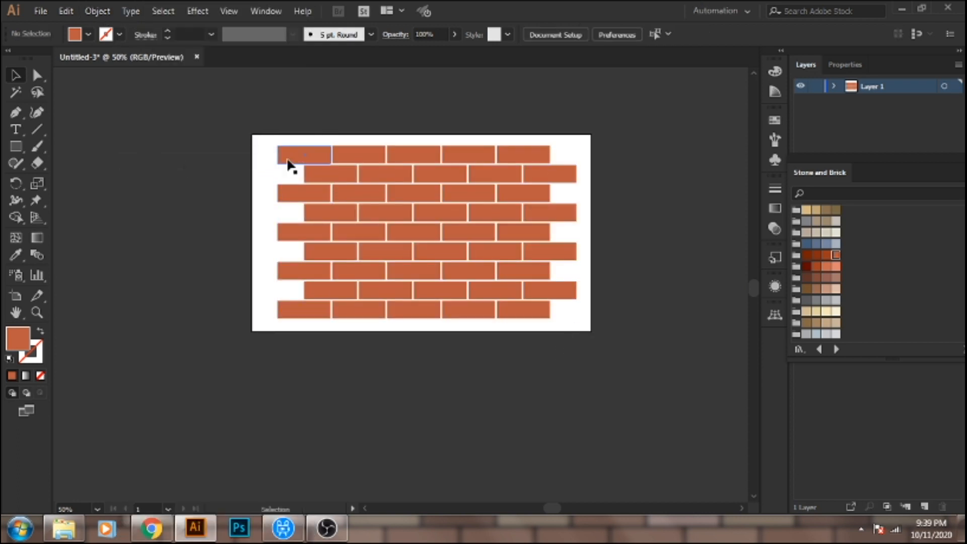
- Ungroup the expanded brick wall twice so its bricks can be selected individually
{"action": "left_click", "coordinate": [297, 154]}
{"action": "right_click", "coordinate": [297, 154]}
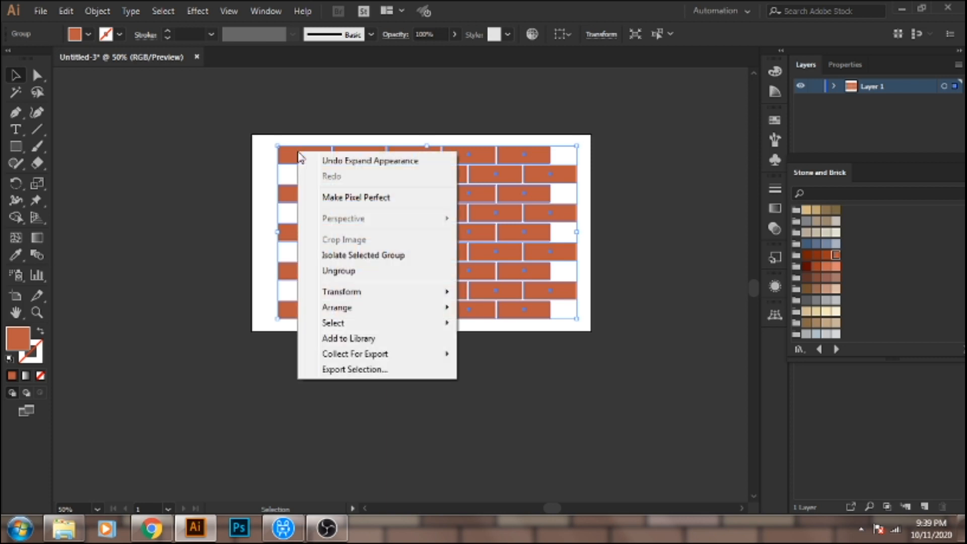
{"action": "left_click", "coordinate": [375, 272]}
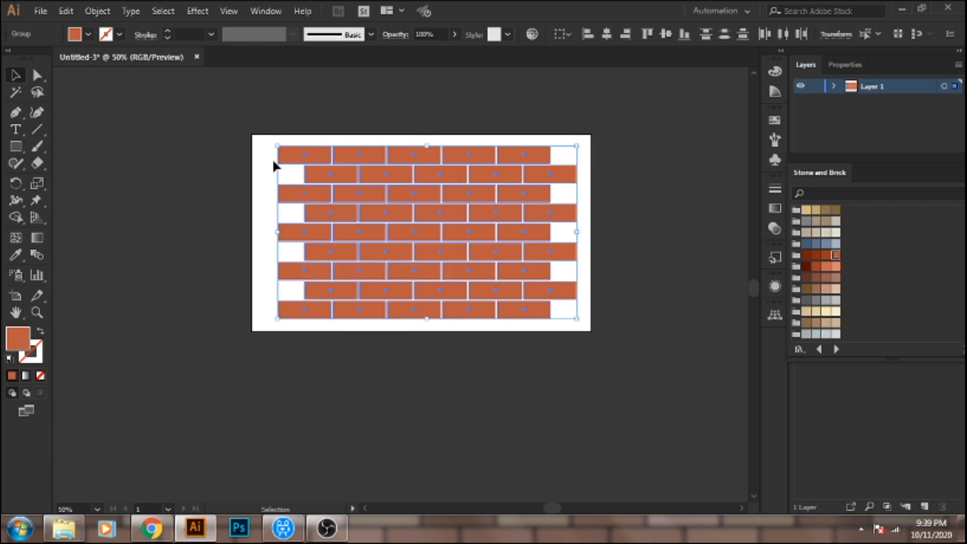
{"action": "right_click", "coordinate": [304, 158]}
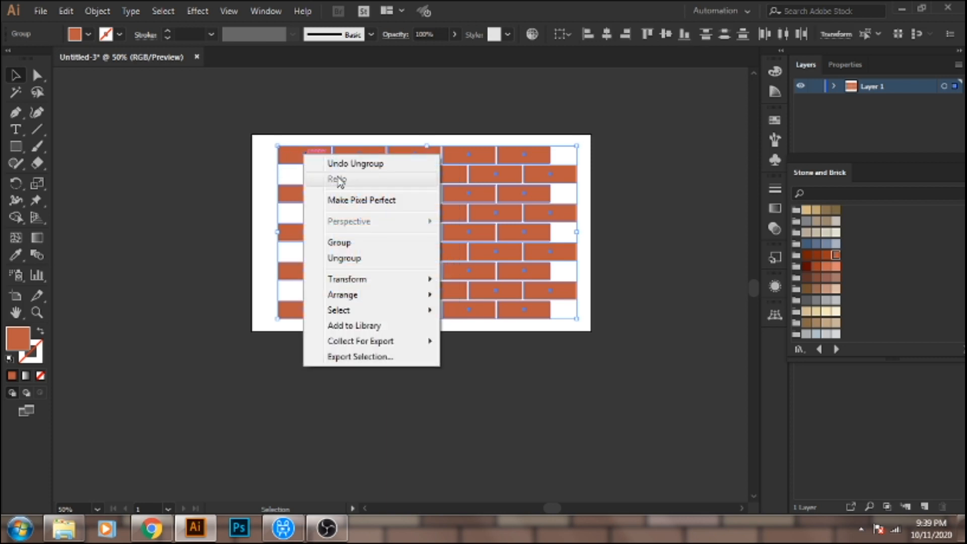
{"action": "left_click", "coordinate": [374, 259]}
- Delete the lowest row of five bricks
{"action": "left_click", "coordinate": [172, 182]}
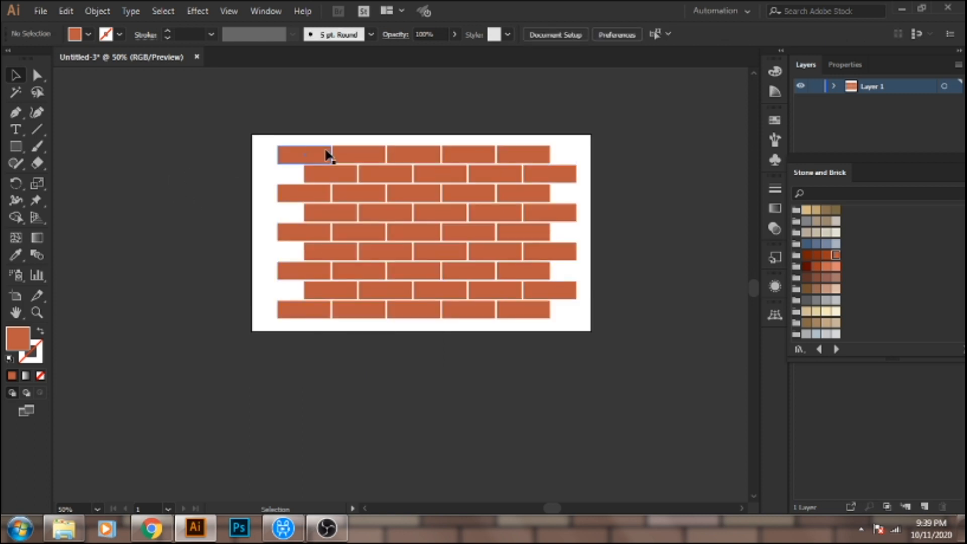
{"action": "left_click_drag", "start_coordinate": [262, 336], "coordinate": [554, 312]}
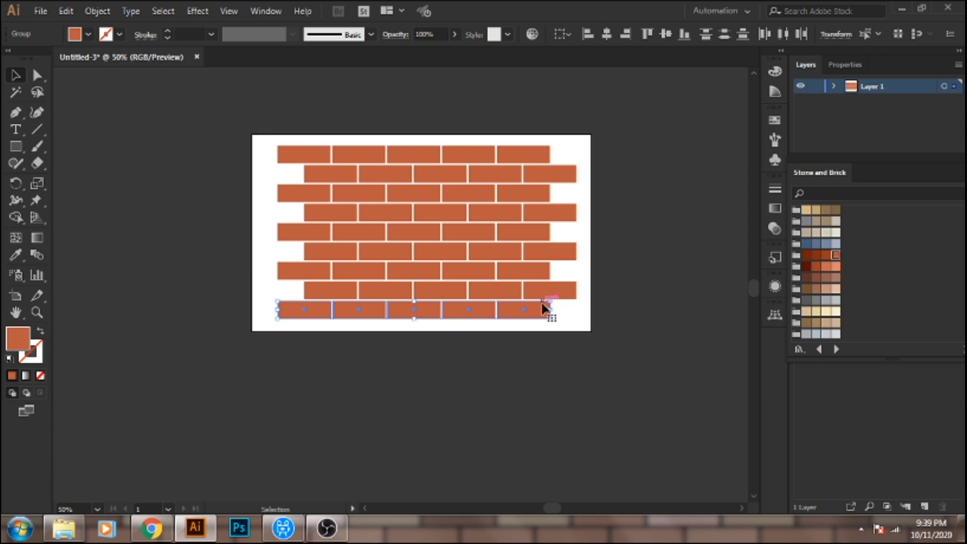
{"action": "key", "text": "Delete"}
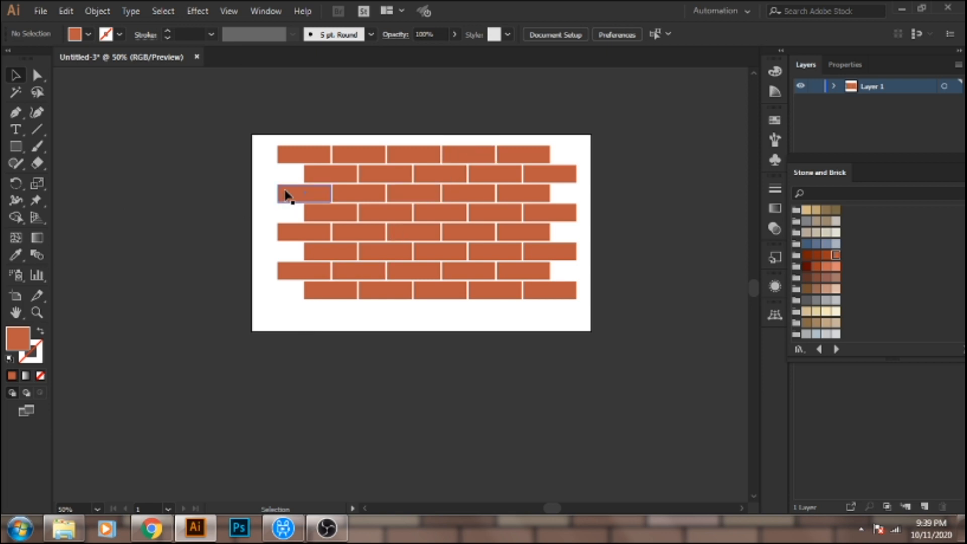
- Recolour the first brick of the top row with the light salmon swatch from Stone and Brick
{"action": "left_click_drag", "start_coordinate": [304, 161], "coordinate": [303, 161]}
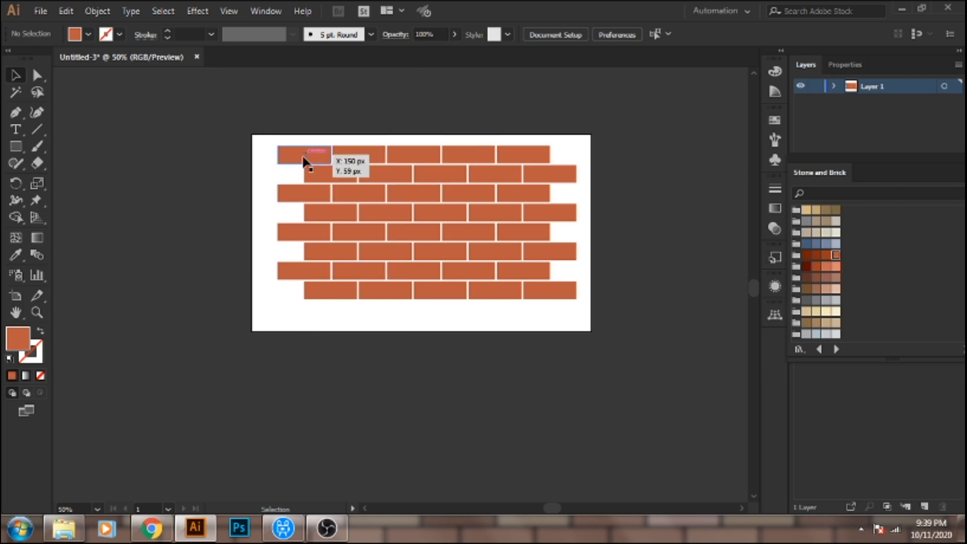
{"action": "left_click", "coordinate": [304, 161]}
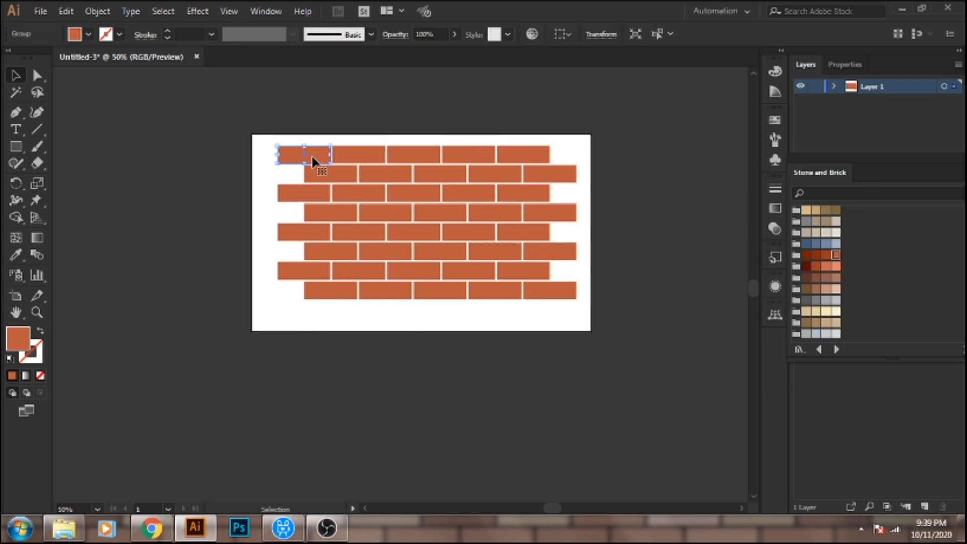
{"action": "left_click", "coordinate": [836, 267]}
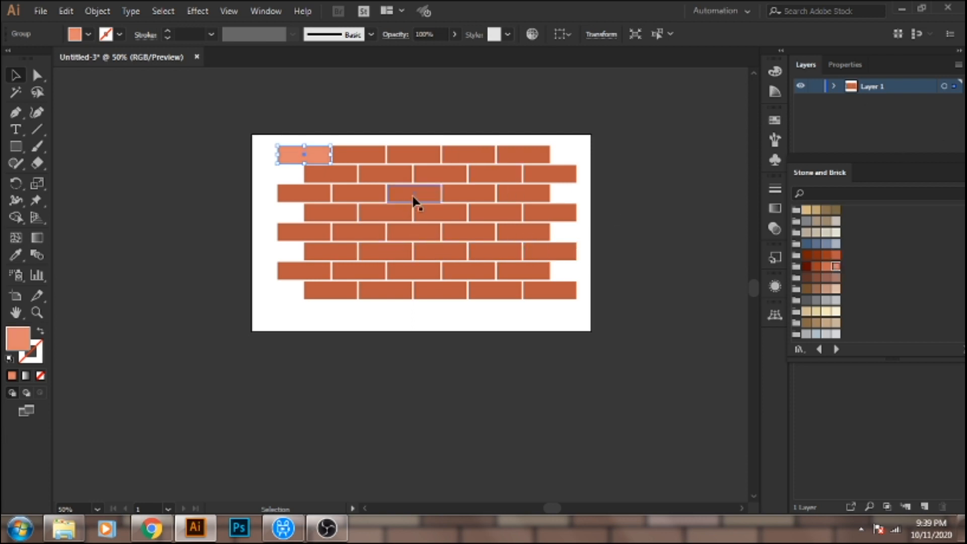
- Recolour the second brick in row two, fourth in row four and first in row six with the dark red-brown swatch
{"action": "left_click", "coordinate": [388, 181]}
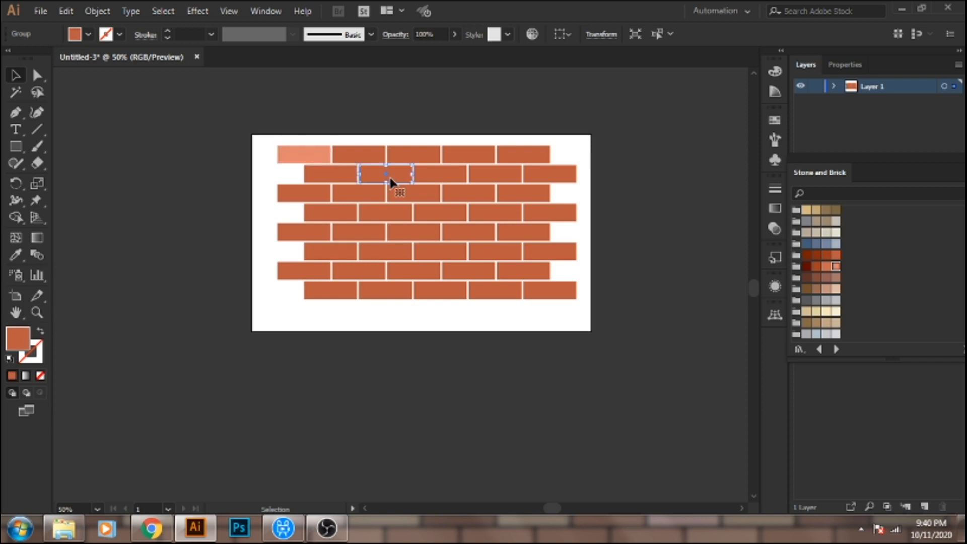
{"action": "left_click", "coordinate": [806, 257]}
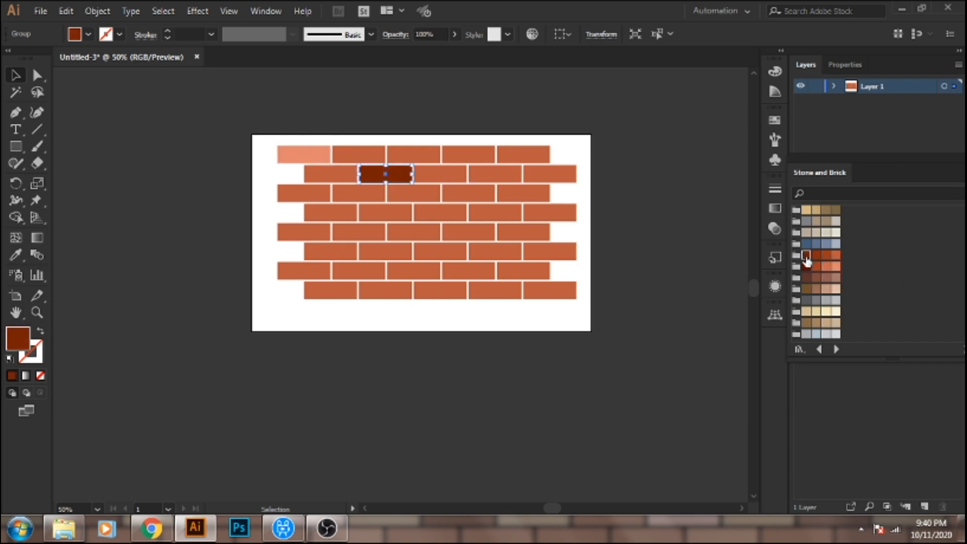
{"action": "left_click", "coordinate": [496, 217]}
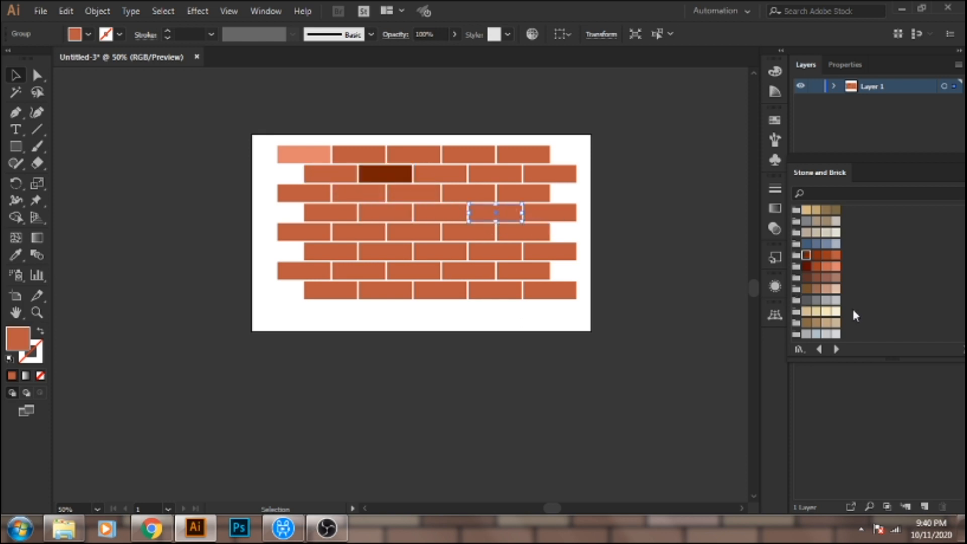
{"action": "left_click", "coordinate": [806, 254]}
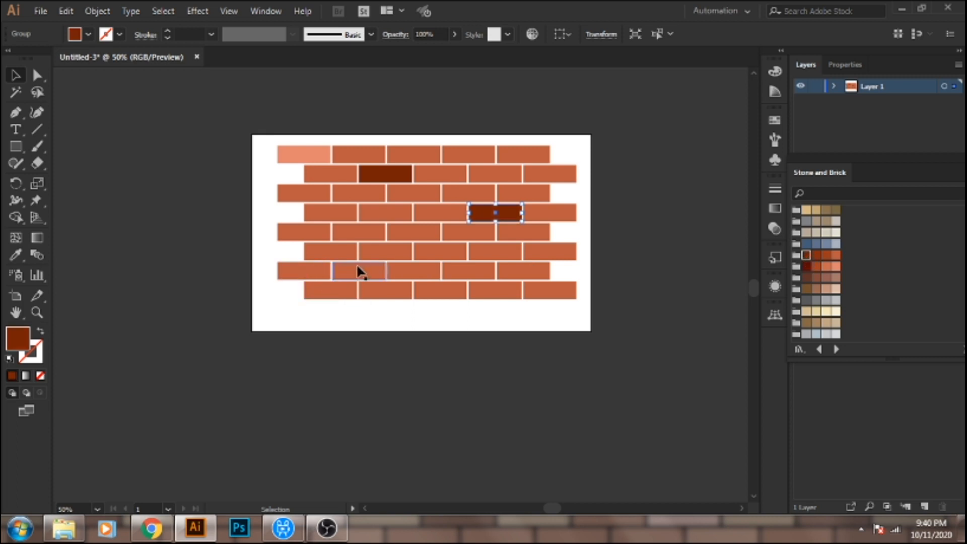
{"action": "left_click", "coordinate": [328, 255]}
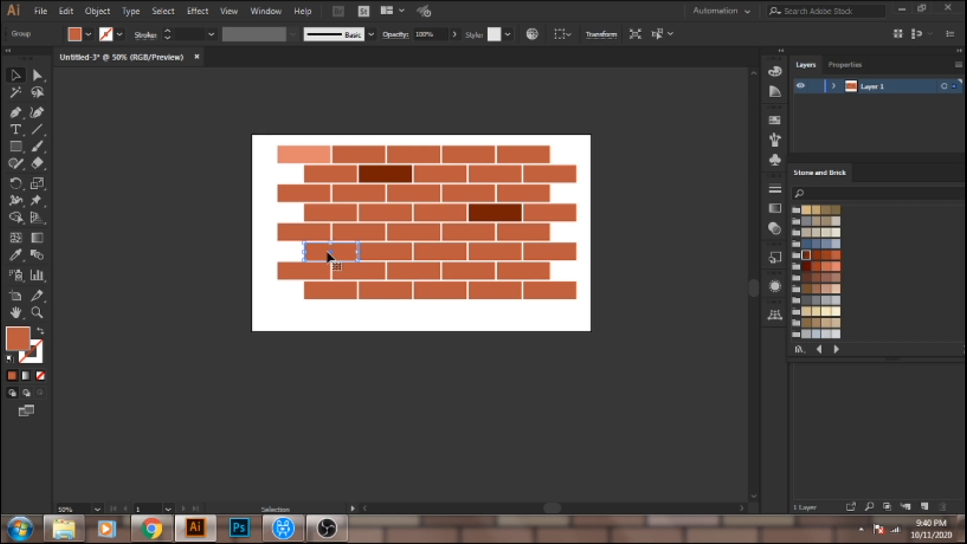
{"action": "left_click", "coordinate": [806, 256]}
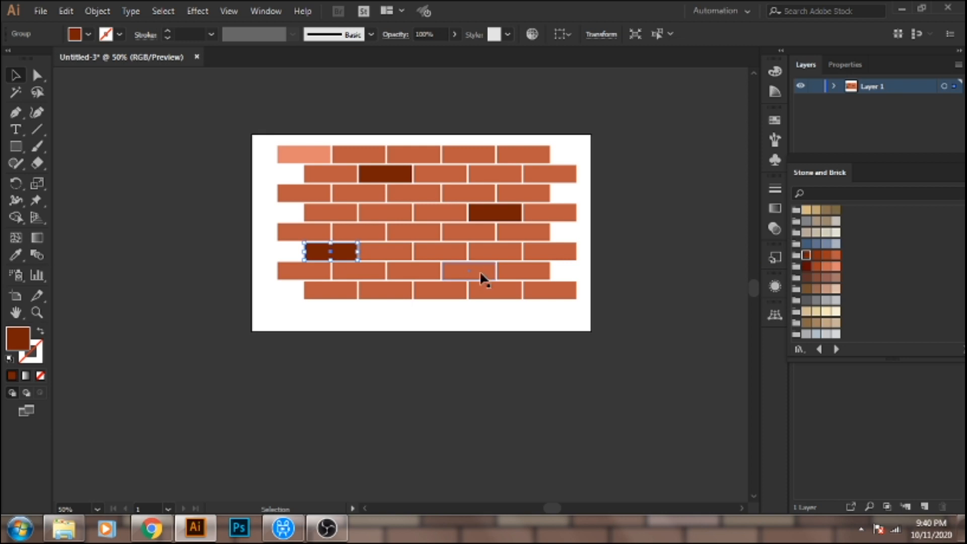
- Recolour the third brick of the bottom row with the dark red-brown swatch
{"action": "left_click", "coordinate": [484, 289]}
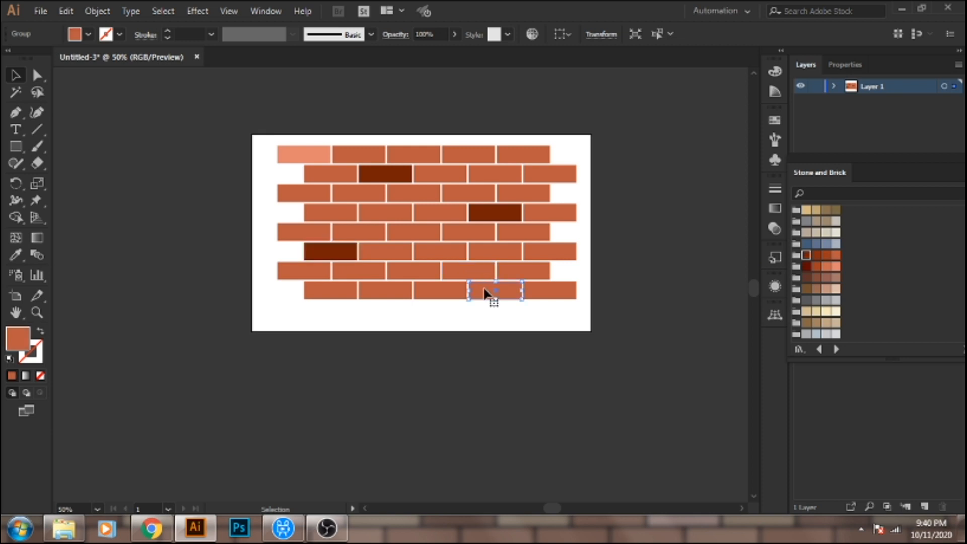
{"action": "left_click", "coordinate": [446, 291]}
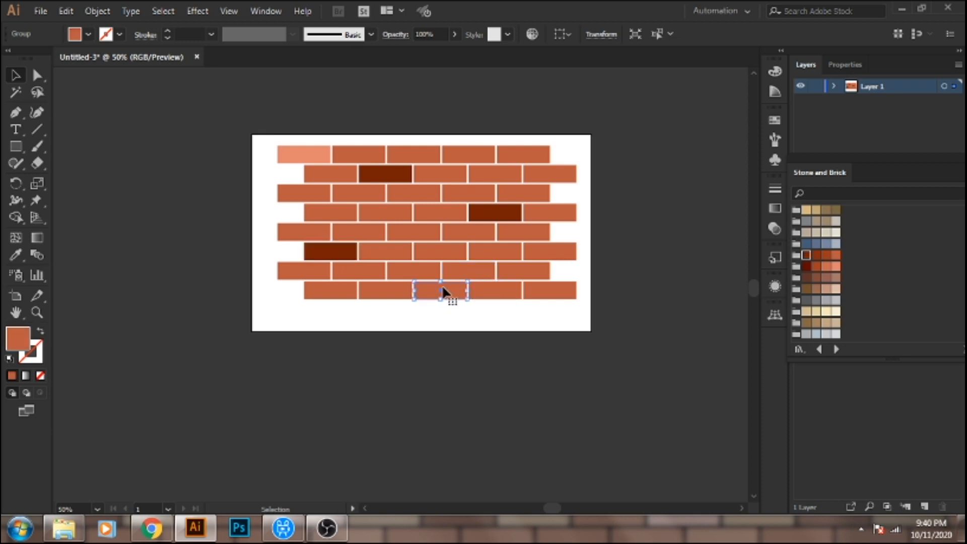
{"action": "left_click", "coordinate": [806, 256]}
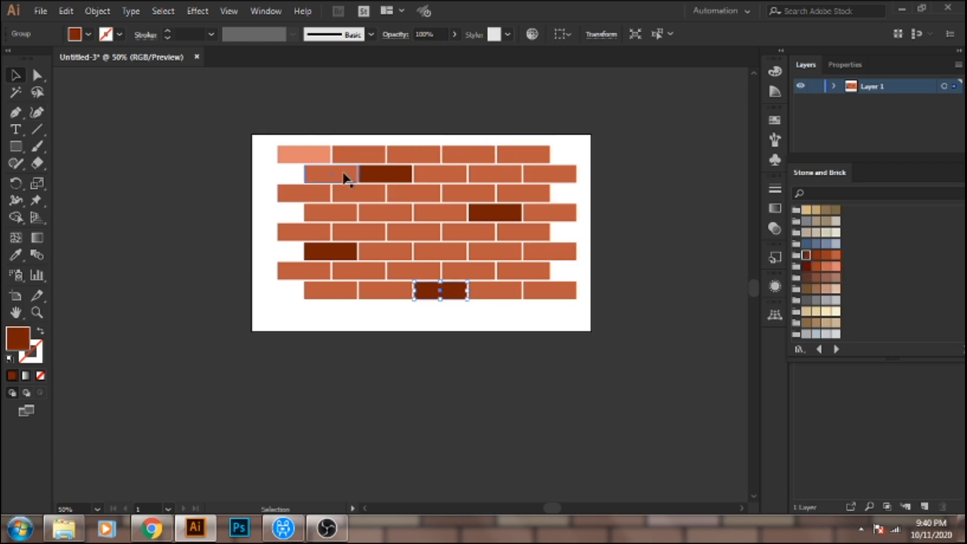
- Recolour the third brick in row two bright orange, setting its fill to RGB 255, 97, 0
{"action": "left_click", "coordinate": [432, 180]}
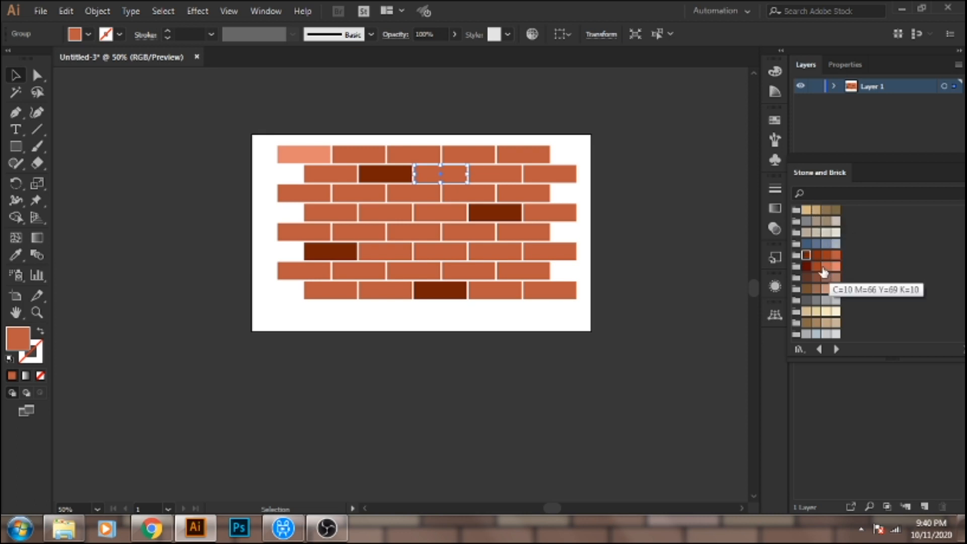
{"action": "left_click", "coordinate": [835, 255]}
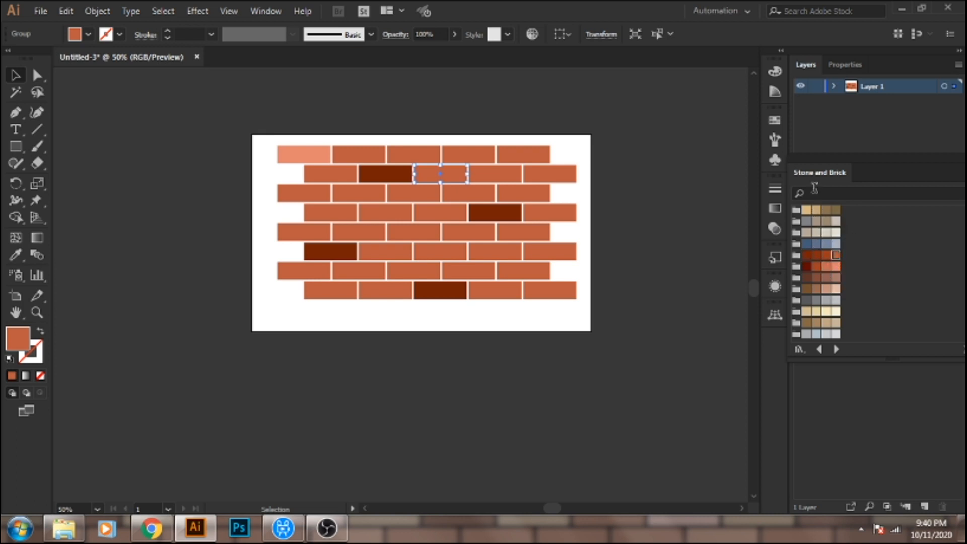
{"action": "left_click", "coordinate": [774, 72]}
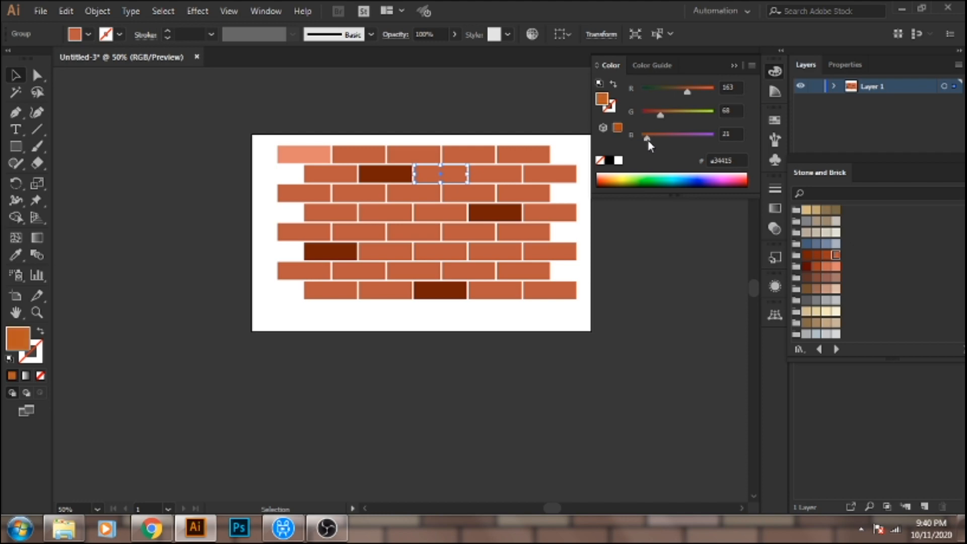
{"action": "left_click_drag", "start_coordinate": [645, 138], "coordinate": [651, 137]}
{"action": "left_click_drag", "start_coordinate": [687, 93], "coordinate": [676, 118]}
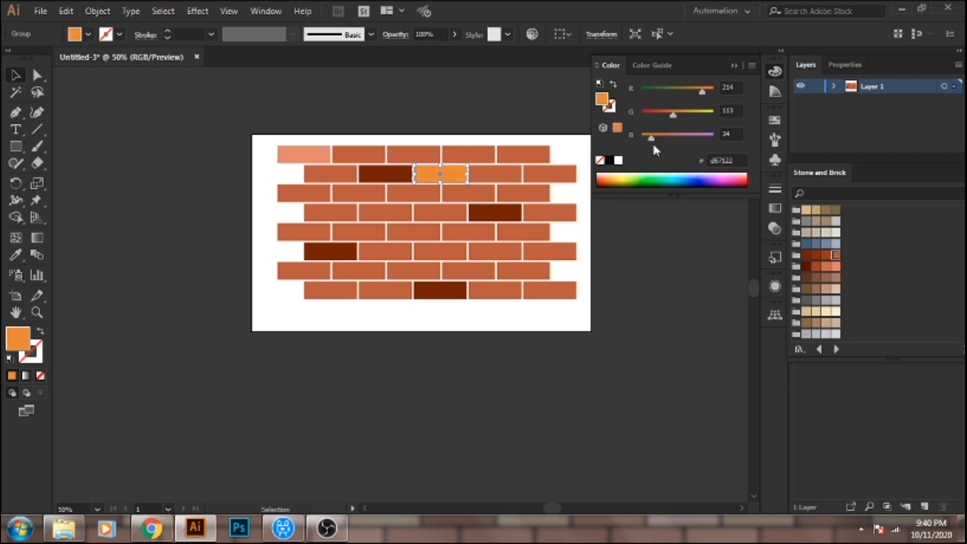
{"action": "left_click_drag", "start_coordinate": [653, 138], "coordinate": [722, 92]}
{"action": "left_click_drag", "start_coordinate": [674, 118], "coordinate": [670, 117]}
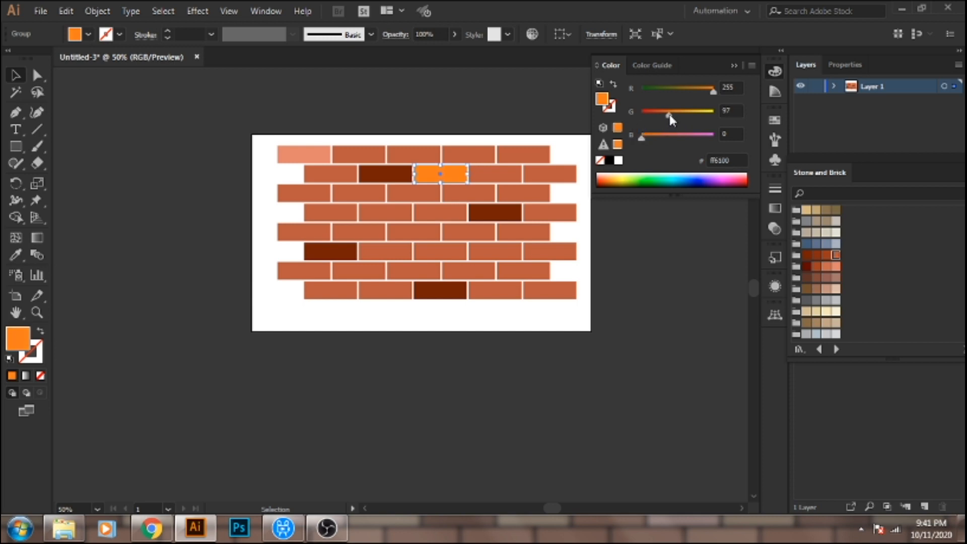
{"action": "left_click", "coordinate": [563, 324]}
- Copy the orange fill with the Eyedropper onto the first brick in row four and the fourth brick in row five
{"action": "left_click", "coordinate": [346, 218]}
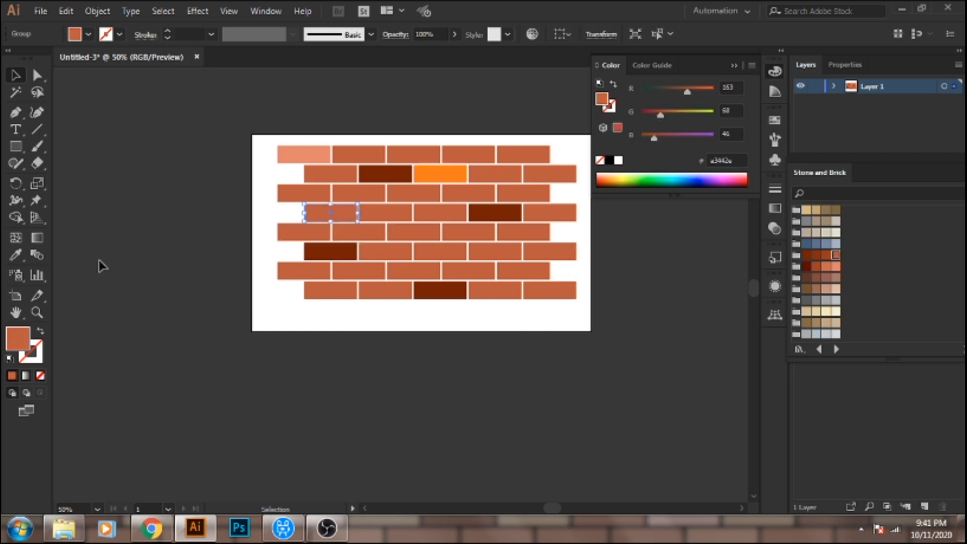
{"action": "left_click", "coordinate": [16, 255]}
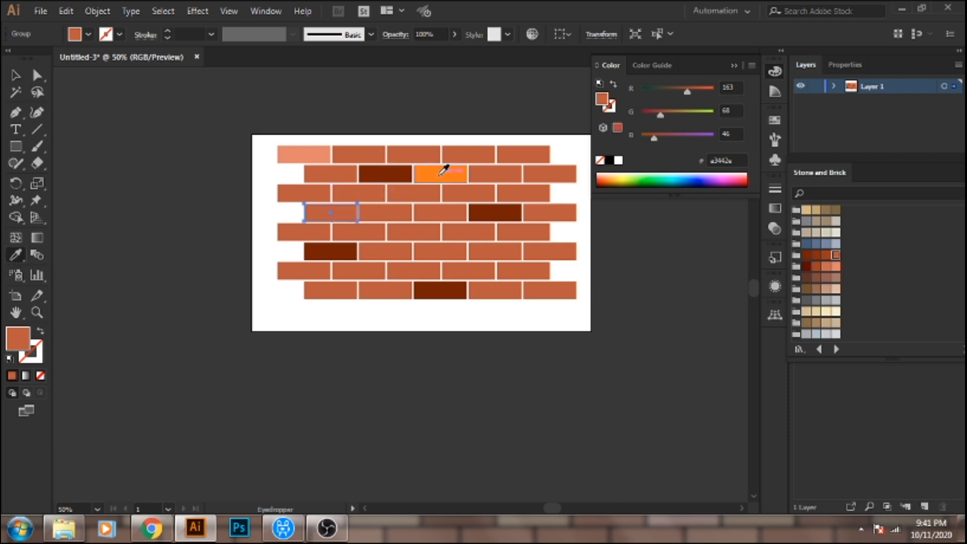
{"action": "left_click", "coordinate": [441, 174]}
{"action": "left_click", "coordinate": [15, 75]}
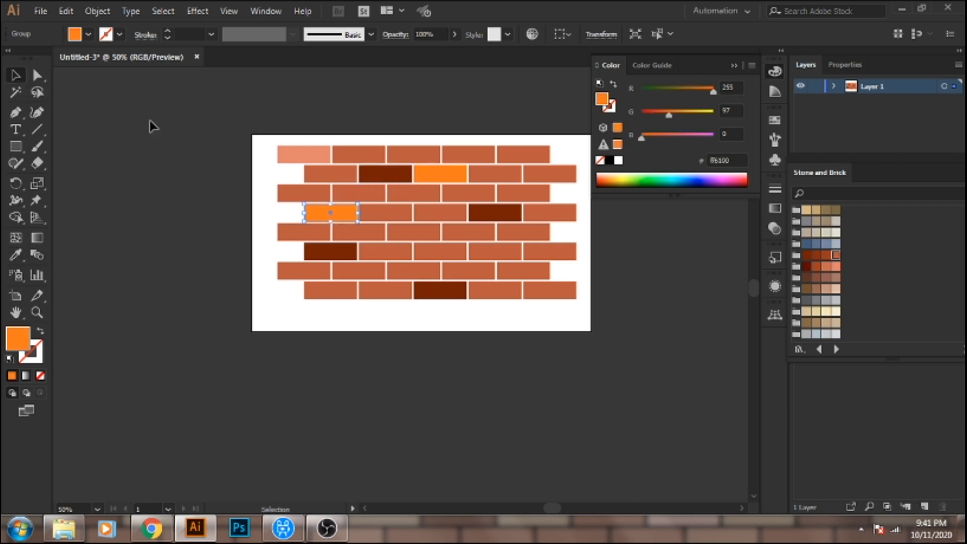
{"action": "left_click", "coordinate": [461, 236]}
{"action": "left_click", "coordinate": [15, 255]}
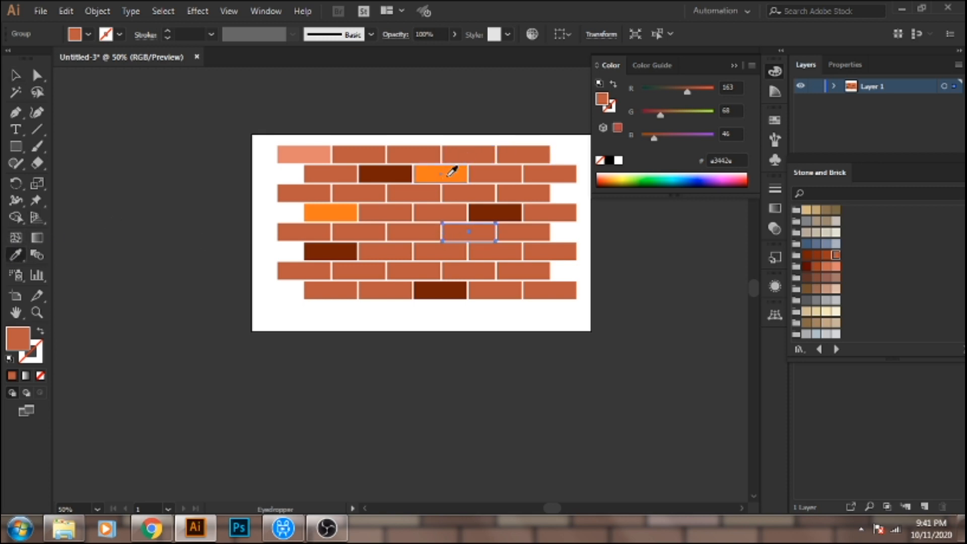
{"action": "left_click", "coordinate": [453, 171]}
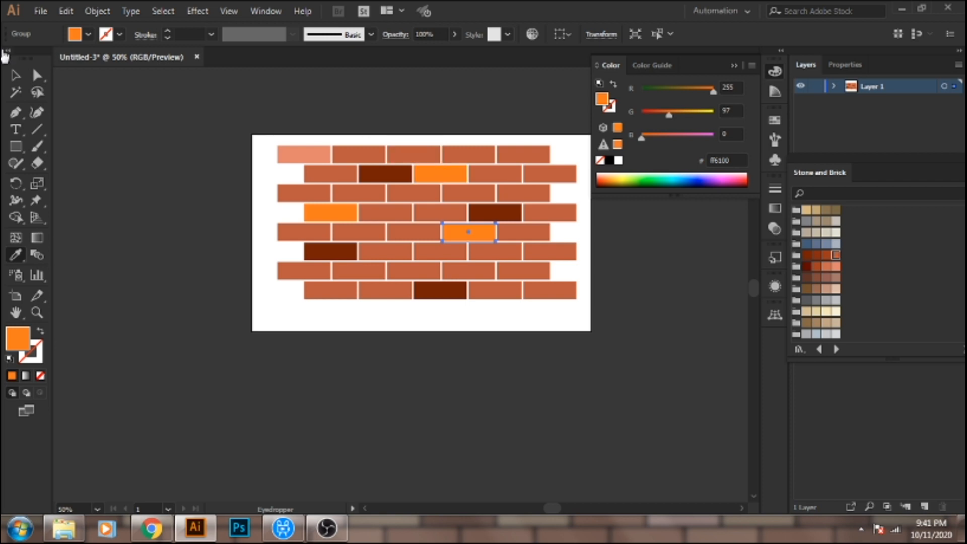
{"action": "left_click", "coordinate": [16, 75]}
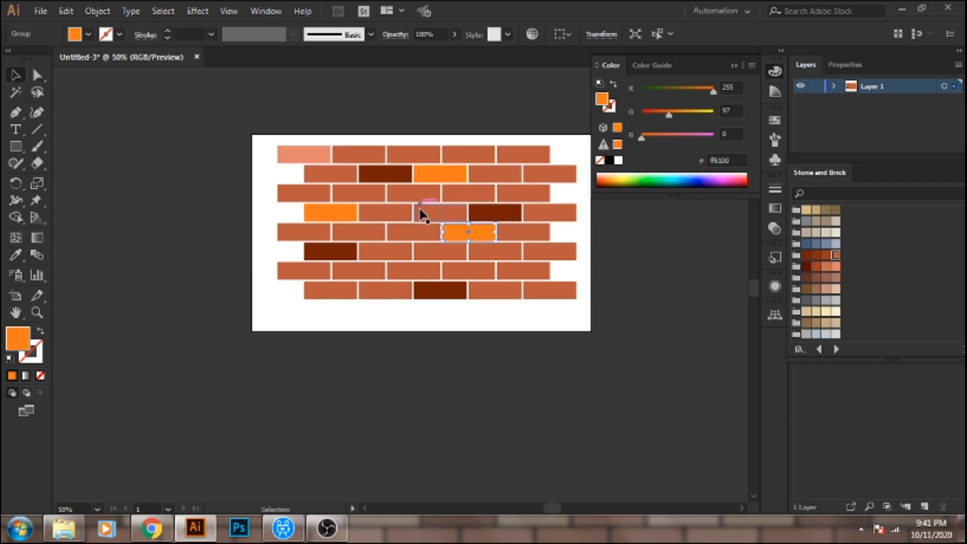
- Copy the light salmon fill with the Eyedropper onto the third brick in row three and the last brick in row four
{"action": "left_click", "coordinate": [375, 197]}
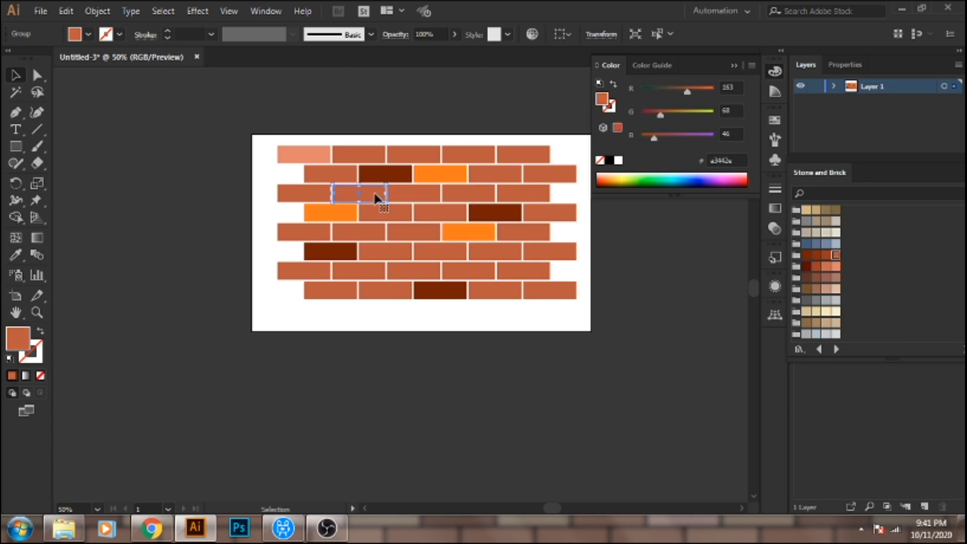
{"action": "left_click", "coordinate": [412, 197]}
{"action": "left_click", "coordinate": [16, 258]}
{"action": "left_click", "coordinate": [312, 151]}
{"action": "left_click", "coordinate": [15, 76]}
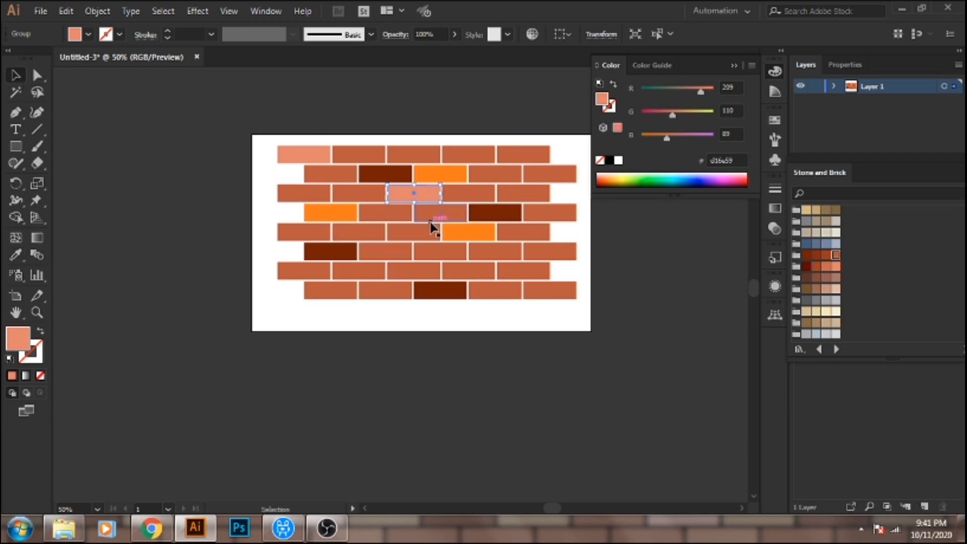
{"action": "left_click", "coordinate": [535, 216]}
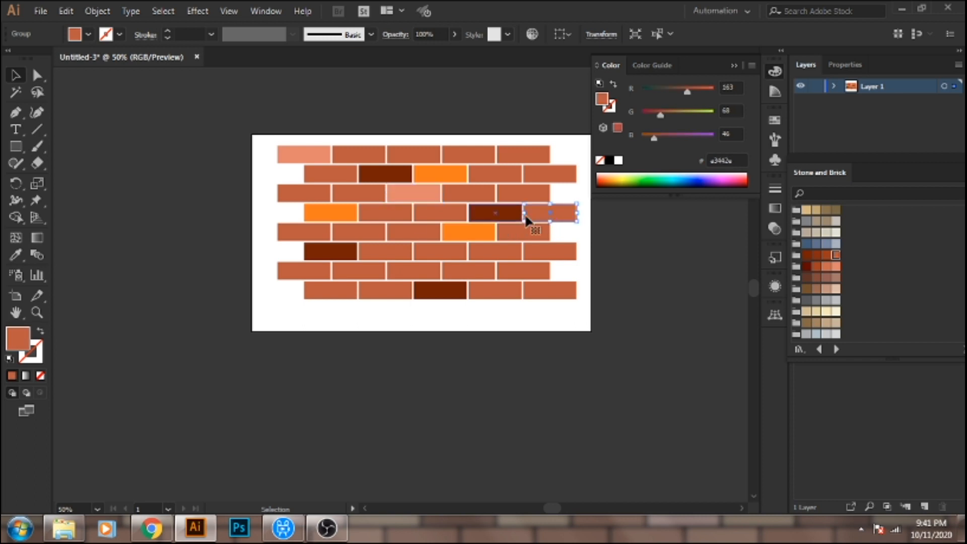
{"action": "left_click", "coordinate": [12, 257]}
{"action": "left_click", "coordinate": [301, 152]}
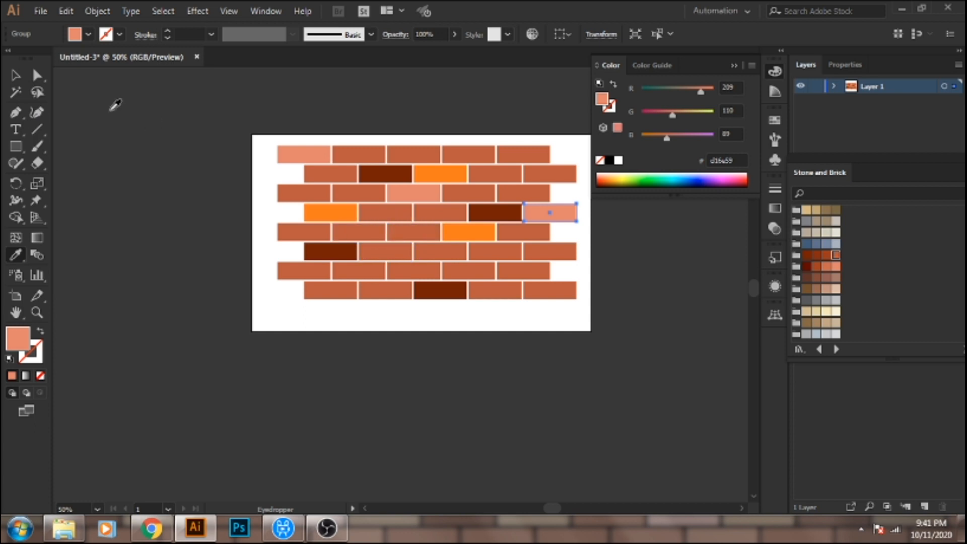
{"action": "left_click", "coordinate": [19, 79]}
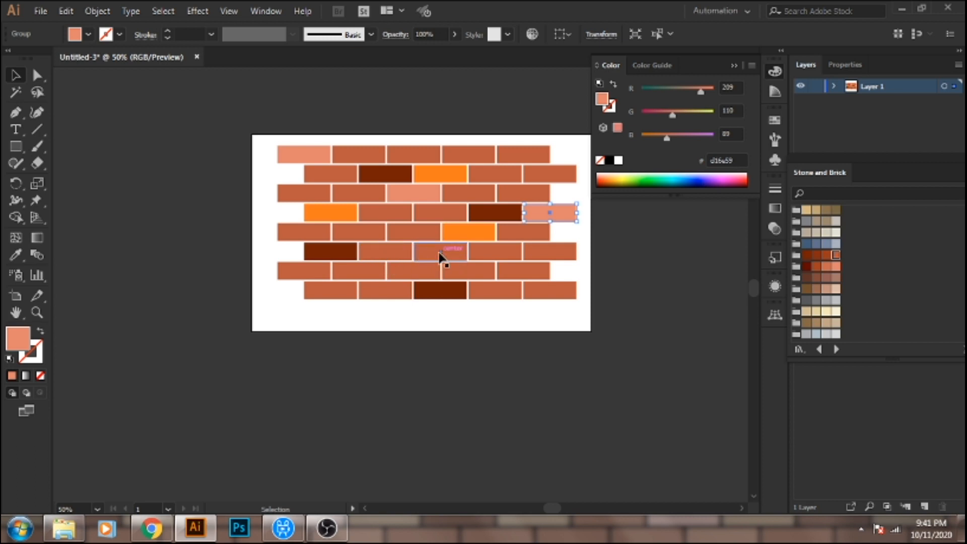
- Copy the light salmon fill with the Eyedropper onto the second brick in row six
{"action": "left_click", "coordinate": [401, 259]}
{"action": "left_click", "coordinate": [15, 255]}
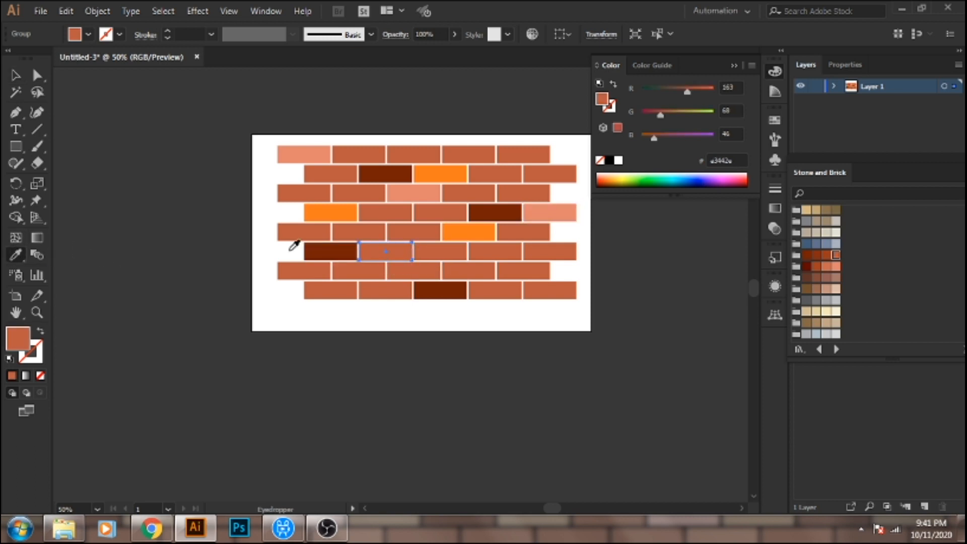
{"action": "left_click", "coordinate": [433, 193]}
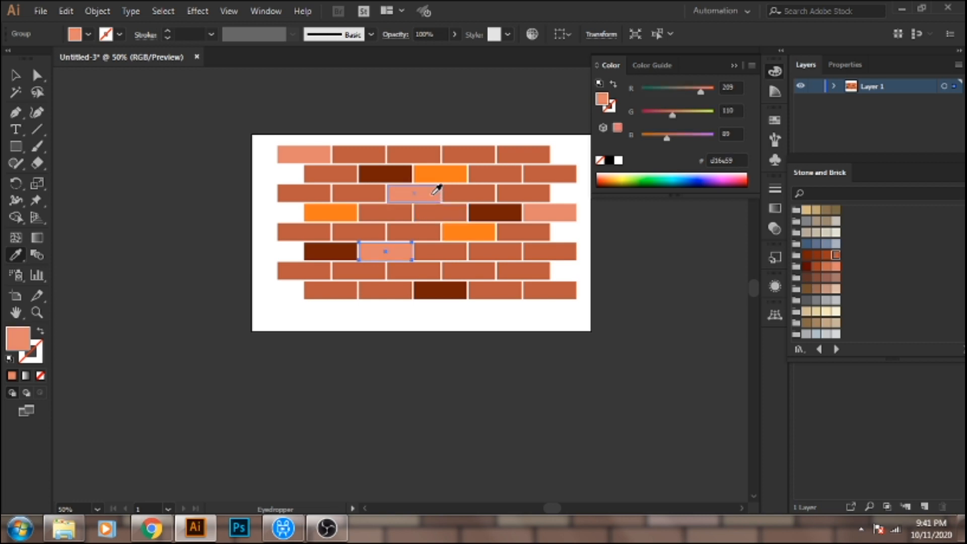
{"action": "left_click", "coordinate": [15, 75]}
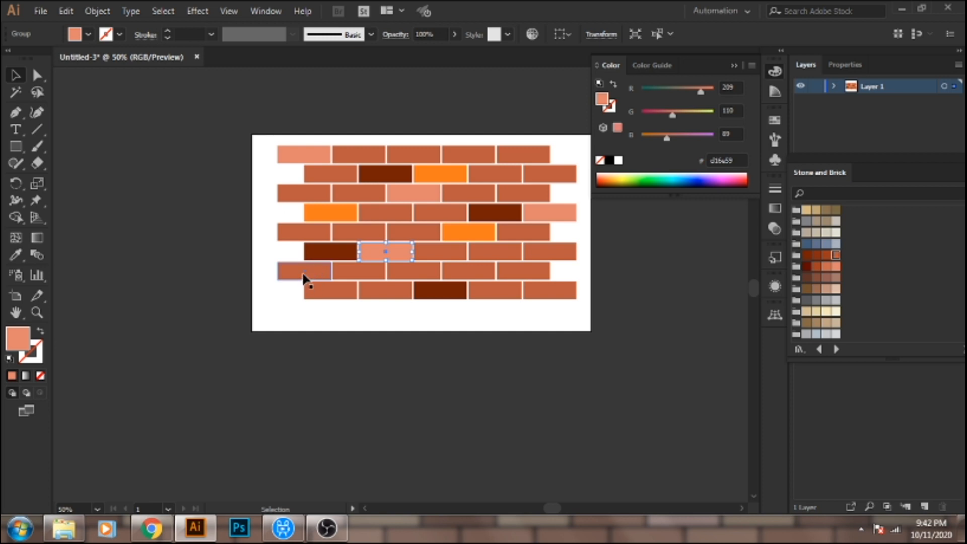
{"action": "left_click", "coordinate": [479, 274]}
{"action": "left_click", "coordinate": [15, 255]}
{"action": "left_click", "coordinate": [16, 74]}
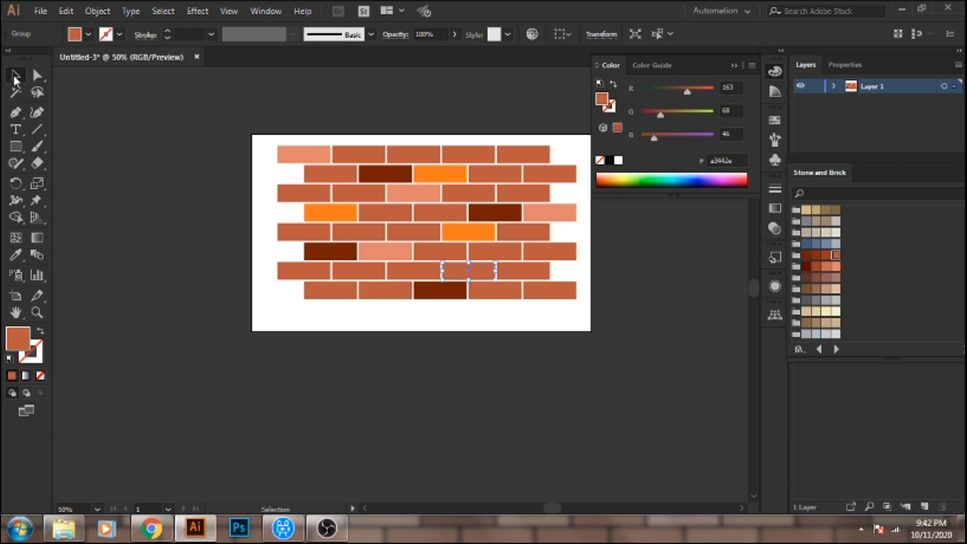
- Copy the orange fill with the Eyedropper onto the second brick in row seven
{"action": "left_click", "coordinate": [359, 270]}
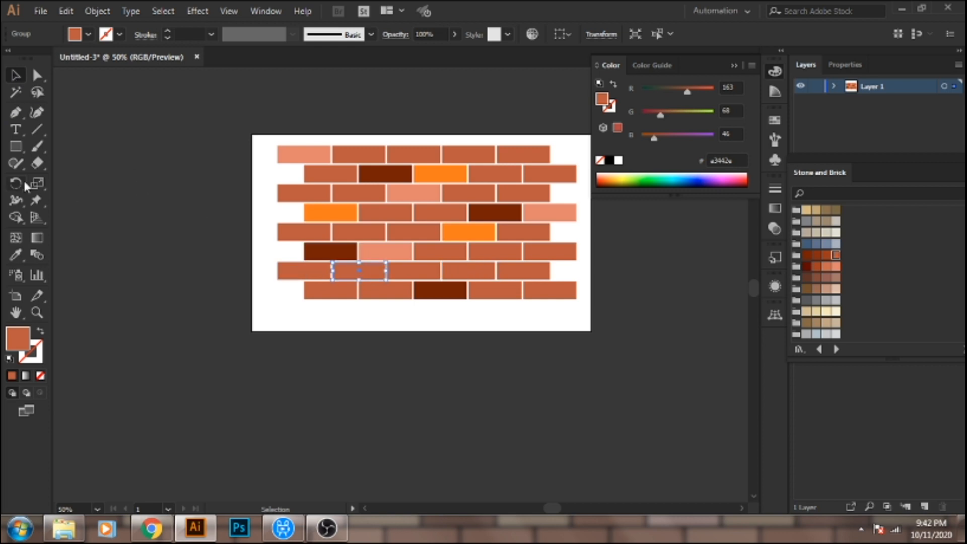
{"action": "left_click", "coordinate": [16, 255]}
{"action": "left_click", "coordinate": [319, 209]}
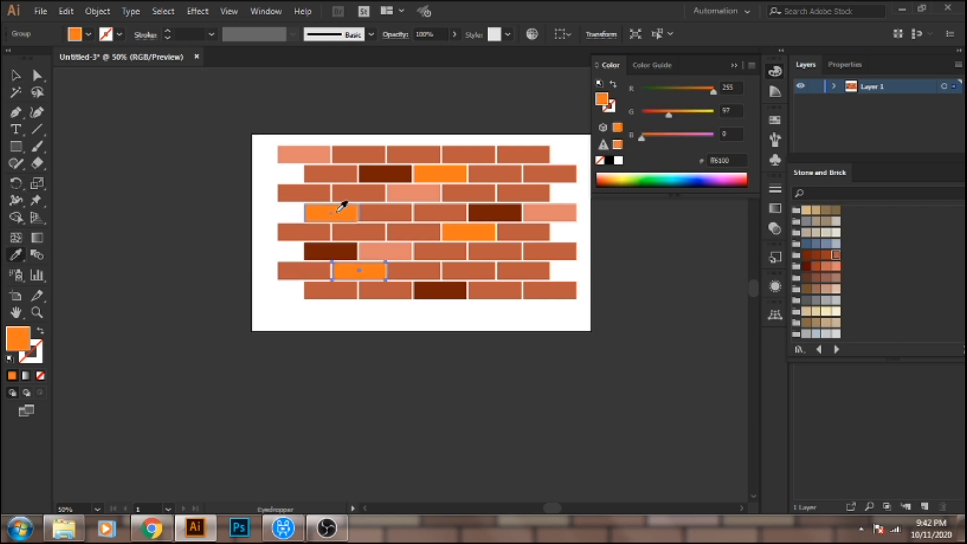
{"action": "left_click", "coordinate": [16, 75]}
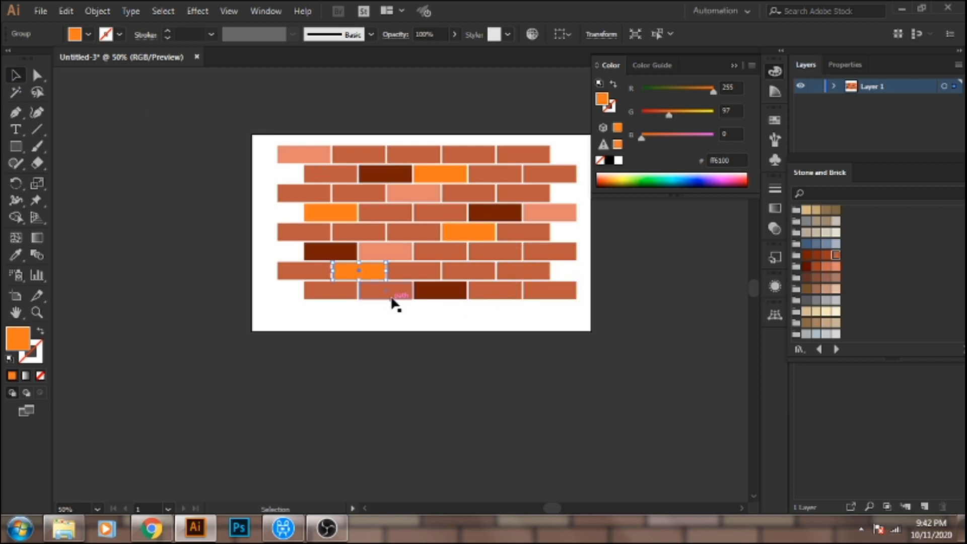
- Copy the light salmon fill with the Eyedropper onto the fourth brick of the bottom row, and deselect it
{"action": "left_click", "coordinate": [491, 296]}
{"action": "left_click", "coordinate": [16, 254]}
{"action": "left_click", "coordinate": [387, 251]}
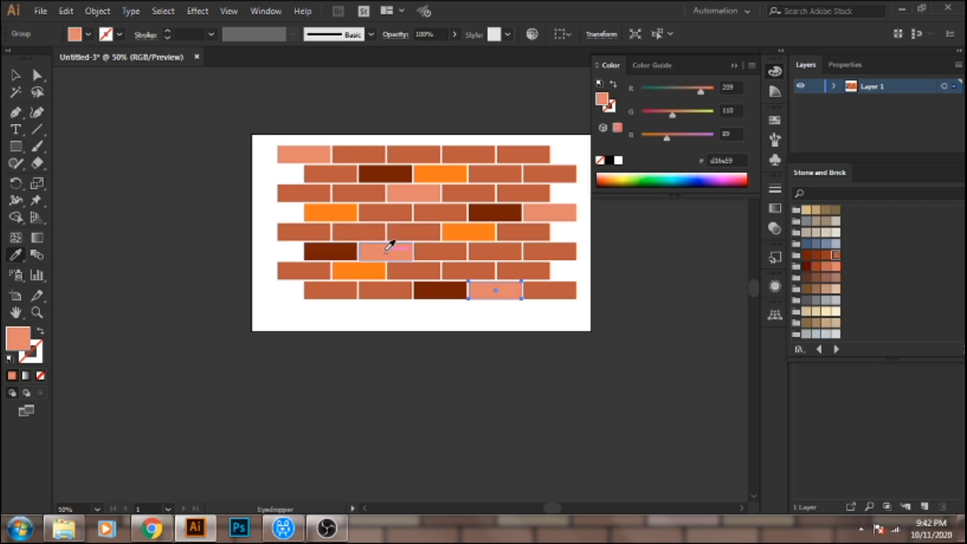
{"action": "left_click", "coordinate": [14, 77]}
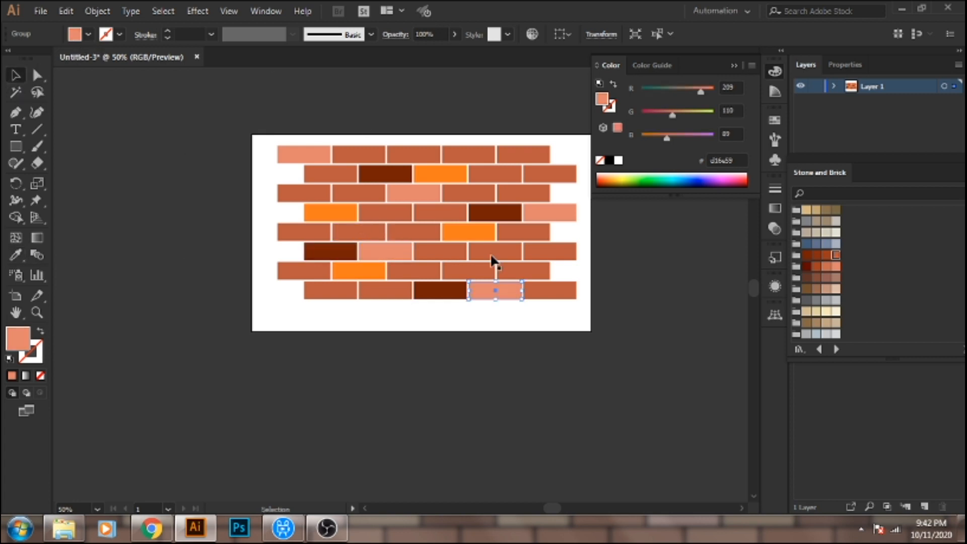
{"action": "left_click", "coordinate": [594, 376]}
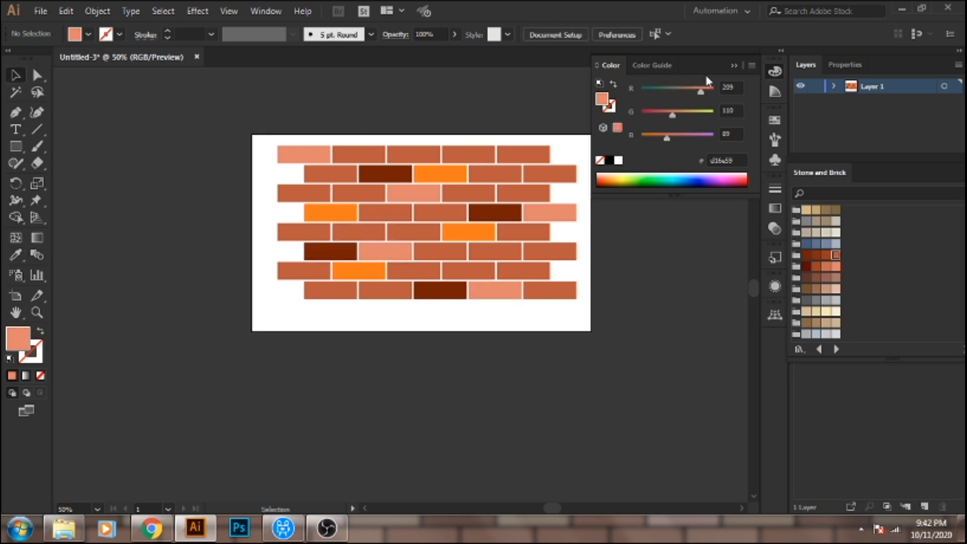
- Group all the bricks and shift the group slightly left to centre it horizontally on the artboard
{"action": "left_click", "coordinate": [734, 65]}
{"action": "left_click_drag", "start_coordinate": [261, 142], "coordinate": [594, 322]}
{"action": "right_click", "coordinate": [423, 224]}
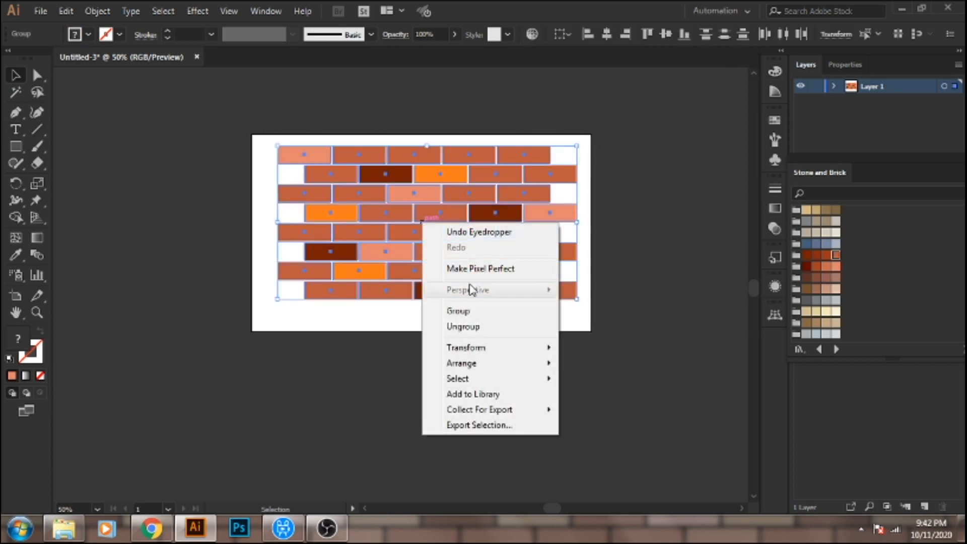
{"action": "left_click", "coordinate": [466, 312]}
{"action": "left_click_drag", "start_coordinate": [413, 213], "coordinate": [406, 213]}
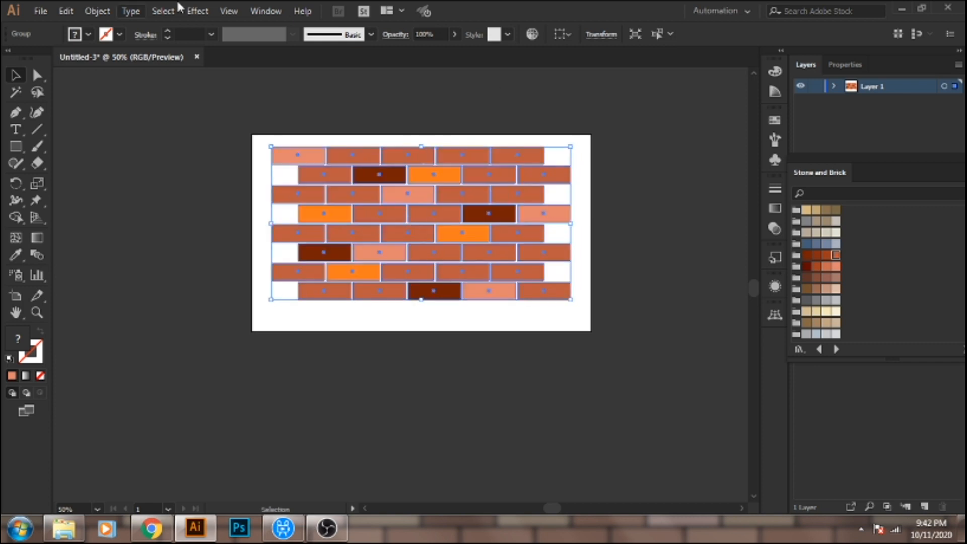
- Make a new pattern from the grouped brick wall
{"action": "left_click", "coordinate": [97, 11]}
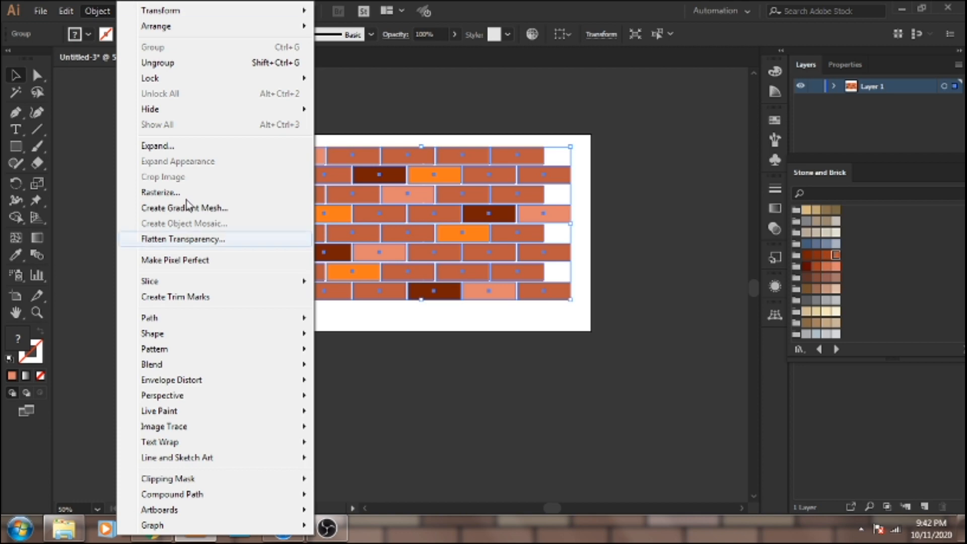
{"action": "mouse_move", "coordinate": [195, 349]}
{"action": "left_click", "coordinate": [402, 352]}
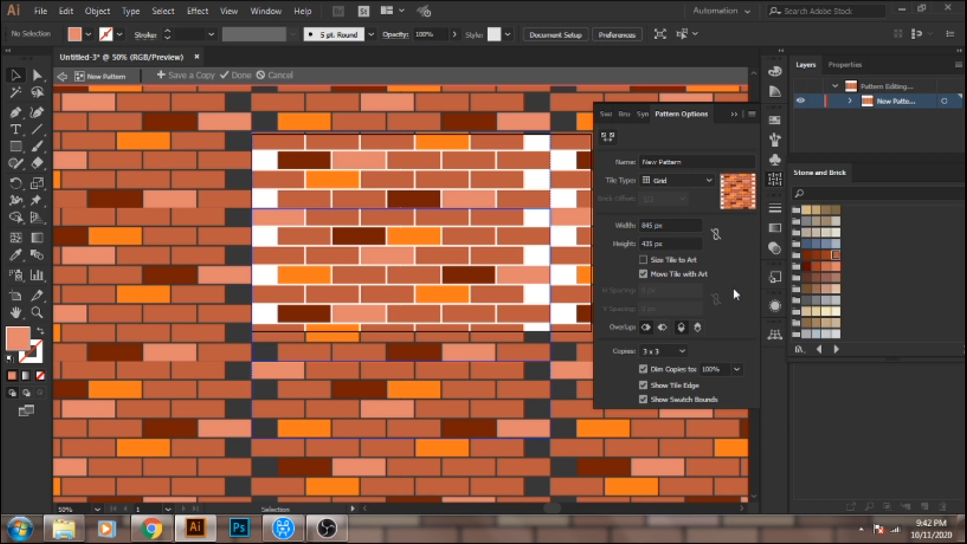
- Set the pattern tile's width to 775 px so the horizontal gaps between the brick copies close
{"action": "left_click", "coordinate": [672, 226]}
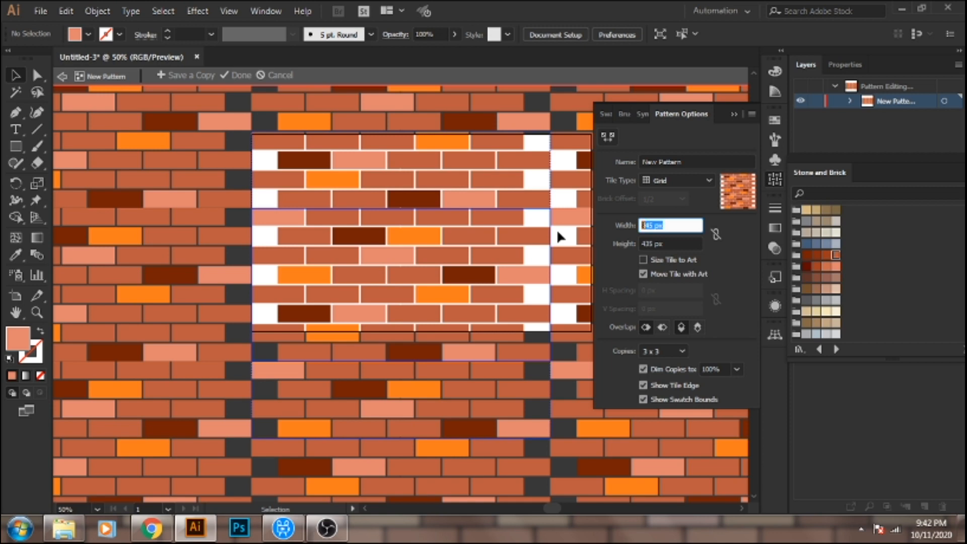
{"action": "type", "text": "1"}
{"action": "key", "text": "Tab"}
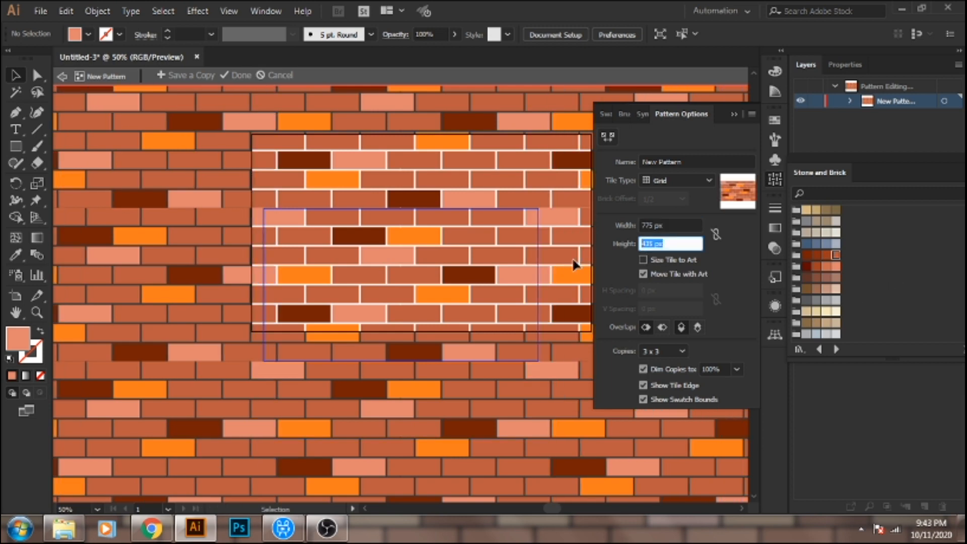
- Set the pattern tile's height to 440 px so the vertical gaps between the brick copies close
{"action": "type", "text": "440"}
{"action": "key", "text": "Return"}
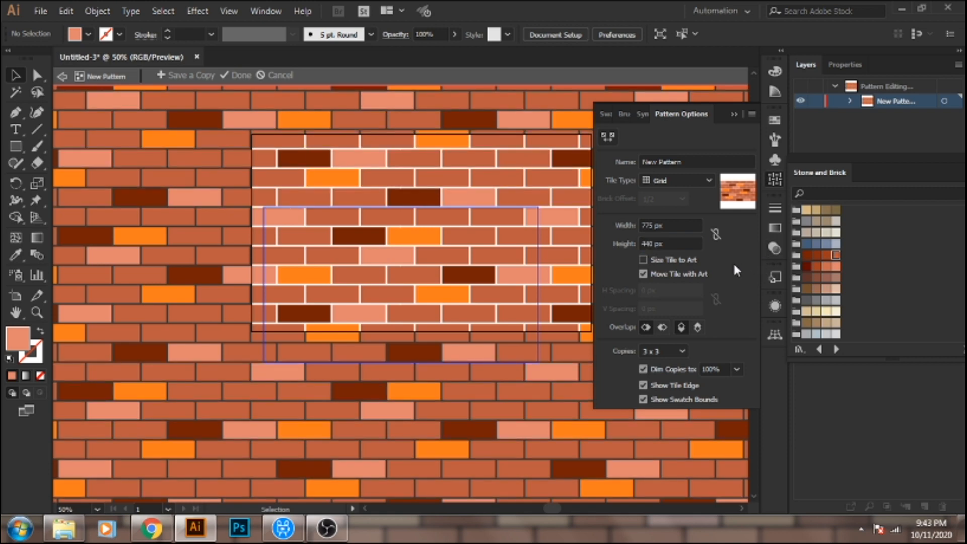
{"action": "left_click", "coordinate": [735, 114]}
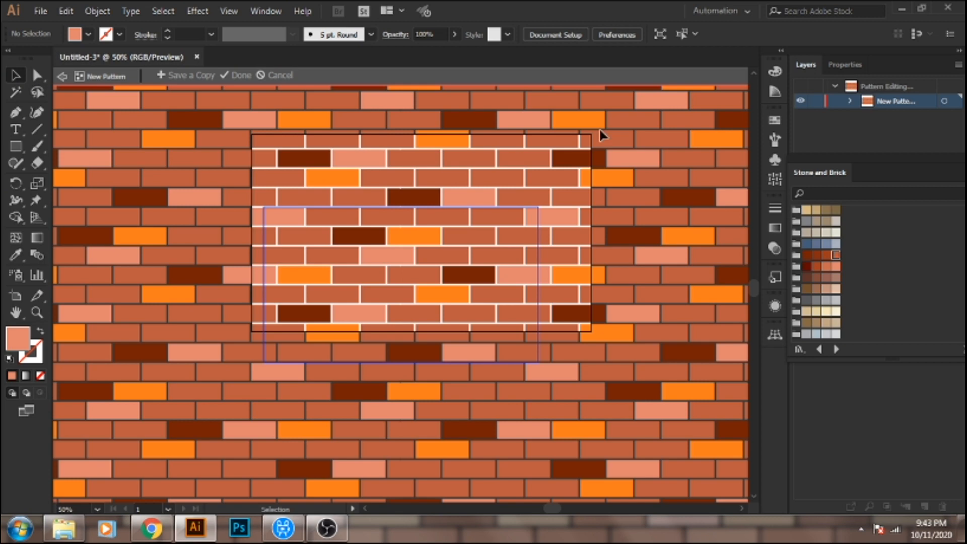
- Draw a rectangle over the middle of the brick wall inside the pattern tile
{"action": "left_click", "coordinate": [16, 146]}
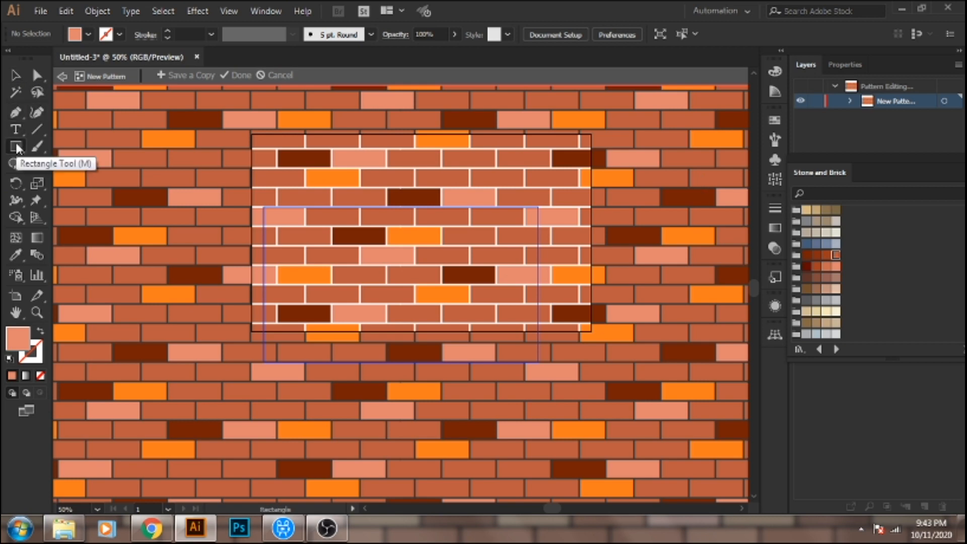
{"action": "left_click_drag", "start_coordinate": [254, 207], "coordinate": [305, 227]}
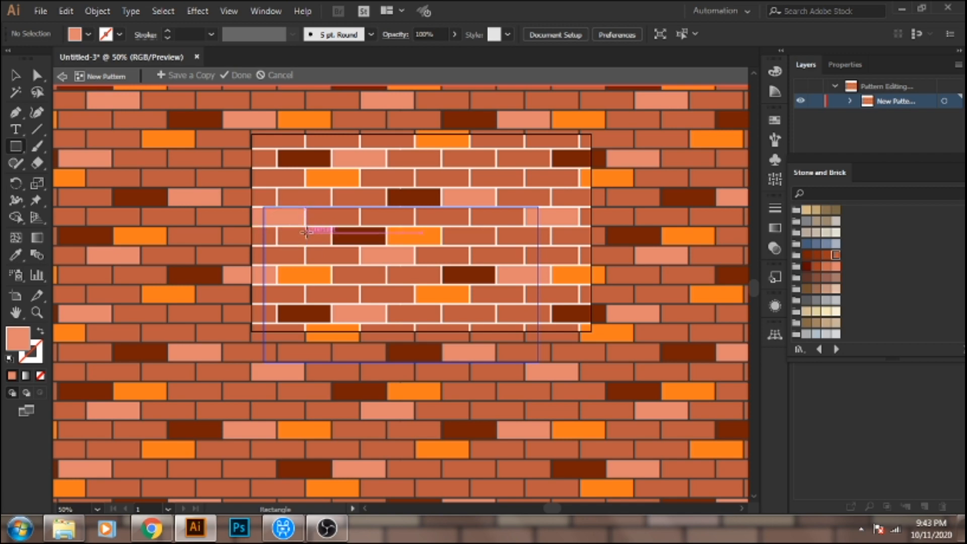
{"action": "mouse_move", "coordinate": [306, 232]}
{"action": "left_mouse_down"}
{"action": "mouse_move", "coordinate": [387, 325]}
{"action": "mouse_move", "coordinate": [521, 338]}
{"action": "mouse_move", "coordinate": [523, 353]}
{"action": "mouse_move", "coordinate": [524, 342]}
{"action": "left_mouse_up"}
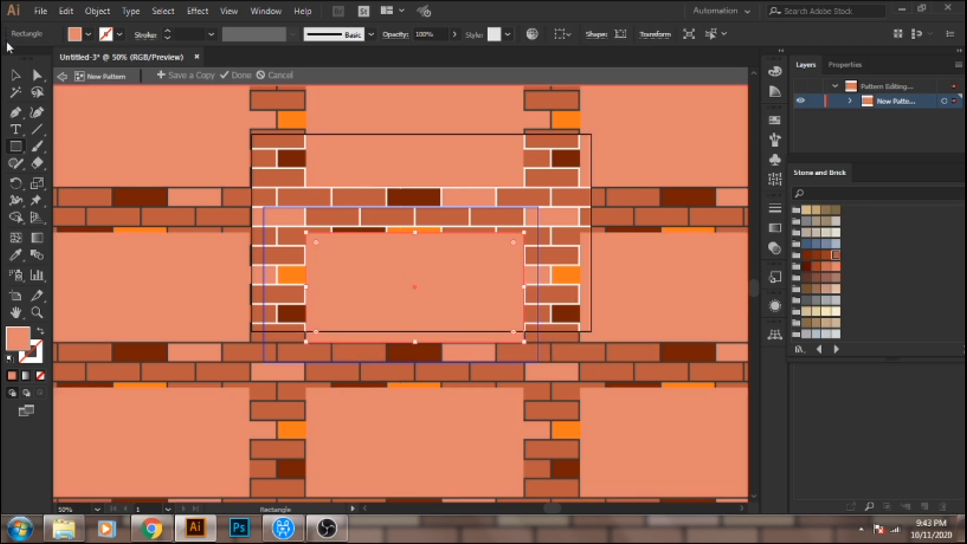
{"action": "left_click", "coordinate": [15, 75]}
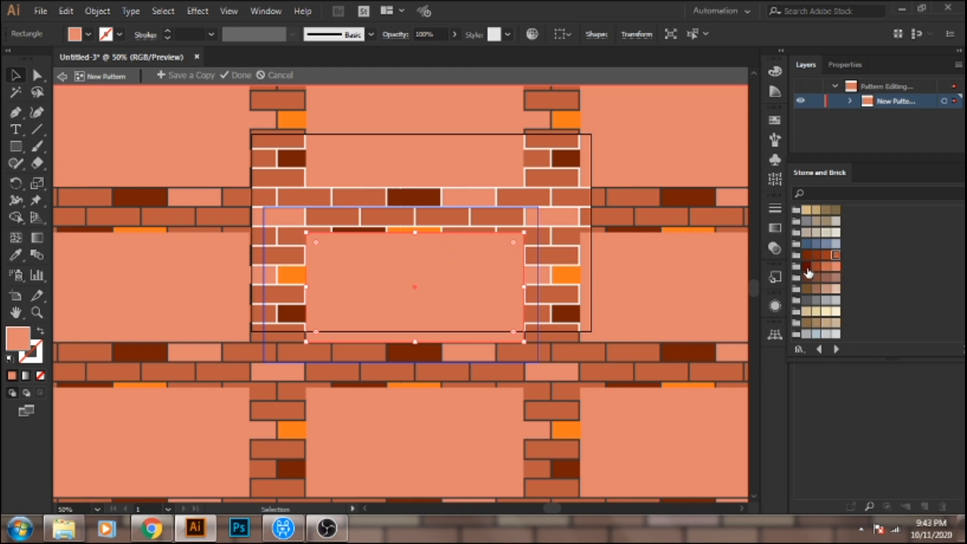
- Fill the rectangle with the dark red-brown swatch and darken it to 160400 by lowering red to 22
{"action": "left_click", "coordinate": [808, 271]}
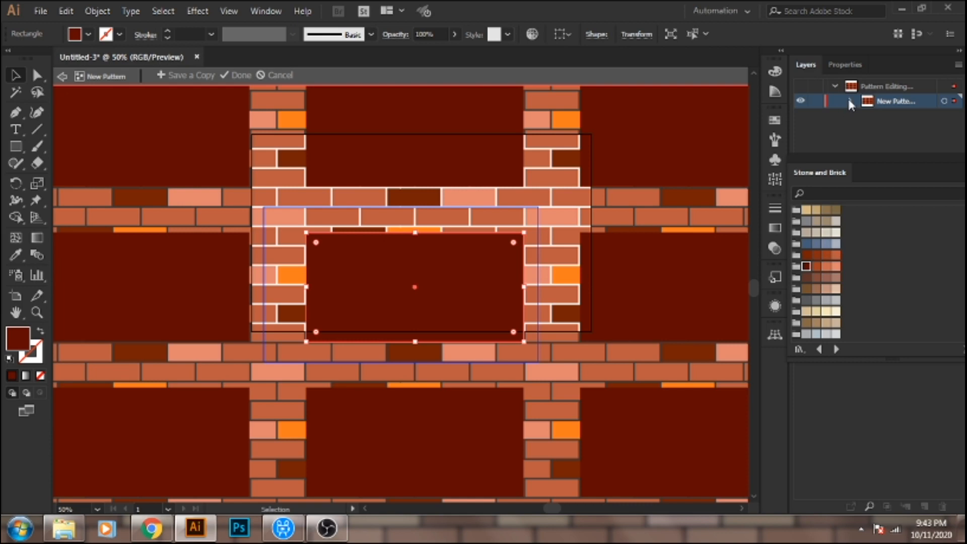
{"action": "left_click", "coordinate": [779, 72]}
{"action": "left_click_drag", "start_coordinate": [661, 93], "coordinate": [647, 90]}
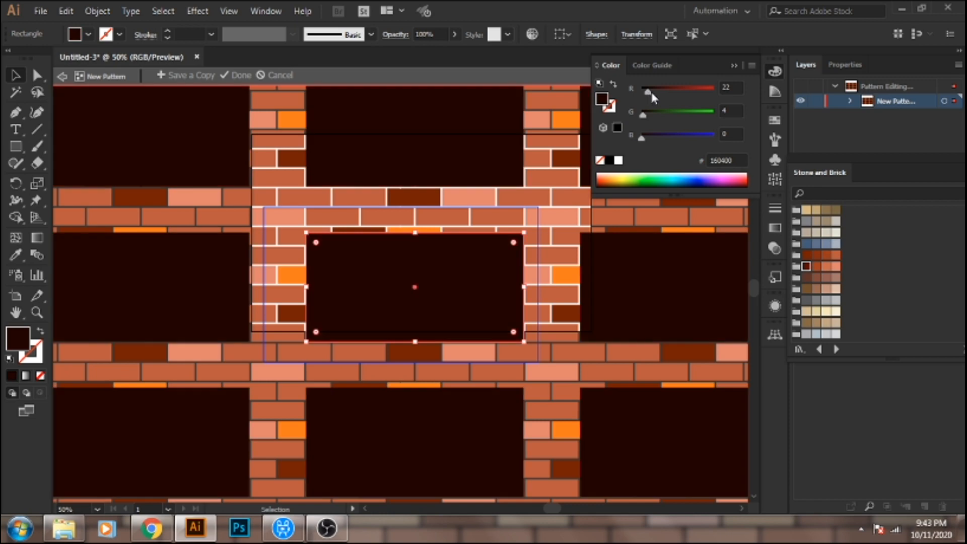
{"action": "left_click", "coordinate": [733, 65]}
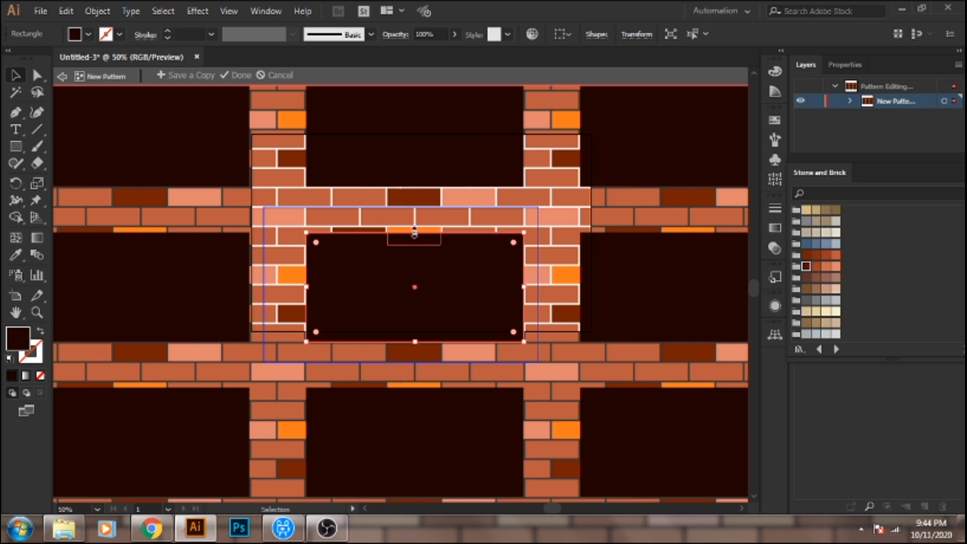
- Stretch the rectangle vertically to the tile's upper and lower edges and send it behind the bricks as grout
{"action": "left_click_drag", "start_coordinate": [414, 233], "coordinate": [421, 207]}
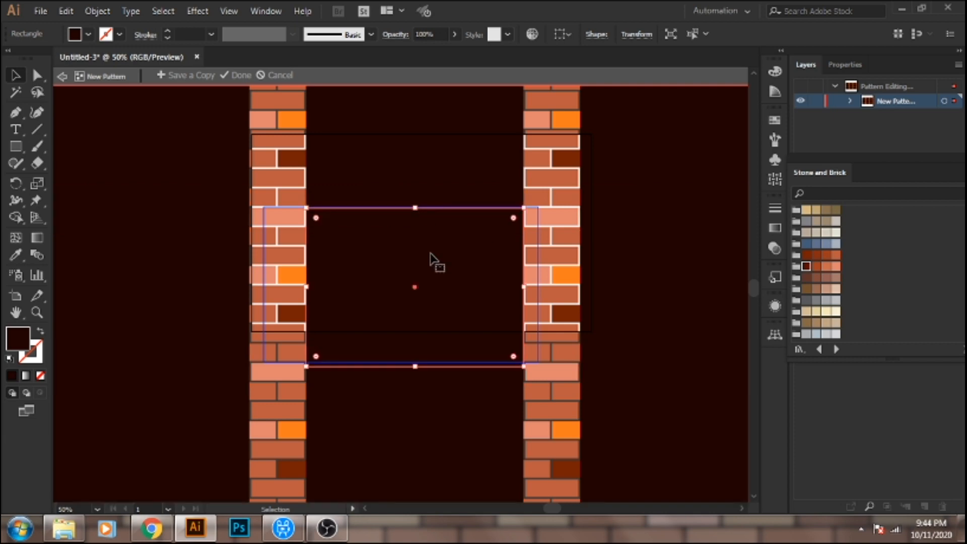
{"action": "left_click_drag", "start_coordinate": [414, 370], "coordinate": [416, 362]}
{"action": "right_click", "coordinate": [395, 253]}
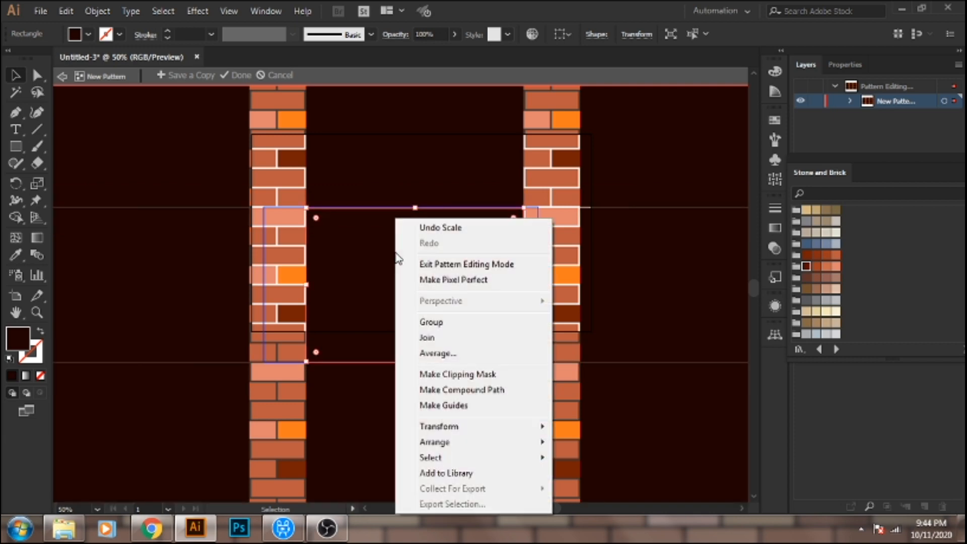
{"action": "mouse_move", "coordinate": [464, 444]}
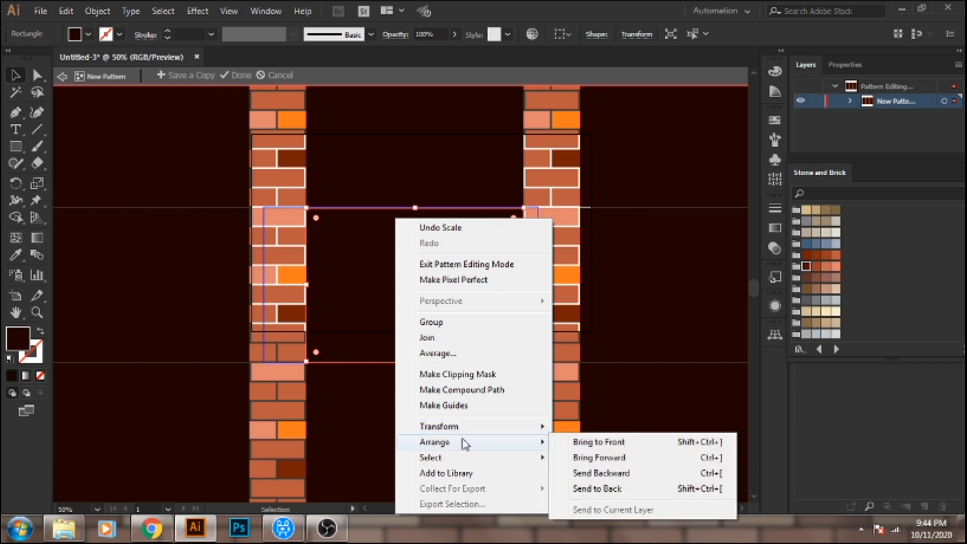
{"action": "left_click", "coordinate": [614, 488]}
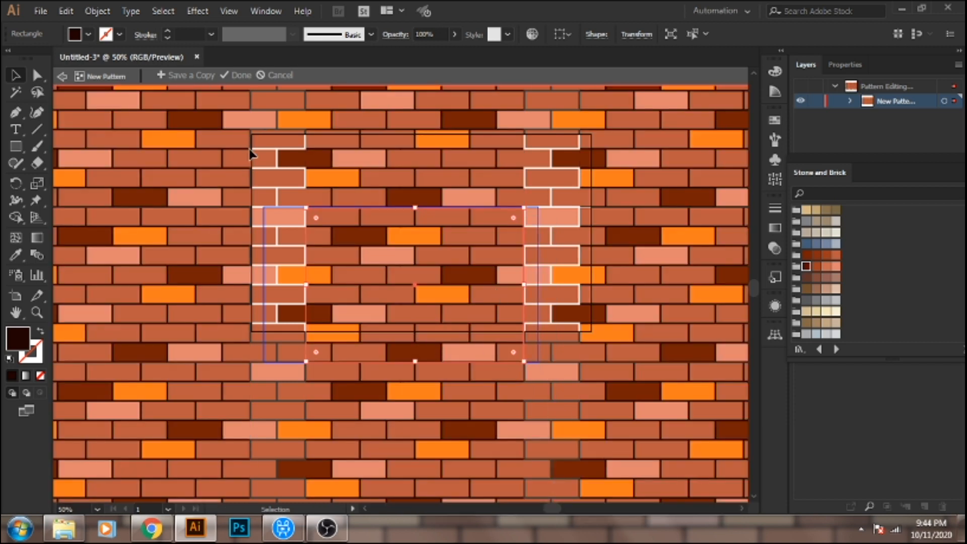
- Widen the dark rectangle sideways to fill the joints across the tile without covering neighbouring bricks
{"action": "left_click_drag", "start_coordinate": [303, 285], "coordinate": [251, 277]}
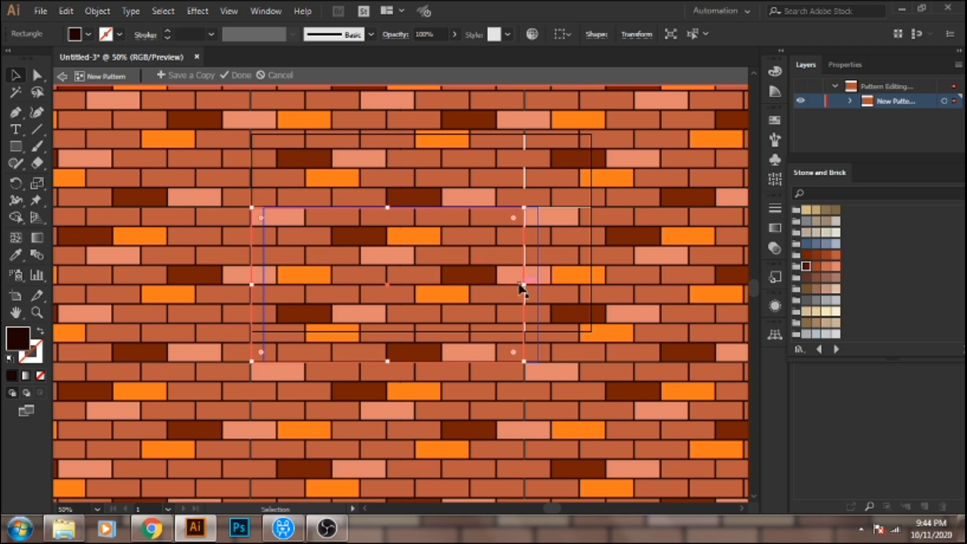
{"action": "left_click_drag", "start_coordinate": [527, 286], "coordinate": [531, 285]}
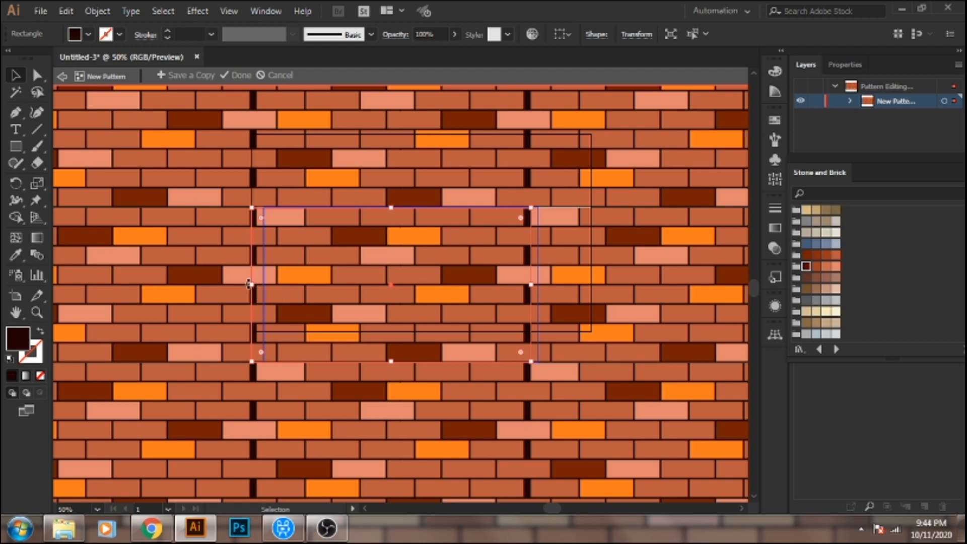
{"action": "left_click_drag", "start_coordinate": [251, 285], "coordinate": [247, 285]}
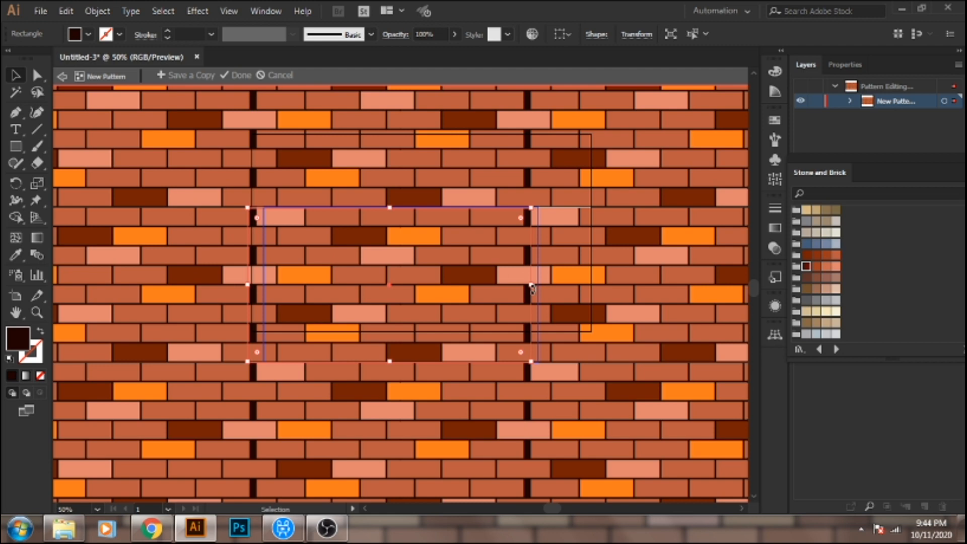
{"action": "left_click_drag", "start_coordinate": [529, 286], "coordinate": [527, 287]}
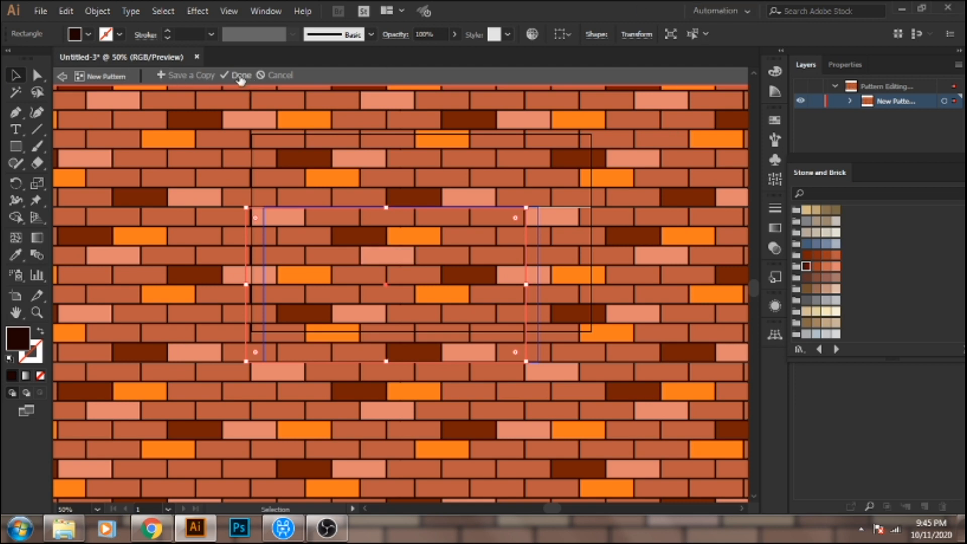
- Finish editing the pattern and move the original brick group below the artboard
{"action": "left_click", "coordinate": [241, 76]}
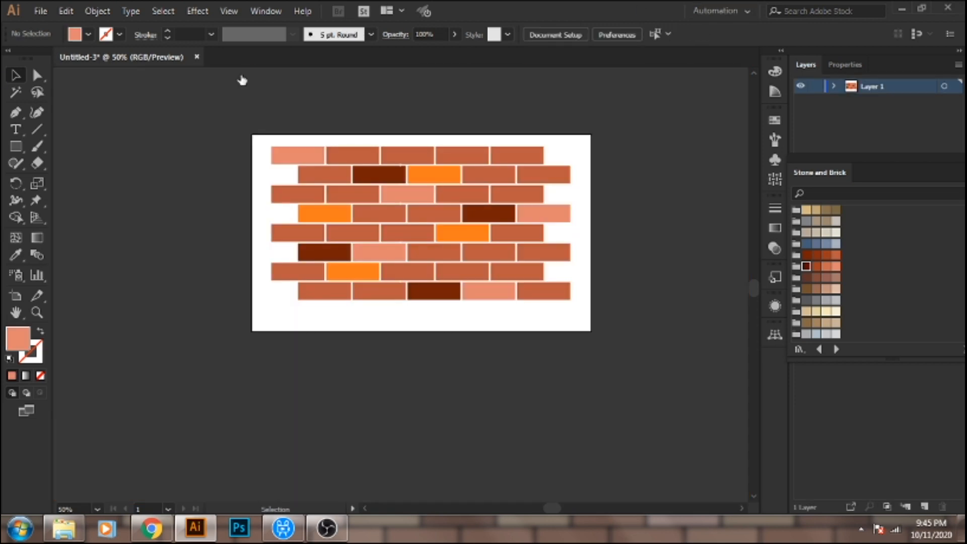
{"action": "left_click_drag", "start_coordinate": [240, 116], "coordinate": [637, 357]}
{"action": "left_click_drag", "start_coordinate": [478, 172], "coordinate": [473, 382]}
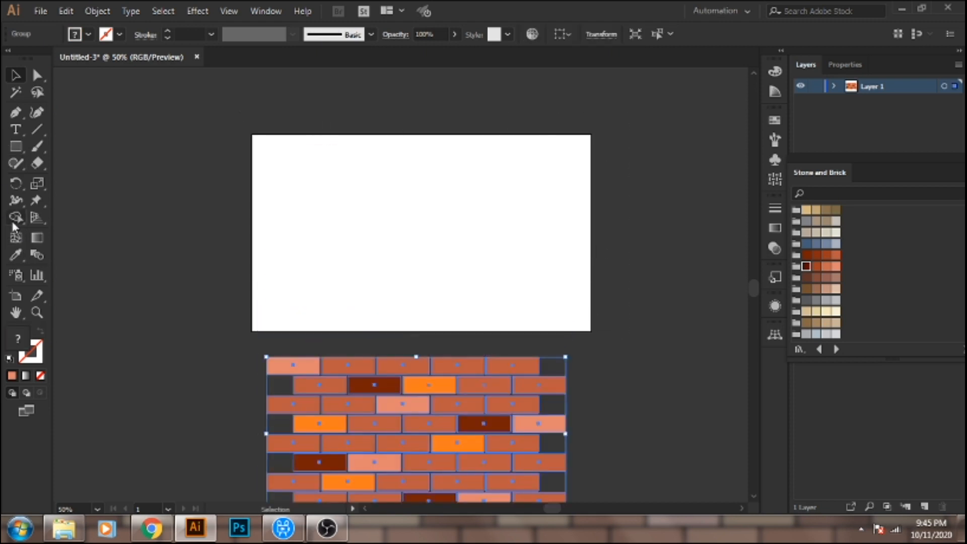
- Draw a rectangle covering the whole artboard and fill it with the new brick pattern swatch
{"action": "left_click", "coordinate": [15, 148]}
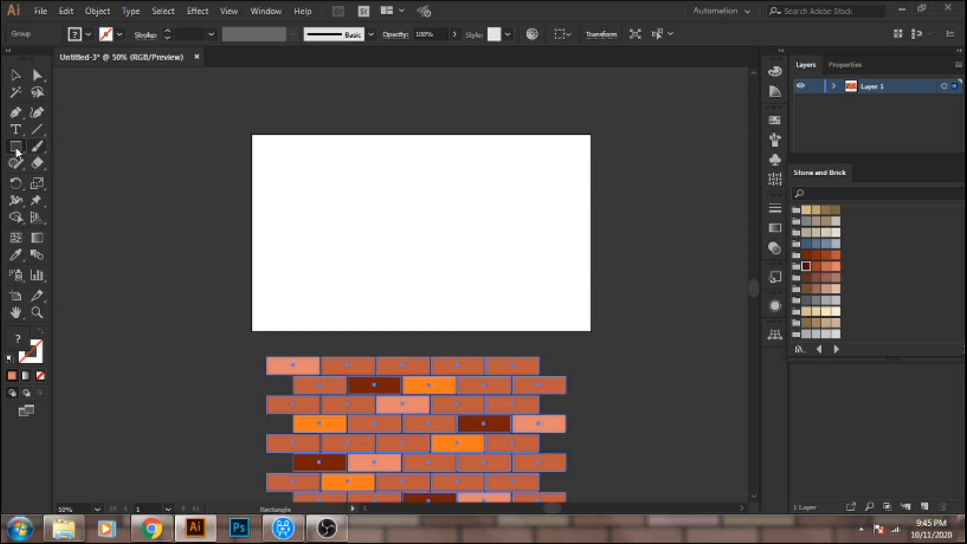
{"action": "left_click_drag", "start_coordinate": [252, 135], "coordinate": [590, 331]}
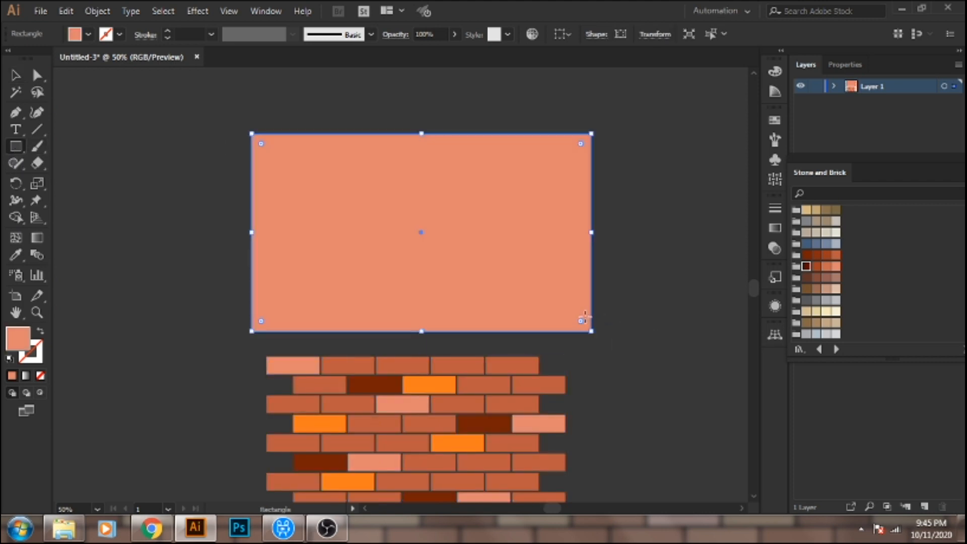
{"action": "left_click", "coordinate": [775, 121]}
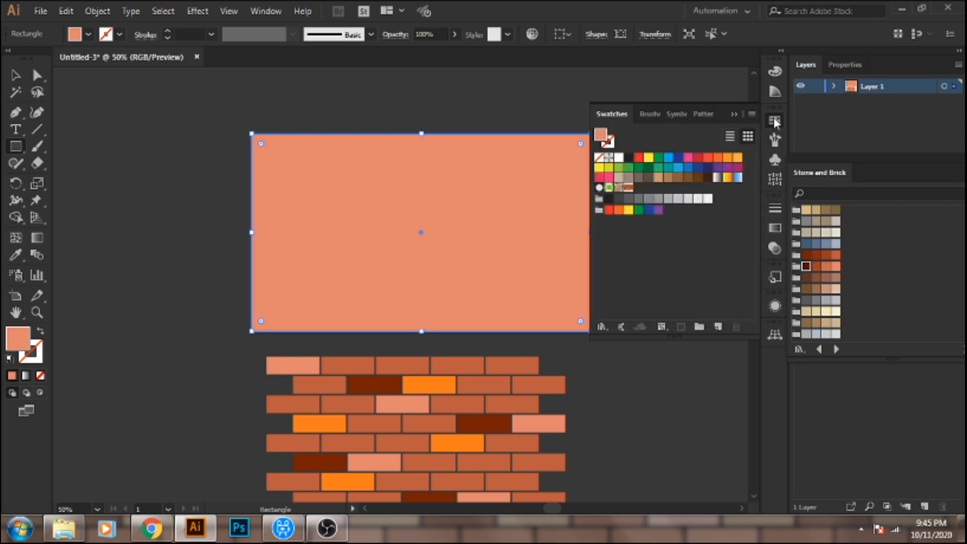
{"action": "left_click", "coordinate": [628, 190]}
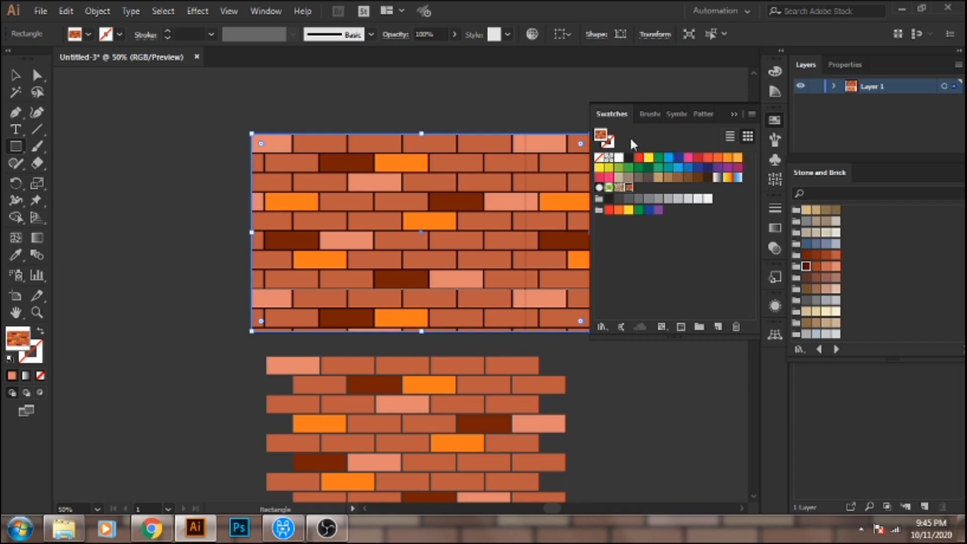
- Examine the horizontal seam between the repeated tiles in the pattern-filled rectangle up close
{"action": "left_click_drag", "start_coordinate": [494, 114], "coordinate": [371, 104]}
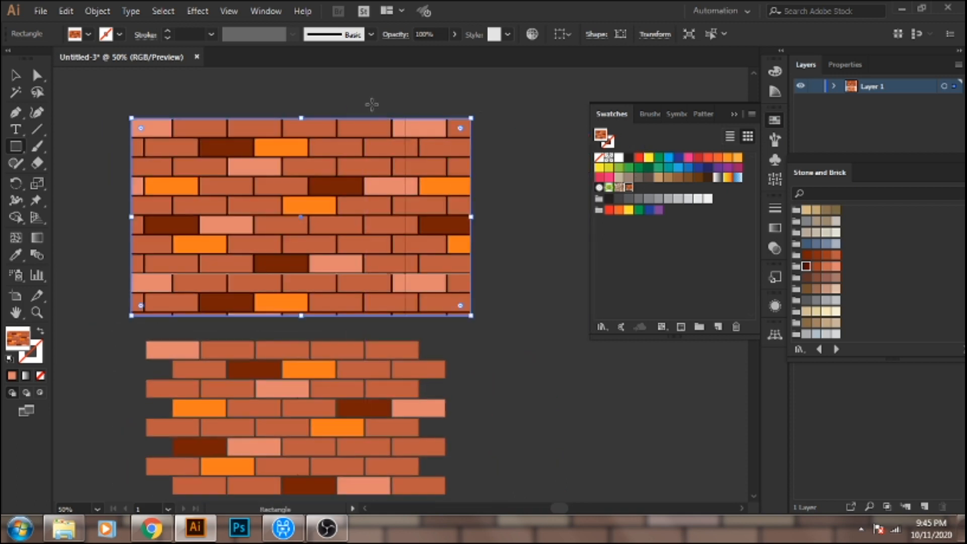
{"action": "key", "text": "z"}
{"action": "left_click_drag", "start_coordinate": [111, 99], "coordinate": [500, 326]}
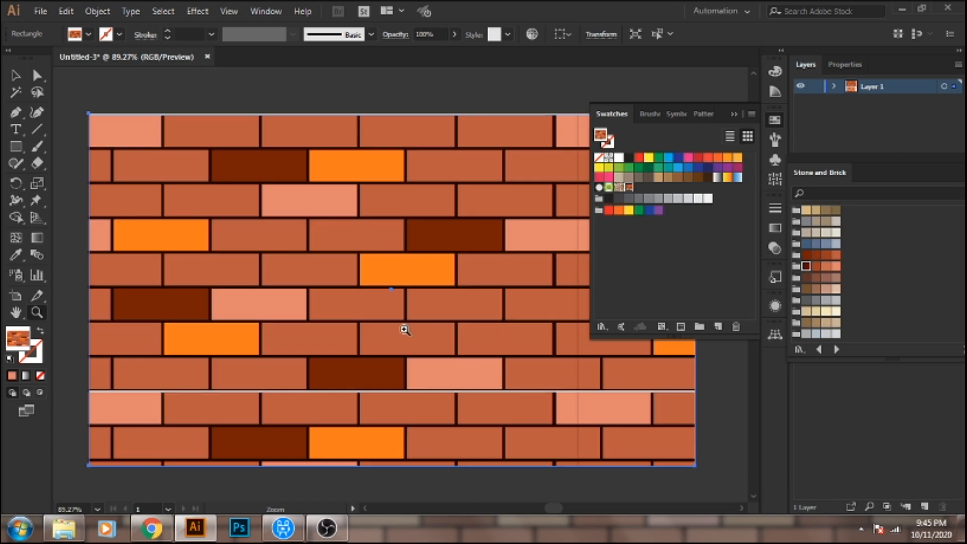
{"action": "left_click_drag", "start_coordinate": [371, 370], "coordinate": [400, 379]}
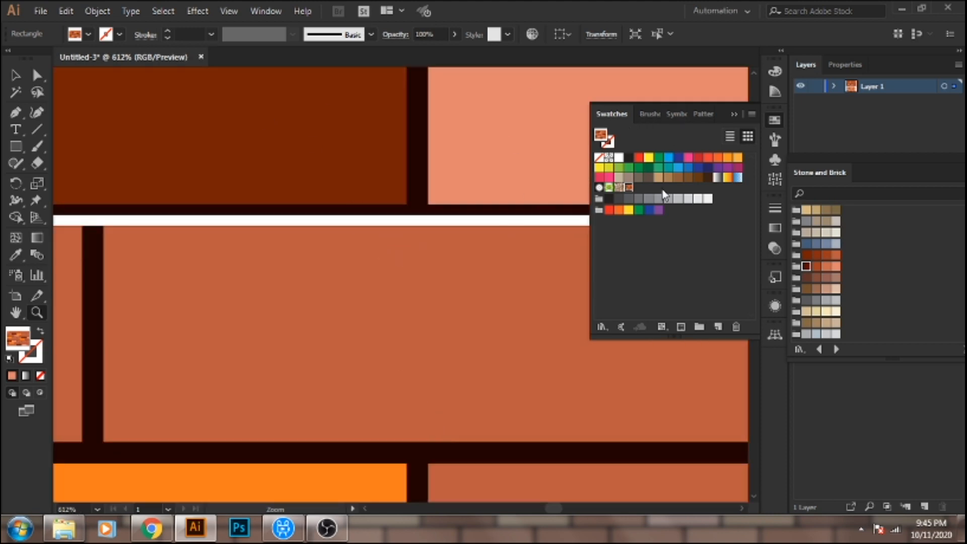
{"action": "left_click", "coordinate": [380, 175], "text": "alt"}
{"action": "left_click", "coordinate": [380, 174], "text": "alt"}
{"action": "left_click", "coordinate": [380, 174], "text": "alt"}
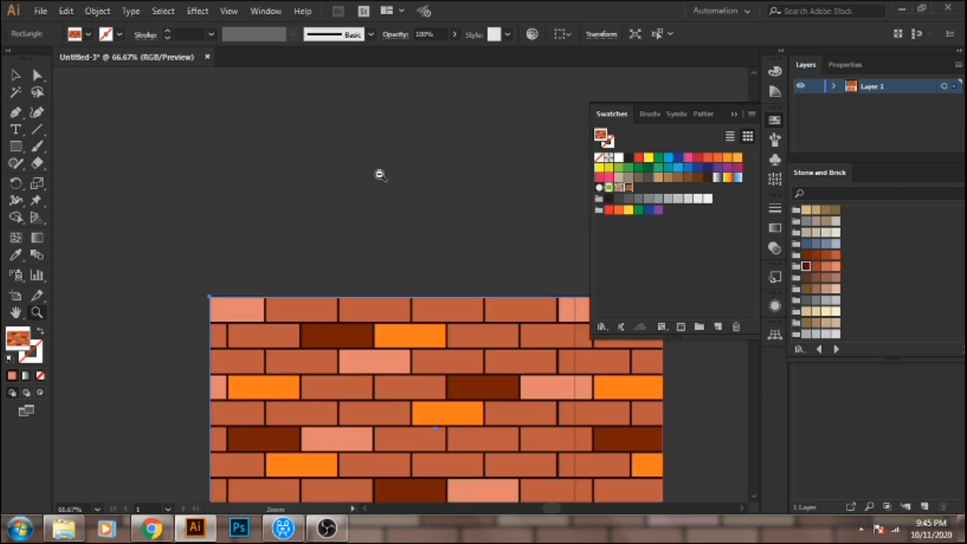
{"action": "left_click", "coordinate": [380, 181], "text": "alt"}
{"action": "left_click_drag", "start_coordinate": [455, 379], "coordinate": [442, 190]}
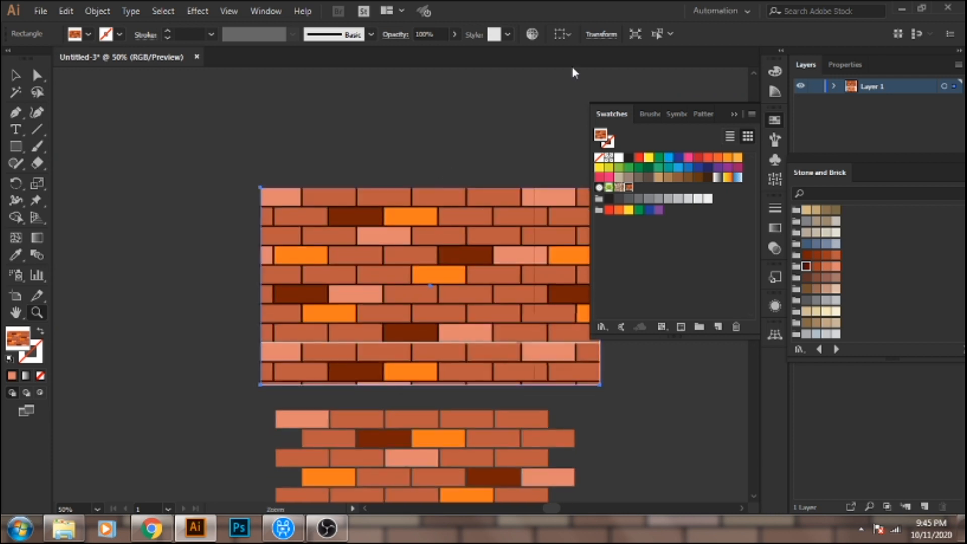
- Reopen the brick pattern for editing and extend the dark background rectangle's lower edge over the white gap between the tiles
{"action": "double_click", "coordinate": [630, 187]}
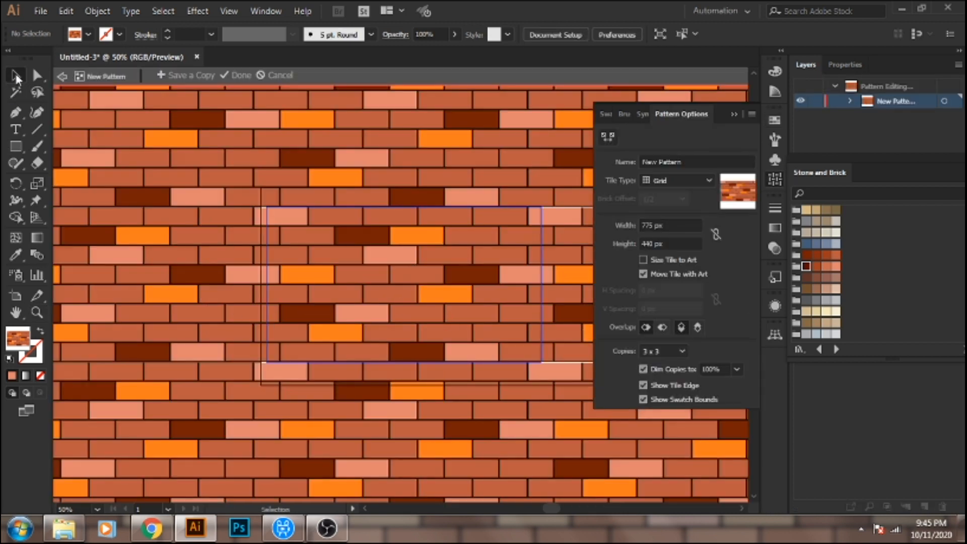
{"action": "left_click_drag", "start_coordinate": [248, 201], "coordinate": [610, 460]}
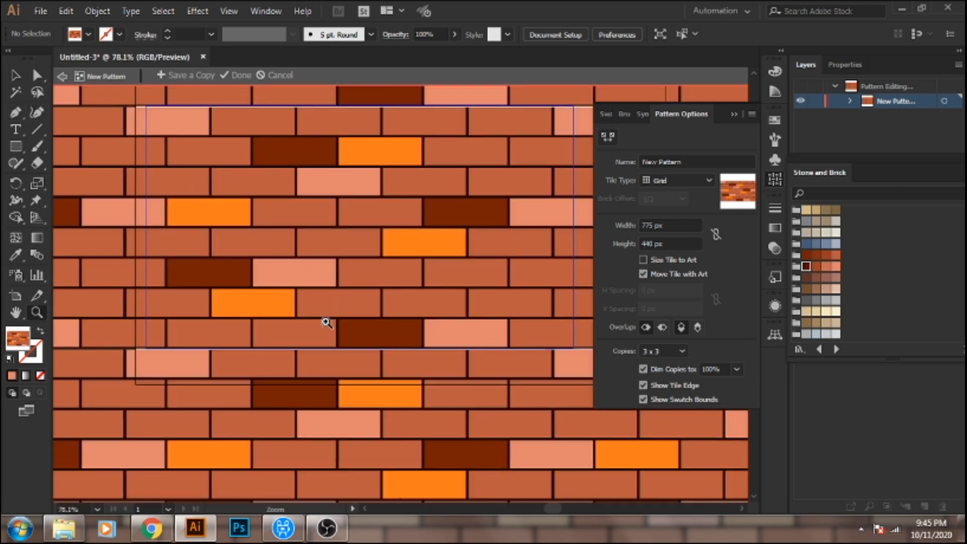
{"action": "left_click_drag", "start_coordinate": [323, 320], "coordinate": [440, 375]}
{"action": "left_click", "coordinate": [14, 75]}
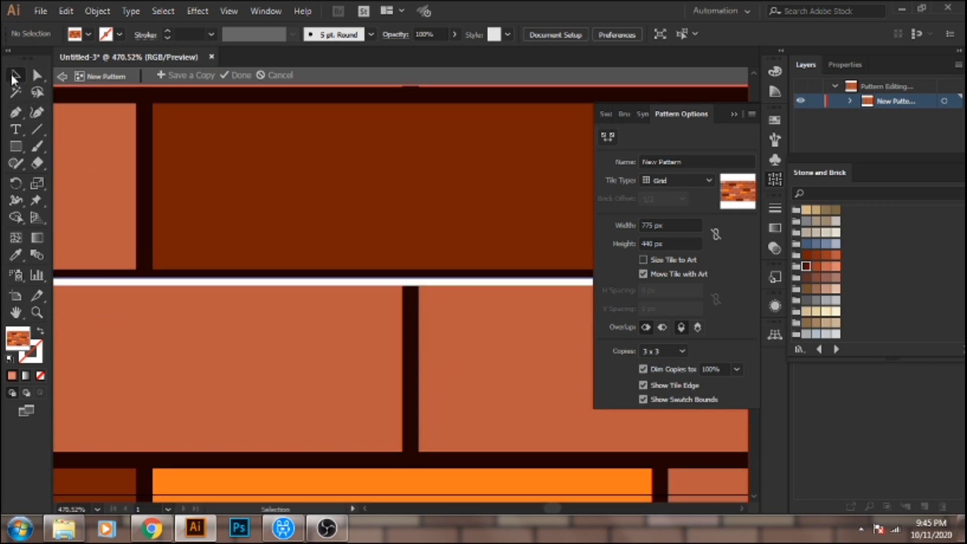
{"action": "left_click", "coordinate": [498, 249]}
{"action": "left_click", "coordinate": [436, 275]}
{"action": "key", "text": "z"}
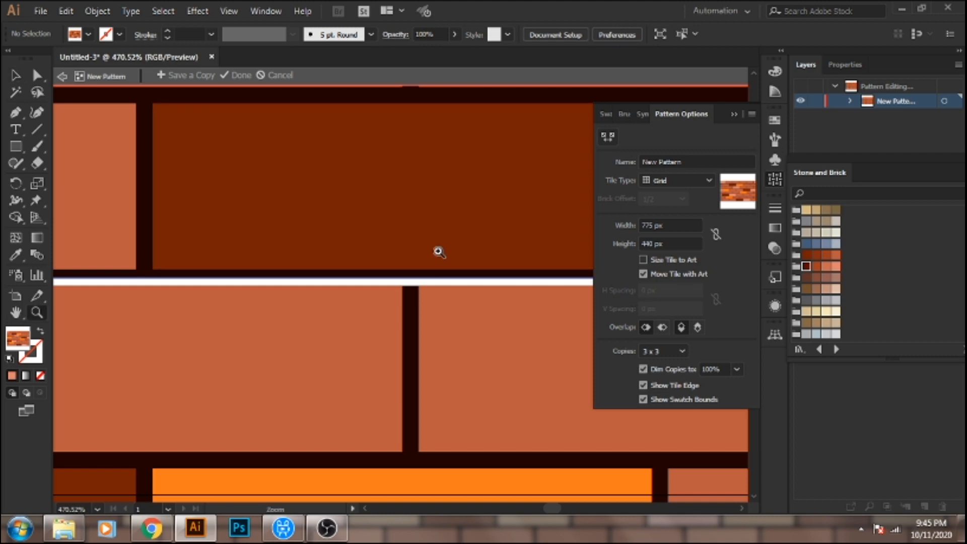
{"action": "left_click", "coordinate": [443, 252], "text": "alt"}
{"action": "key", "text": "v"}
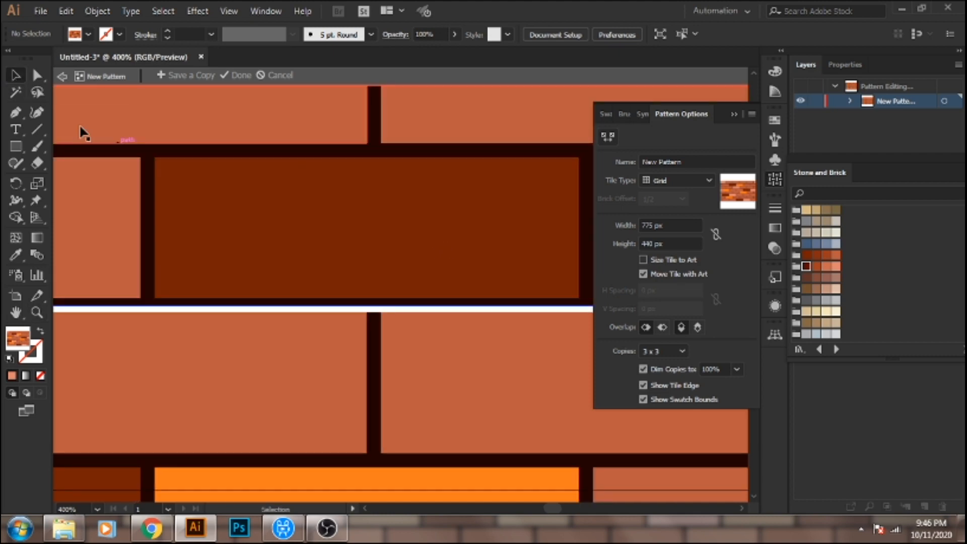
{"action": "left_click", "coordinate": [273, 151]}
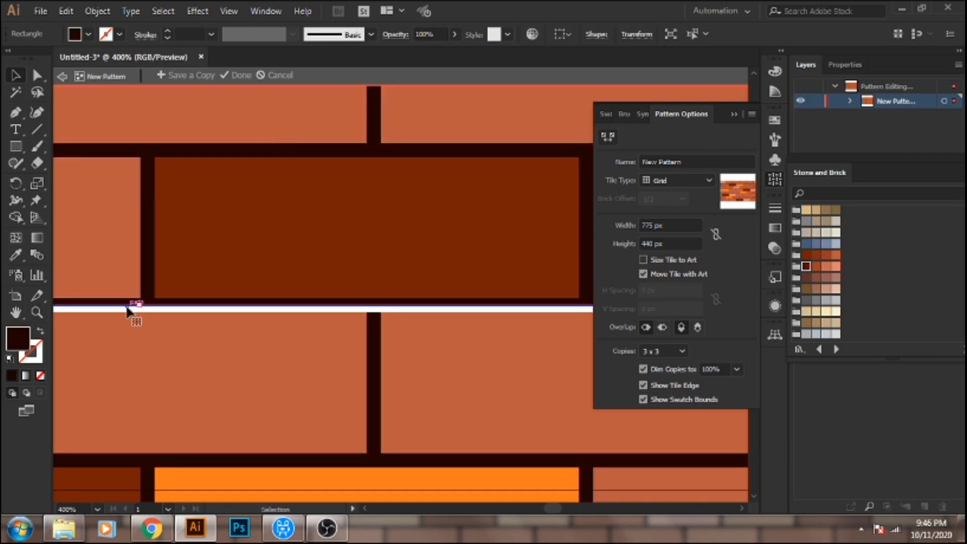
{"action": "left_click_drag", "start_coordinate": [143, 305], "coordinate": [141, 321]}
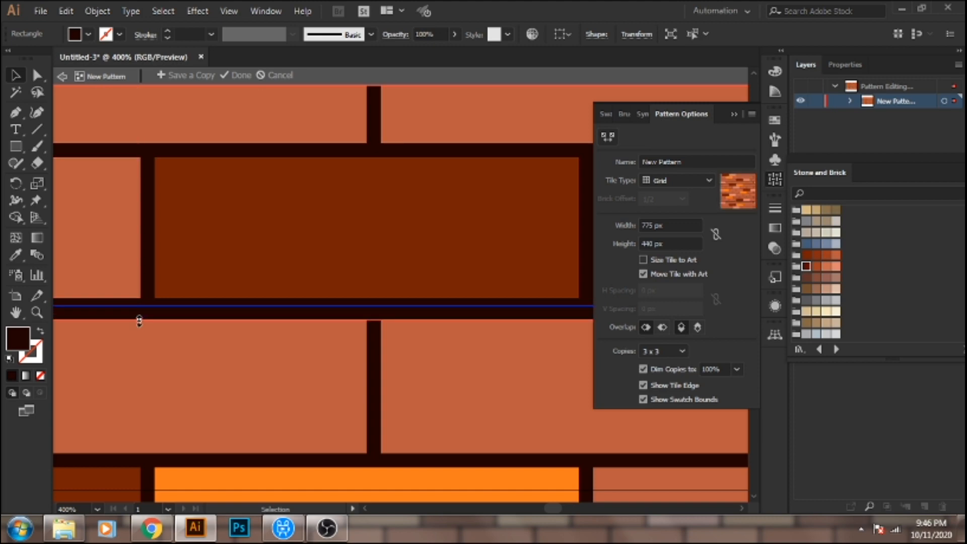
- Pull the dark background rectangle's lower edge up to the tile seam and extend its upper edge over the white gap
{"action": "mouse_move", "coordinate": [139, 321]}
{"action": "left_mouse_down"}
{"action": "mouse_move", "coordinate": [139, 333]}
{"action": "mouse_move", "coordinate": [138, 302]}
{"action": "left_mouse_up"}
{"action": "left_click_drag", "start_coordinate": [382, 167], "coordinate": [443, 315]}
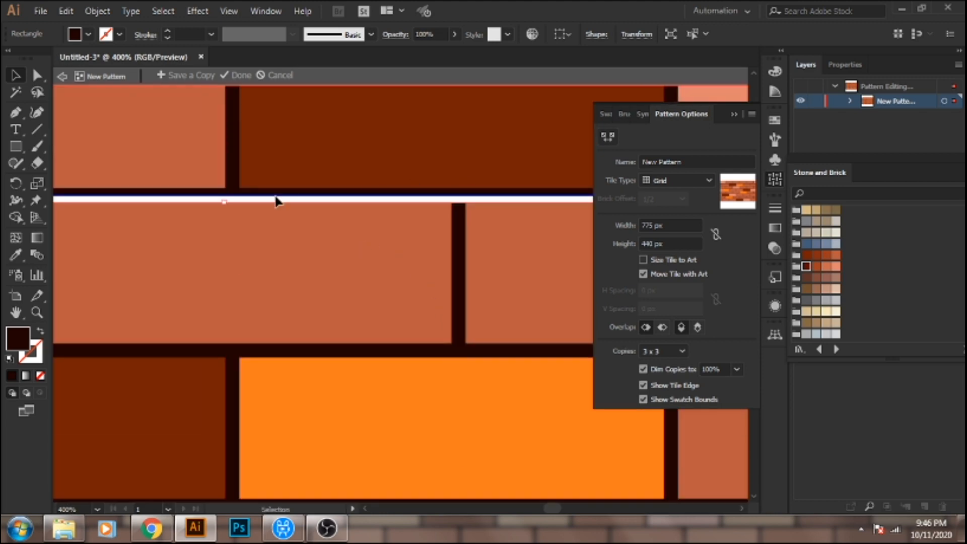
{"action": "left_click_drag", "start_coordinate": [226, 201], "coordinate": [231, 188]}
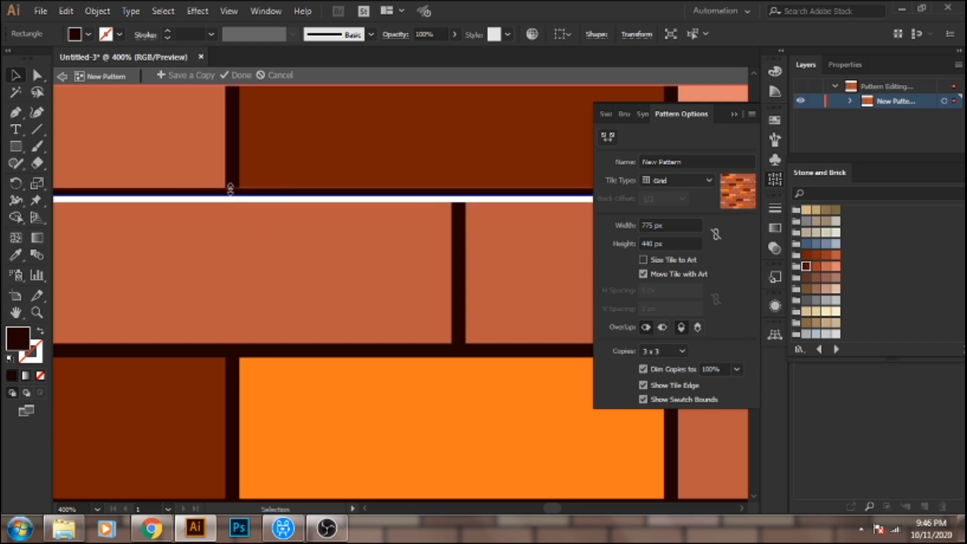
- Examine the joints between the repeated tiles across the brick pattern, up close and at full extent
{"action": "left_click_drag", "start_coordinate": [395, 375], "coordinate": [407, 241]}
{"action": "scroll", "coordinate": [407, 241], "scroll_direction": "down", "scroll_amount": 8}
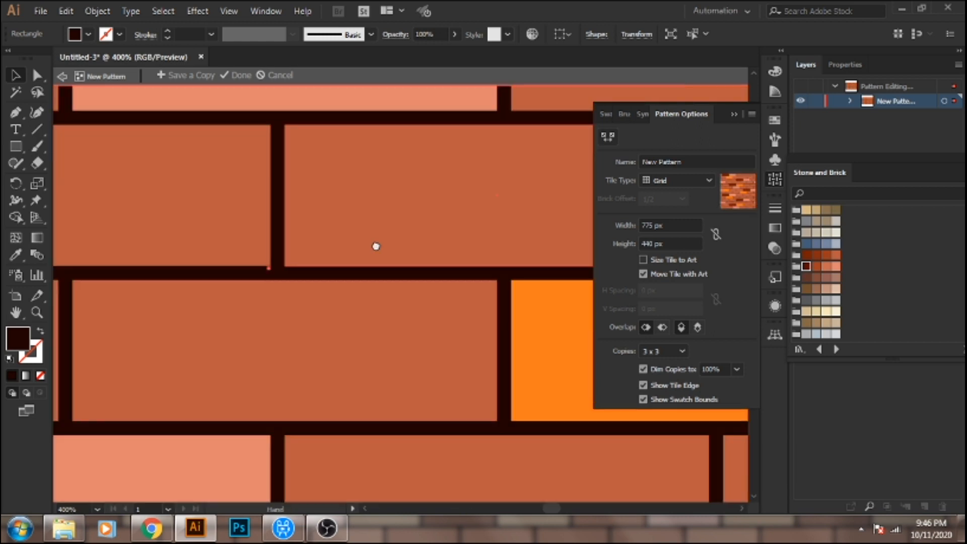
{"action": "left_click", "coordinate": [393, 244], "text": "alt"}
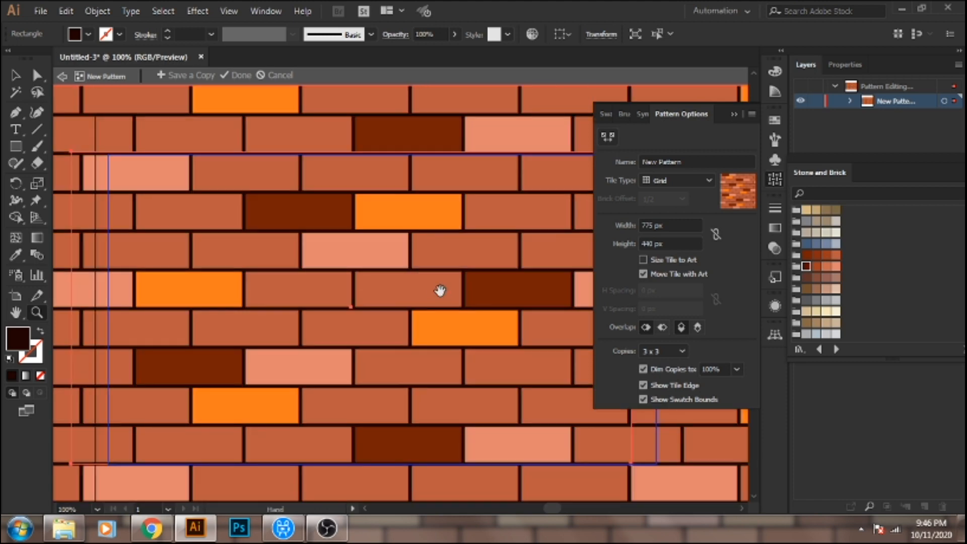
{"action": "scroll", "coordinate": [438, 289], "scroll_direction": "down", "scroll_amount": 3}
{"action": "left_click_drag", "start_coordinate": [386, 366], "coordinate": [468, 403]}
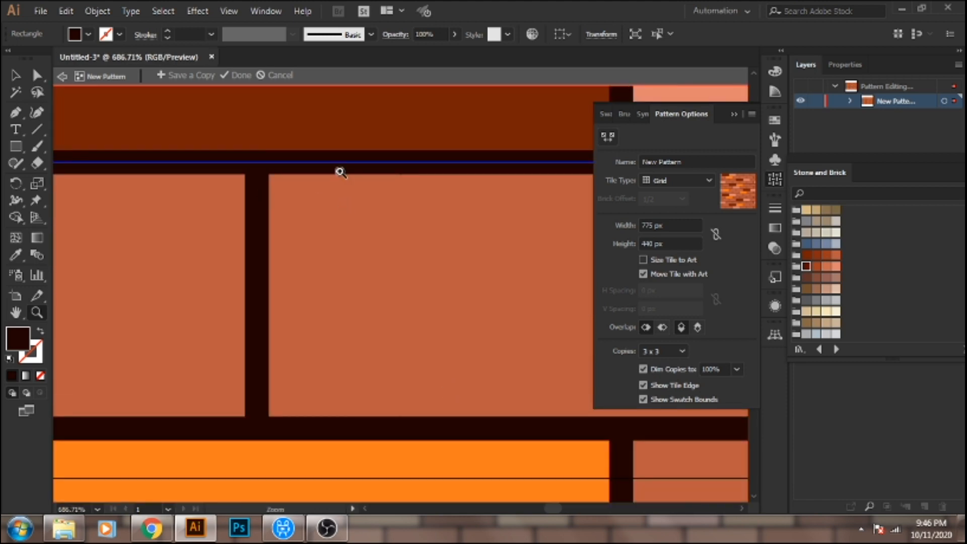
{"action": "left_click", "coordinate": [348, 186], "text": "alt"}
{"action": "left_click", "coordinate": [346, 185], "text": "alt"}
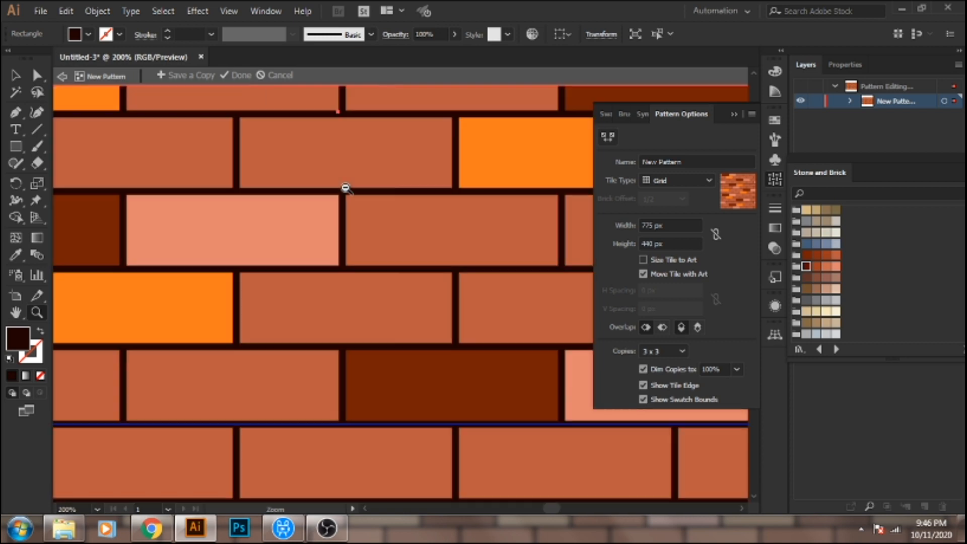
{"action": "left_click", "coordinate": [346, 185], "text": "alt"}
{"action": "left_click", "coordinate": [344, 186], "text": "alt"}
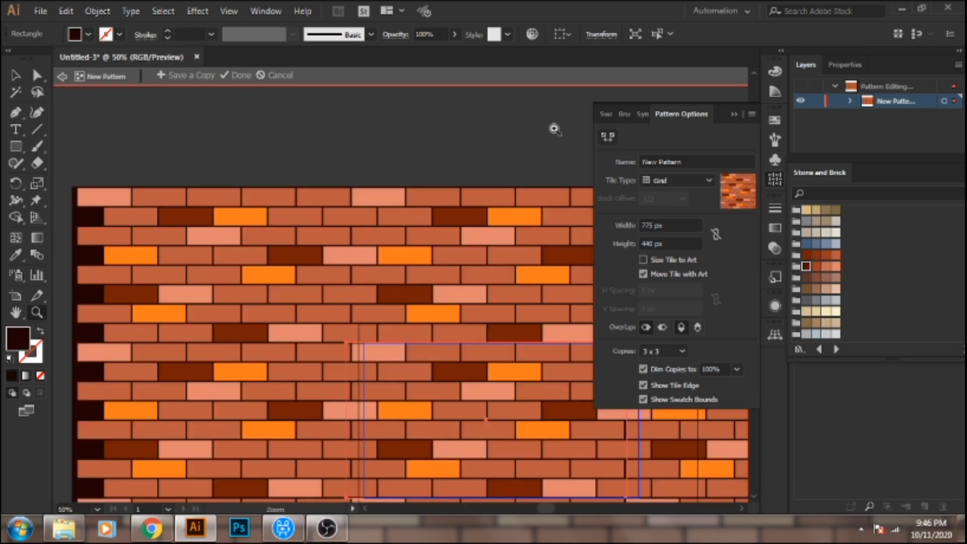
- Rename the pattern as brick and finish editing it
{"action": "left_click", "coordinate": [693, 162]}
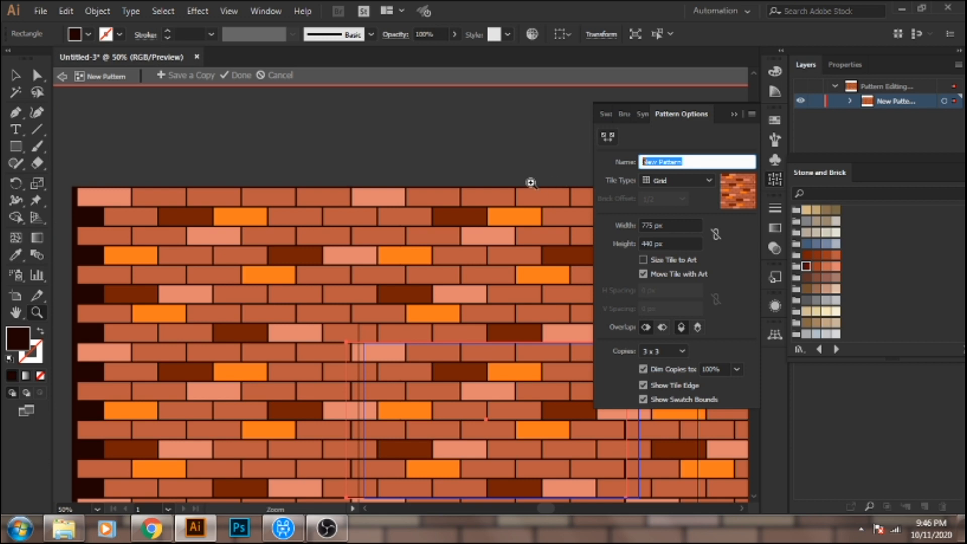
{"action": "type", "text": "B"}
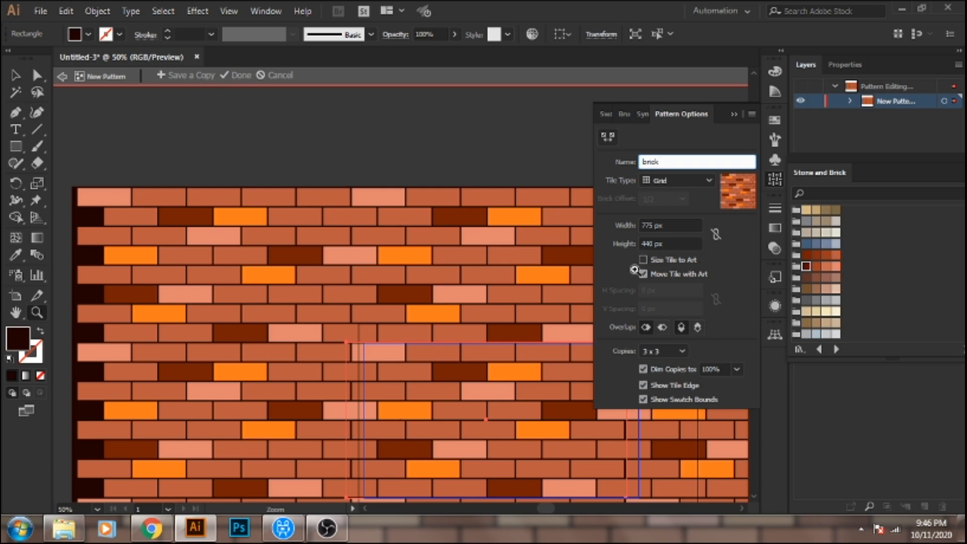
{"action": "key", "text": "Return"}
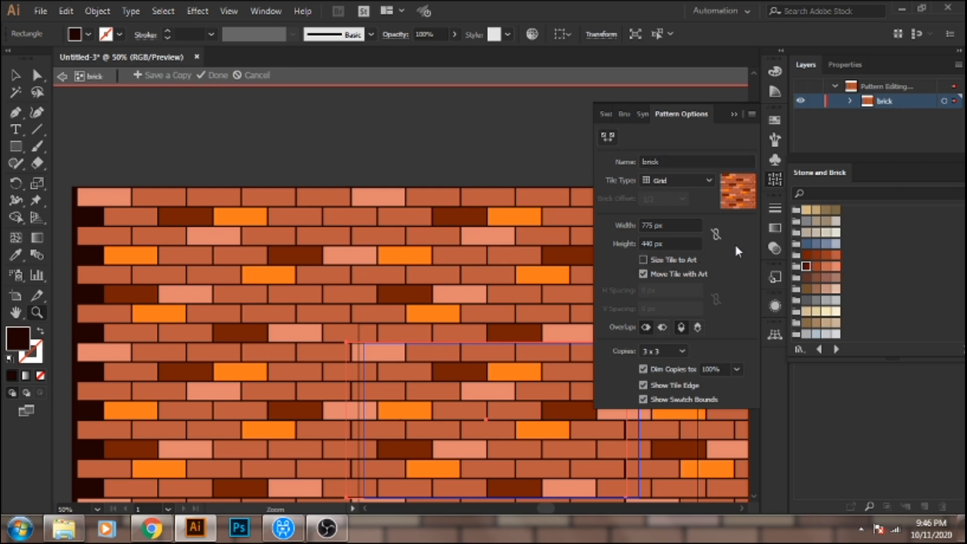
{"action": "left_click", "coordinate": [226, 78]}
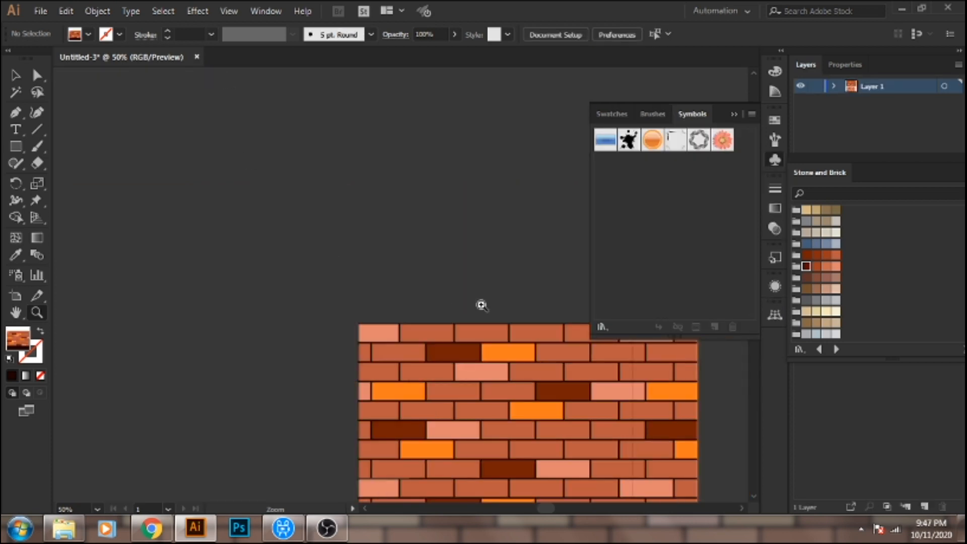
- Inspect the updated brick pattern in the filled rectangle, especially the grout lines between rows
{"action": "left_click_drag", "start_coordinate": [485, 279], "coordinate": [421, 156]}
{"action": "left_click_drag", "start_coordinate": [443, 334], "coordinate": [523, 410]}
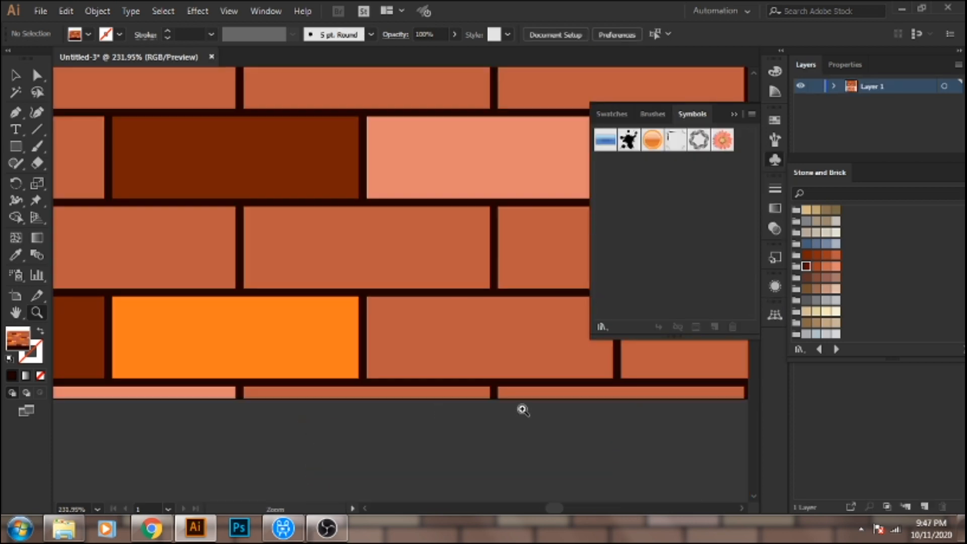
{"action": "left_click", "coordinate": [419, 229], "text": "alt"}
{"action": "left_click", "coordinate": [418, 229], "text": "alt"}
{"action": "left_click", "coordinate": [418, 228], "text": "alt"}
{"action": "left_click", "coordinate": [417, 227], "text": "alt"}
{"action": "left_click", "coordinate": [418, 228], "text": "alt"}
- Delete the existing pattern-filled rectangle and draw a new one with the brick fill over the whole artboard
{"action": "left_click", "coordinate": [14, 75]}
{"action": "left_click_drag", "start_coordinate": [340, 340], "coordinate": [351, 146]}
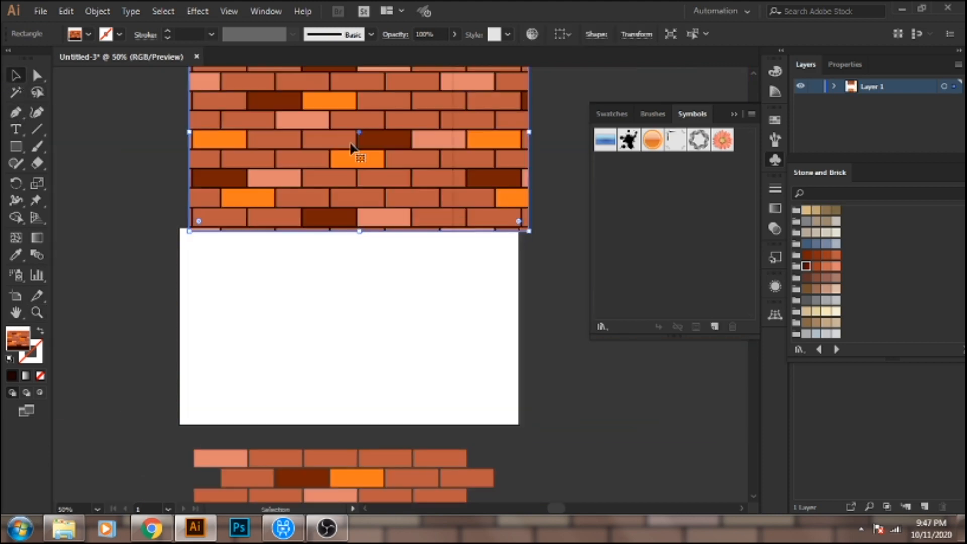
{"action": "key", "text": "Delete"}
{"action": "left_click", "coordinate": [17, 147]}
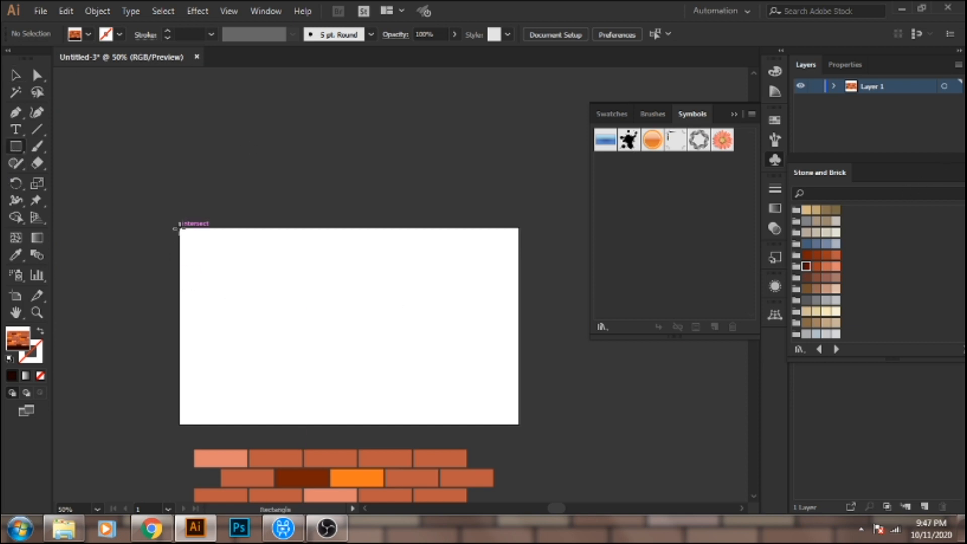
{"action": "left_click_drag", "start_coordinate": [180, 226], "coordinate": [522, 424]}
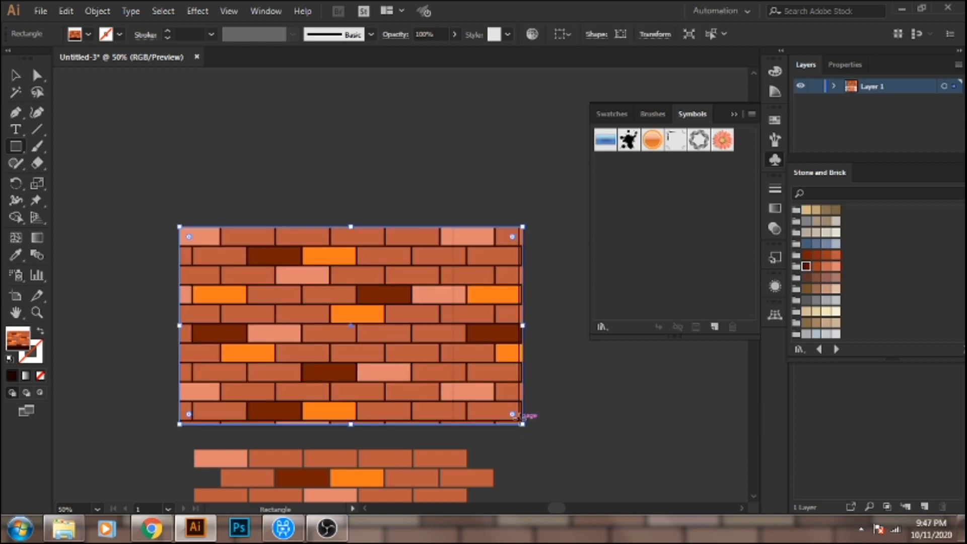
- Examine the new rectangle's brick pattern at several magnifications for visible seams and gaps between the tiles
{"action": "key", "text": "ctrl+shift+a"}
{"action": "key", "text": "z"}
{"action": "left_click", "coordinate": [457, 421]}
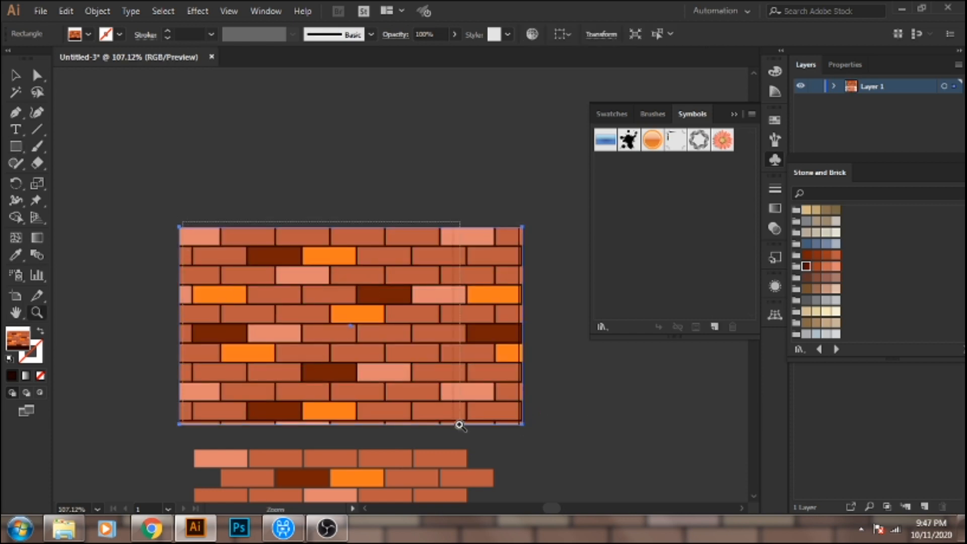
{"action": "left_click_drag", "start_coordinate": [312, 312], "coordinate": [145, 255]}
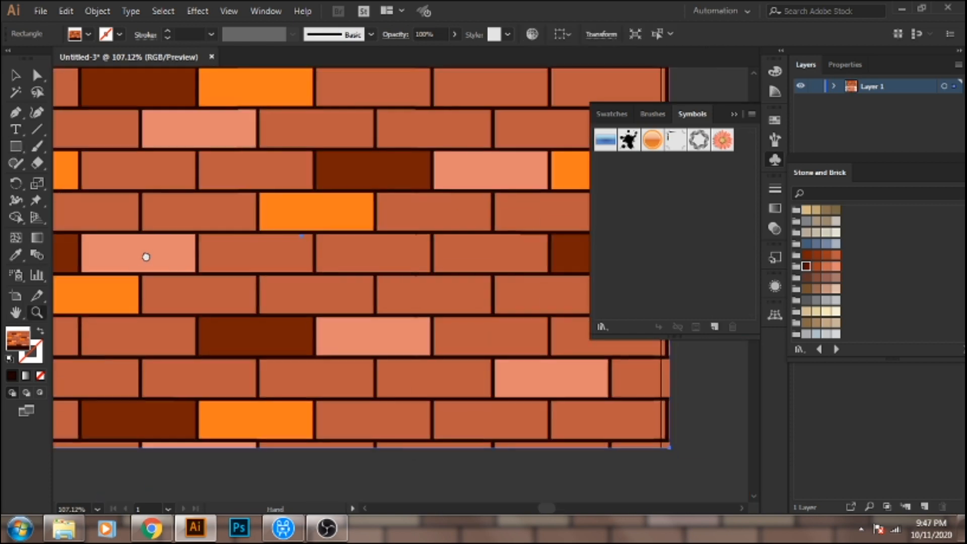
{"action": "left_click", "coordinate": [328, 300], "text": "alt"}
{"action": "left_click", "coordinate": [328, 300], "text": "alt"}
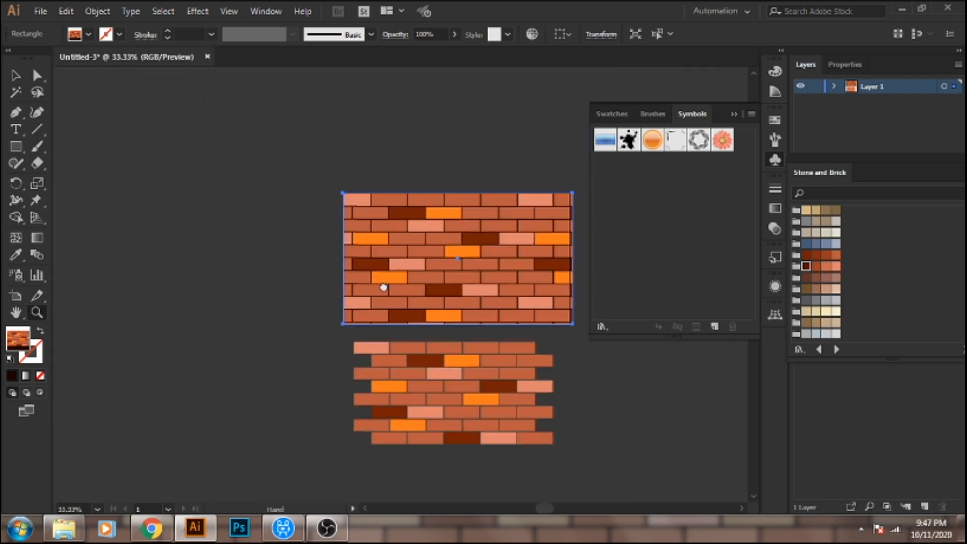
{"action": "left_click_drag", "start_coordinate": [415, 193], "coordinate": [429, 323]}
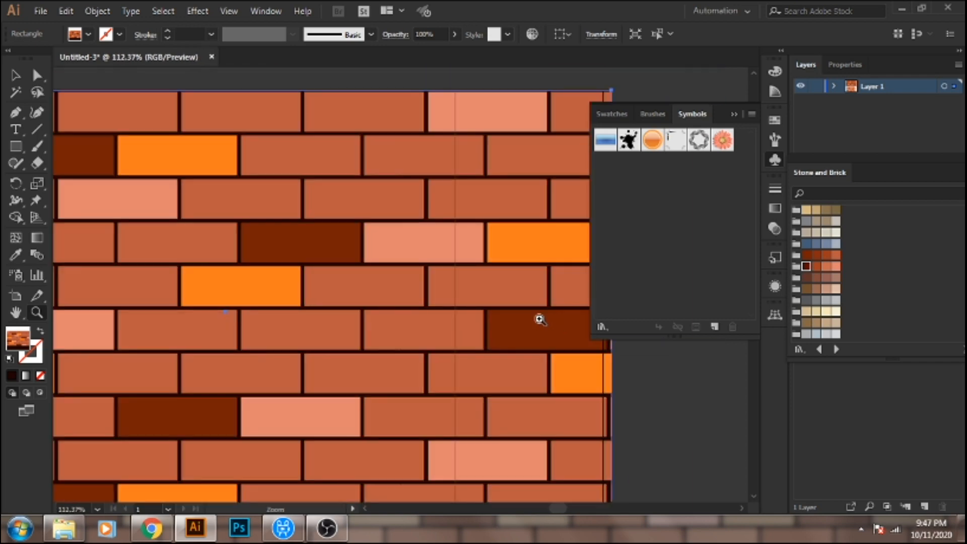
{"action": "left_click", "coordinate": [440, 300], "text": "alt"}
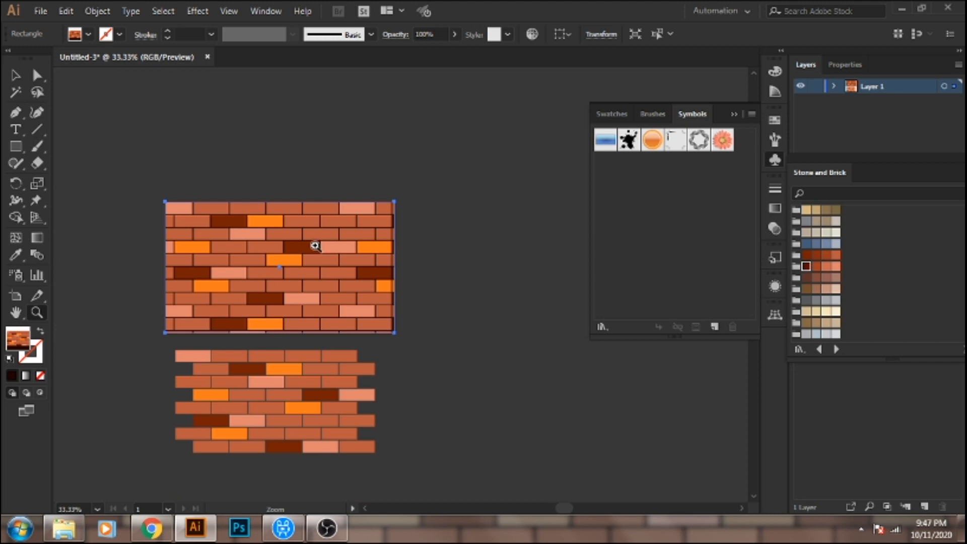
{"action": "left_click_drag", "start_coordinate": [162, 190], "coordinate": [335, 302]}
{"action": "left_click", "coordinate": [370, 292], "text": "alt"}
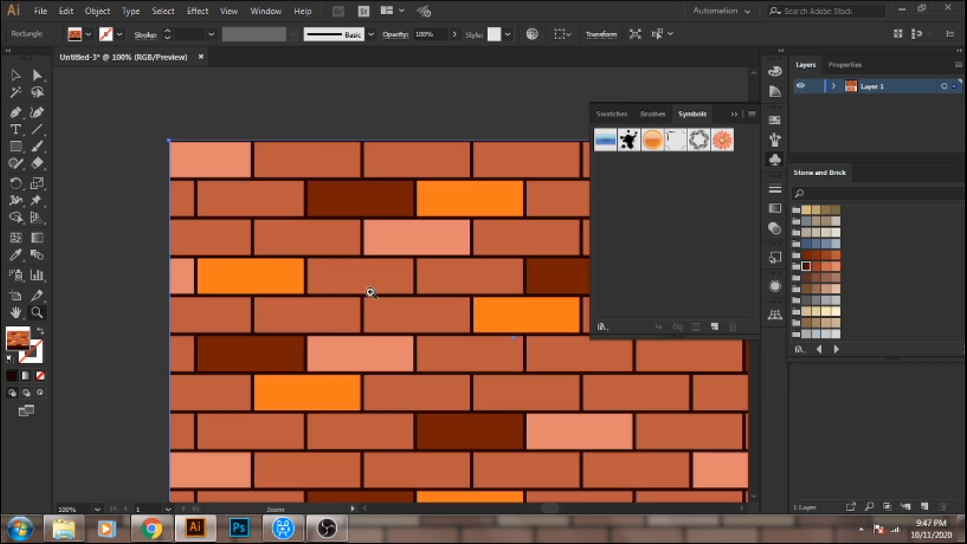
{"action": "left_click", "coordinate": [380, 291], "text": "alt"}
{"action": "left_click", "coordinate": [16, 75]}
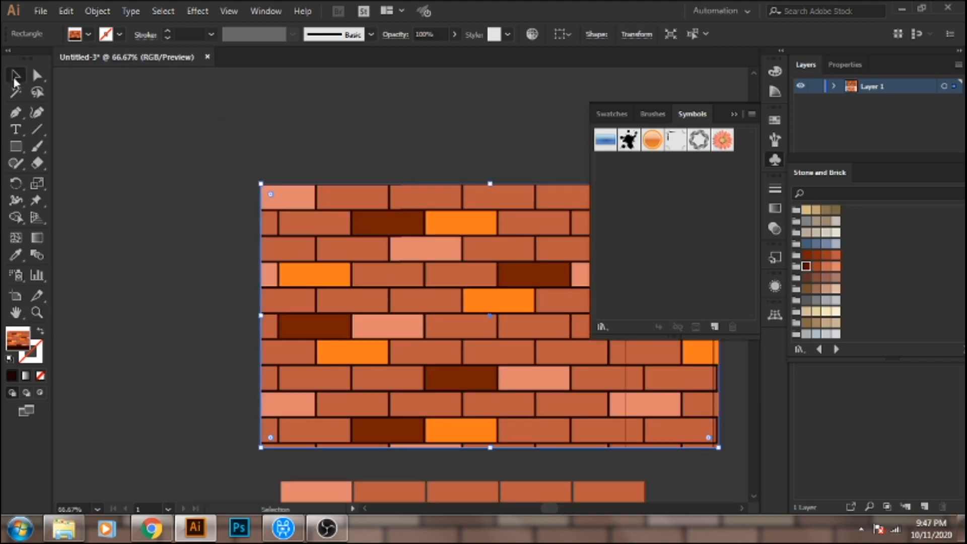
{"action": "left_click_drag", "start_coordinate": [470, 242], "coordinate": [300, 198]}
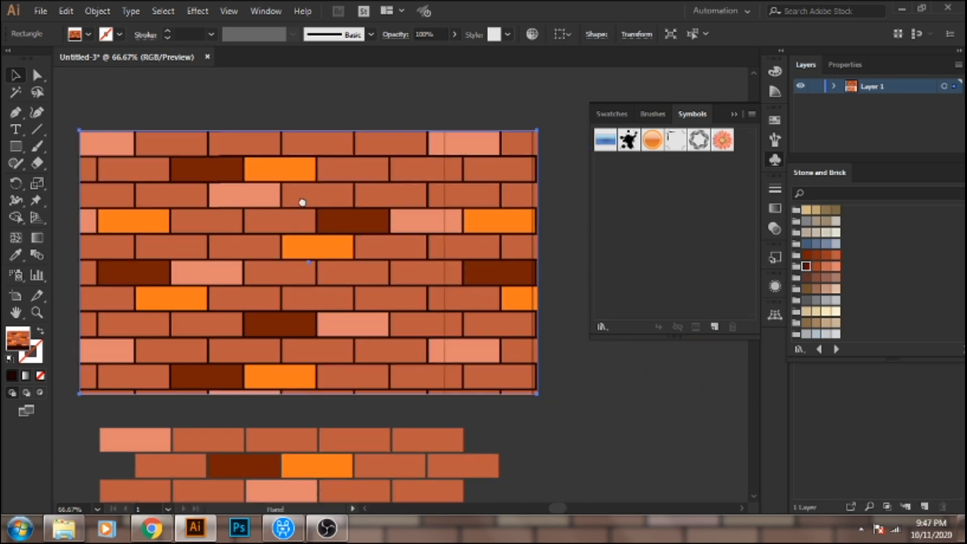
- Collapse the open Symbols panel and delete the brick-filled rectangle from the artboard
{"action": "left_click", "coordinate": [734, 113]}
{"action": "key", "text": "z"}
{"action": "left_click_drag", "start_coordinate": [74, 117], "coordinate": [594, 420]}
{"action": "left_click", "coordinate": [15, 75]}
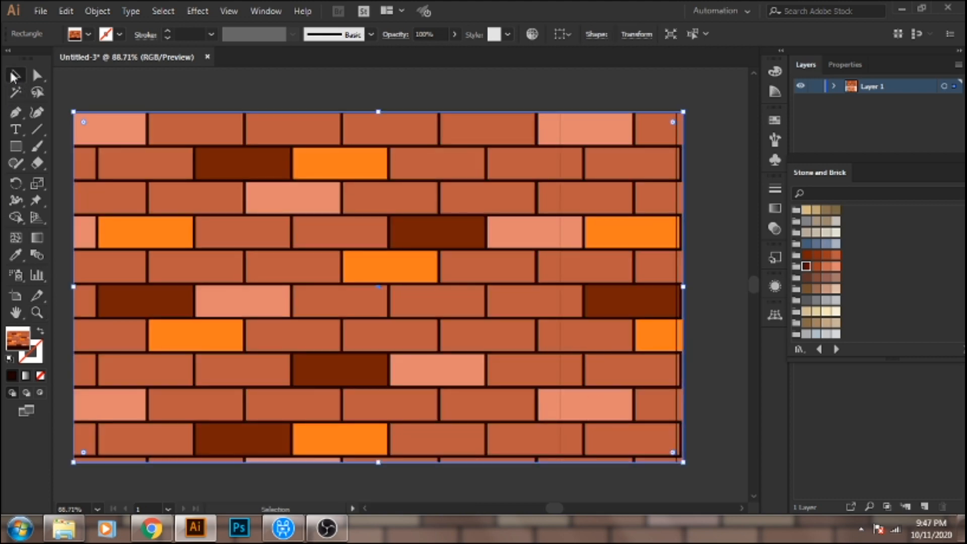
{"action": "key", "text": "Delete"}
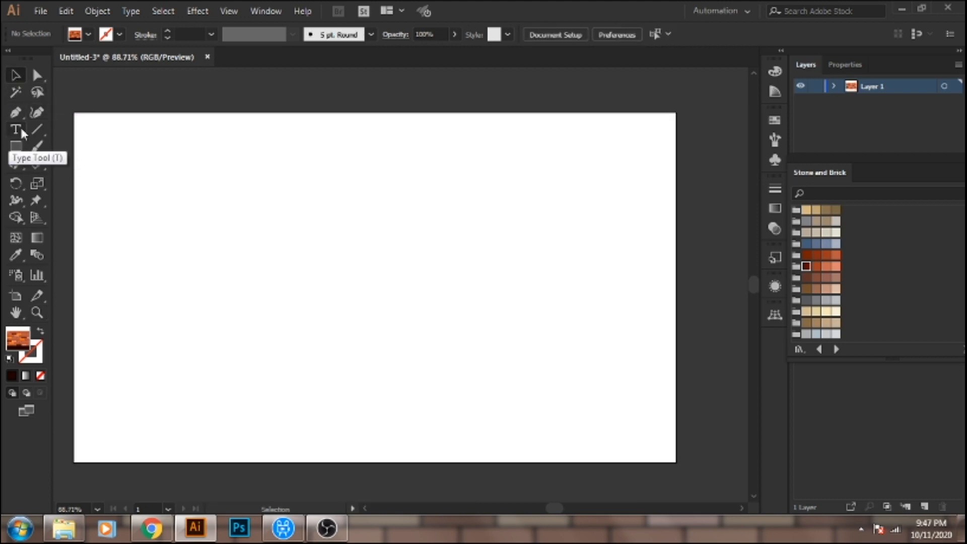
- Test the brick fill on a circle about 391 px across, stretched to about 657 × 568 px, and delete it
{"action": "left_click_drag", "start_coordinate": [14, 154], "coordinate": [48, 180]}
{"action": "left_click_drag", "start_coordinate": [272, 158], "coordinate": [513, 392]}
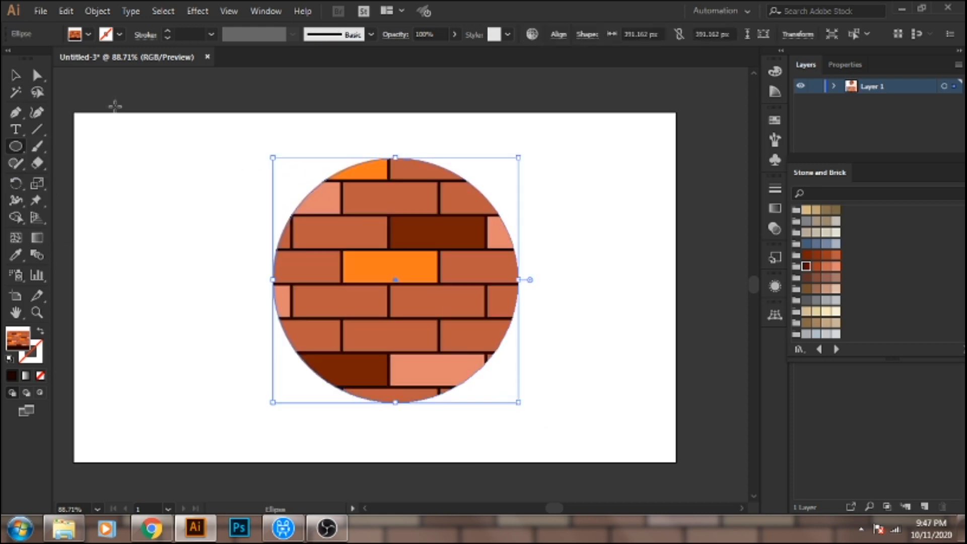
{"action": "left_click", "coordinate": [15, 76]}
{"action": "mouse_move", "coordinate": [432, 259]}
{"action": "left_mouse_down"}
{"action": "mouse_move", "coordinate": [473, 204]}
{"action": "mouse_move", "coordinate": [439, 255]}
{"action": "left_mouse_up"}
{"action": "left_click_drag", "start_coordinate": [280, 401], "coordinate": [192, 456]}
{"action": "left_click_drag", "start_coordinate": [526, 153], "coordinate": [600, 111]}
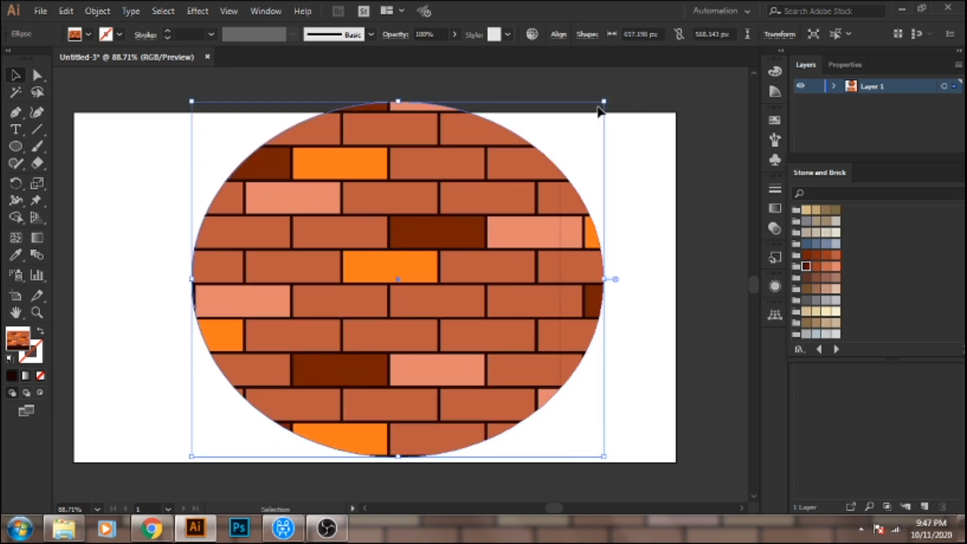
{"action": "key", "text": "Delete"}
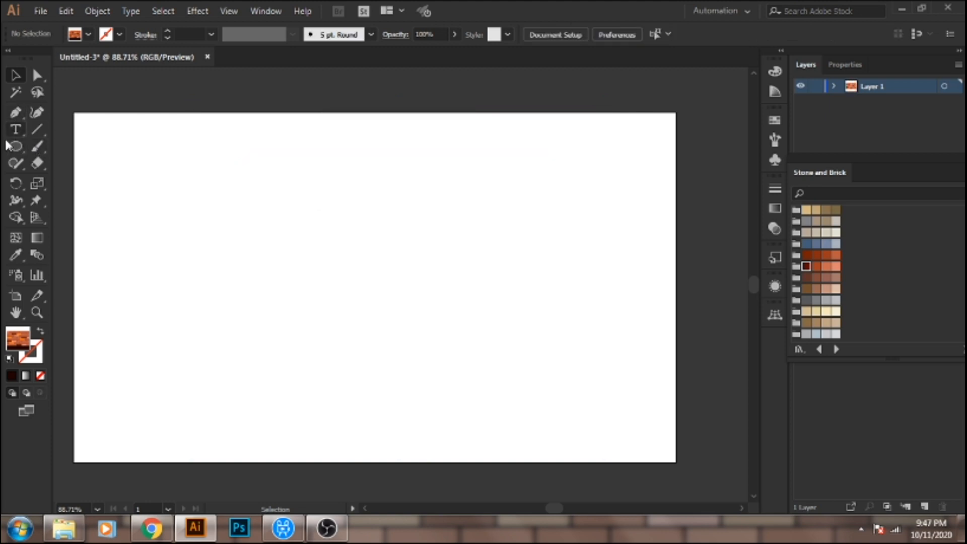
- Test the brick fill on a large five-pointed star drawn over the artboard and delete the star
{"action": "left_click", "coordinate": [15, 117]}
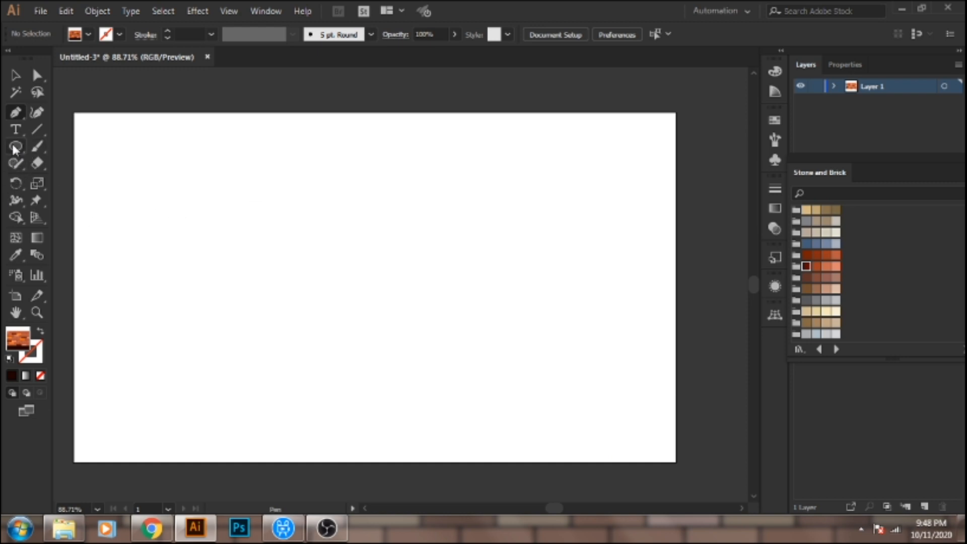
{"action": "left_click_drag", "start_coordinate": [17, 149], "coordinate": [60, 218]}
{"action": "left_click_drag", "start_coordinate": [268, 175], "coordinate": [482, 247]}
{"action": "left_click", "coordinate": [12, 66]}
{"action": "left_click_drag", "start_coordinate": [307, 153], "coordinate": [409, 248]}
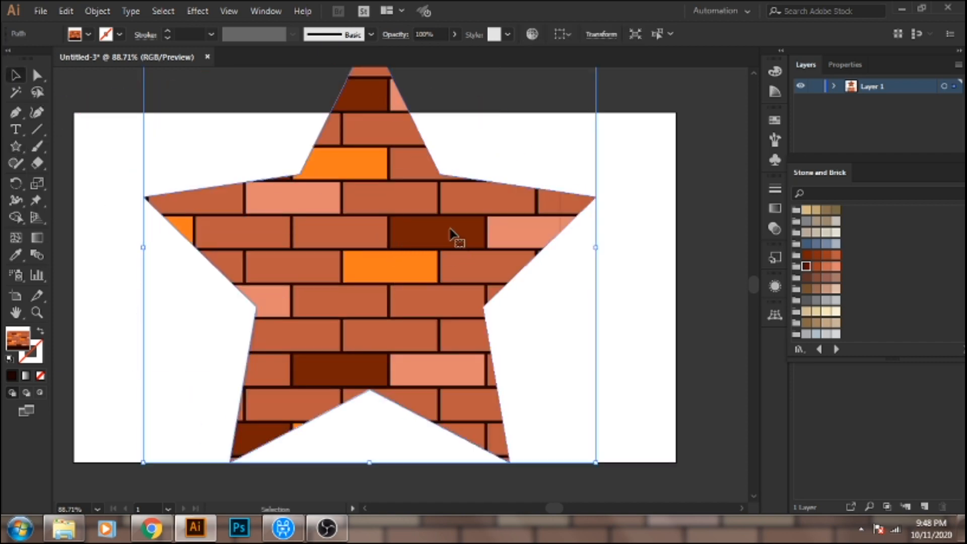
{"action": "key", "text": "Delete"}
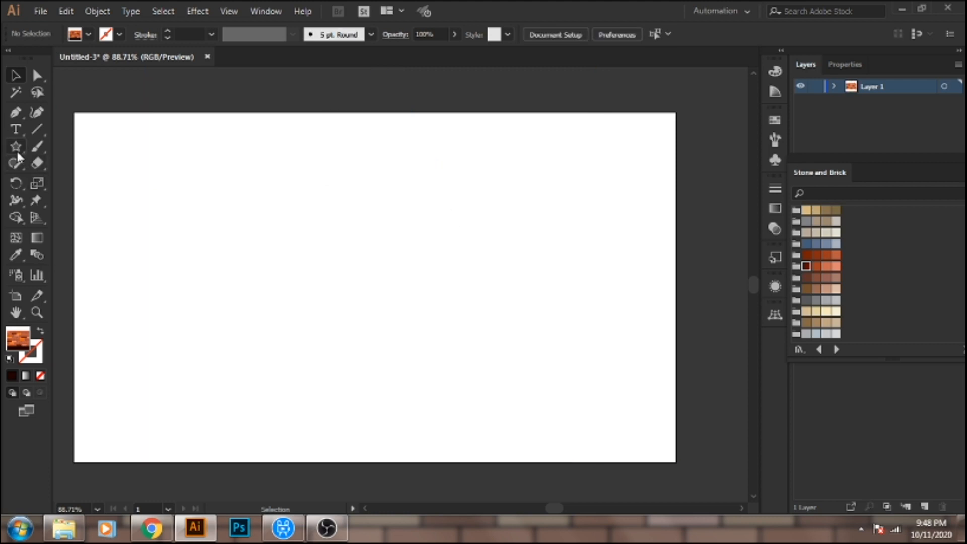
- Test the brick fill on an irregular closed Pen tool shape with wavy sides and a pointed spike on its upper and lower edges
{"action": "left_click", "coordinate": [18, 112]}
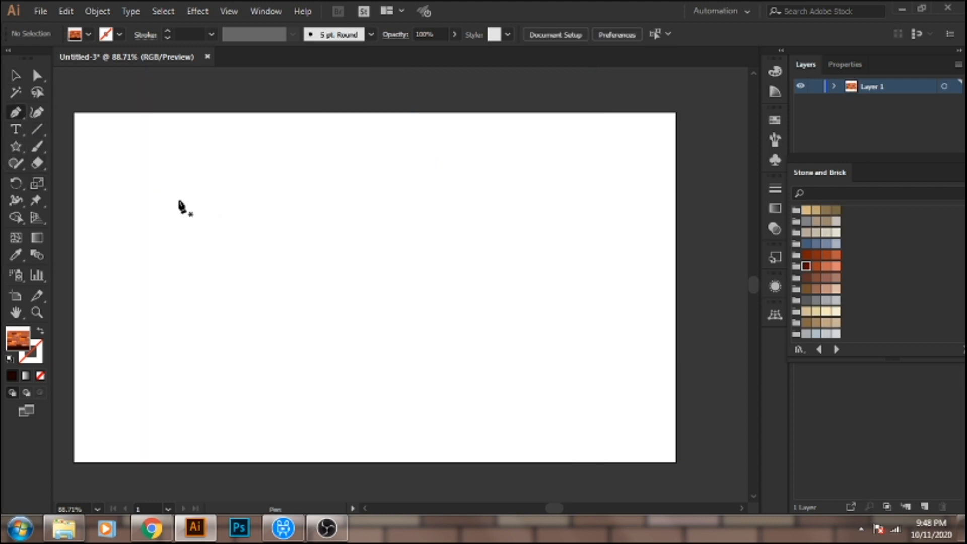
{"action": "left_click_drag", "start_coordinate": [189, 207], "coordinate": [189, 207]}
{"action": "left_click", "coordinate": [213, 212]}
{"action": "left_click", "coordinate": [262, 211]}
{"action": "left_click", "coordinate": [290, 170]}
{"action": "left_click", "coordinate": [290, 210]}
{"action": "left_click", "coordinate": [305, 201]}
{"action": "left_click", "coordinate": [314, 210]}
{"action": "left_click", "coordinate": [335, 210]}
{"action": "left_click", "coordinate": [374, 204]}
{"action": "left_click", "coordinate": [444, 197]}
{"action": "left_click", "coordinate": [464, 195]}
{"action": "left_click", "coordinate": [505, 189]}
{"action": "left_click", "coordinate": [526, 194]}
{"action": "left_click", "coordinate": [547, 214]}
{"action": "left_click", "coordinate": [523, 264]}
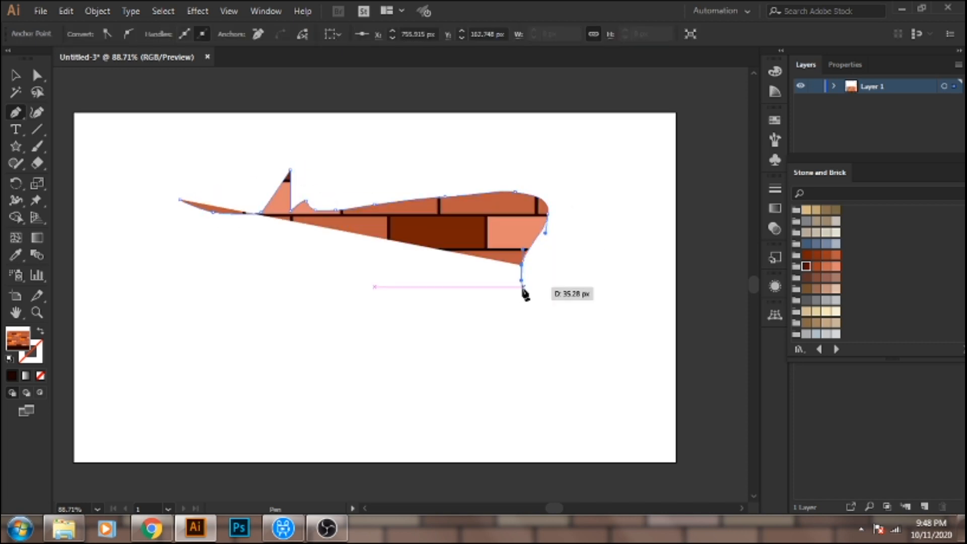
{"action": "left_click", "coordinate": [547, 331]}
{"action": "left_click", "coordinate": [488, 364]}
{"action": "left_click", "coordinate": [362, 353]}
{"action": "left_click", "coordinate": [300, 348]}
{"action": "left_click", "coordinate": [297, 387]}
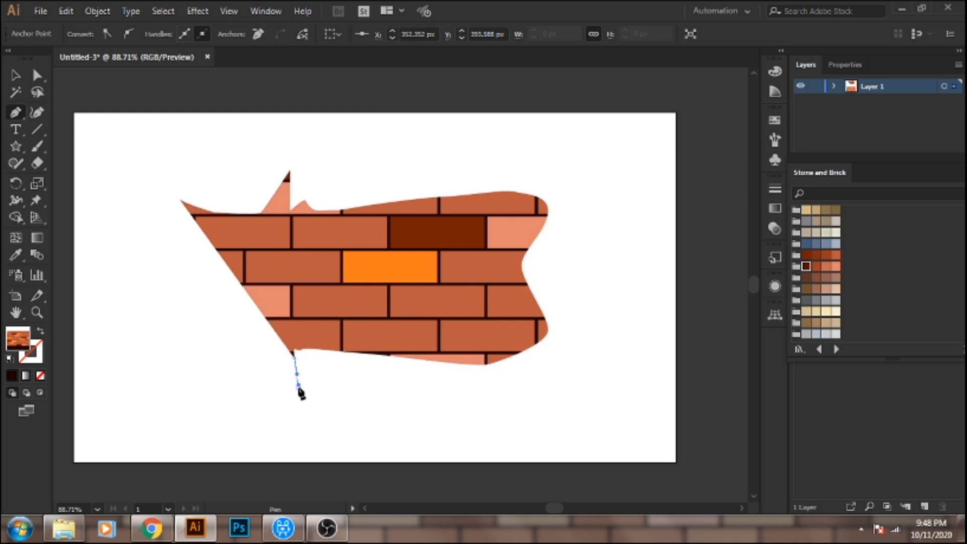
{"action": "left_click", "coordinate": [297, 411]}
{"action": "left_click_drag", "start_coordinate": [264, 359], "coordinate": [156, 339]}
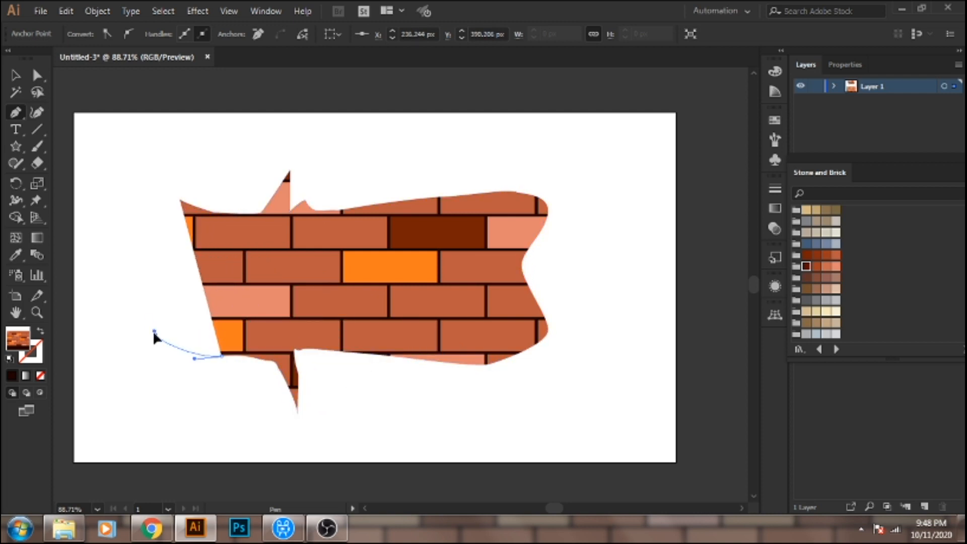
{"action": "left_click", "coordinate": [162, 231]}
{"action": "mouse_move", "coordinate": [155, 198]}
{"action": "left_mouse_down"}
{"action": "mouse_move", "coordinate": [189, 208]}
{"action": "mouse_move", "coordinate": [161, 195]}
{"action": "left_mouse_up"}
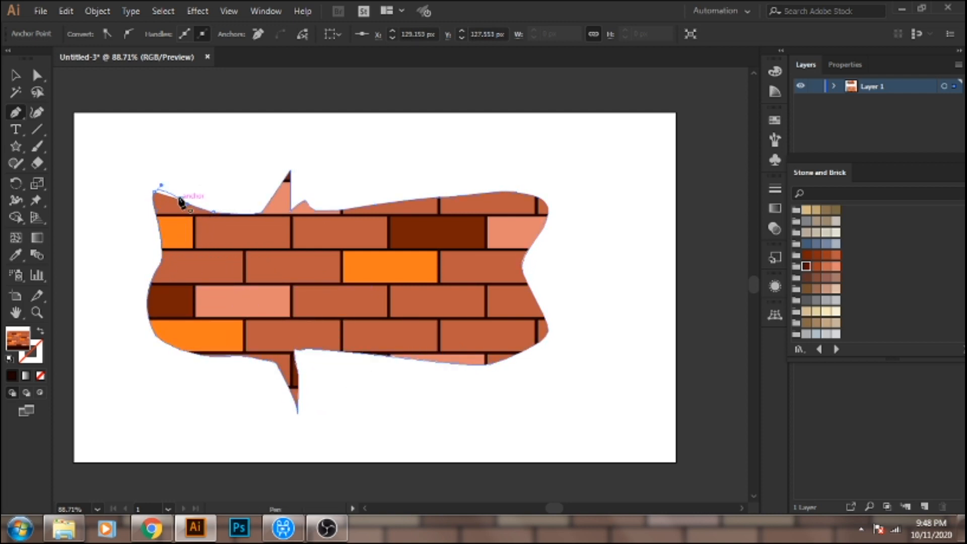
- Select the irregular brick-filled pen shape and delete it from the artboard
{"action": "left_click", "coordinate": [16, 74]}
{"action": "key", "text": "z"}
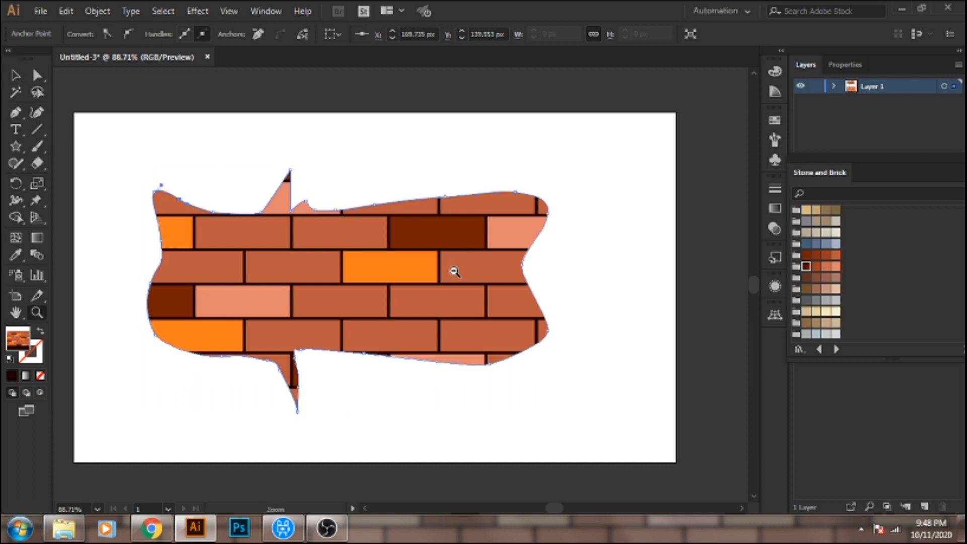
{"action": "left_click", "coordinate": [455, 272], "text": "alt"}
{"action": "left_click", "coordinate": [456, 272], "text": "alt"}
{"action": "left_click", "coordinate": [16, 76]}
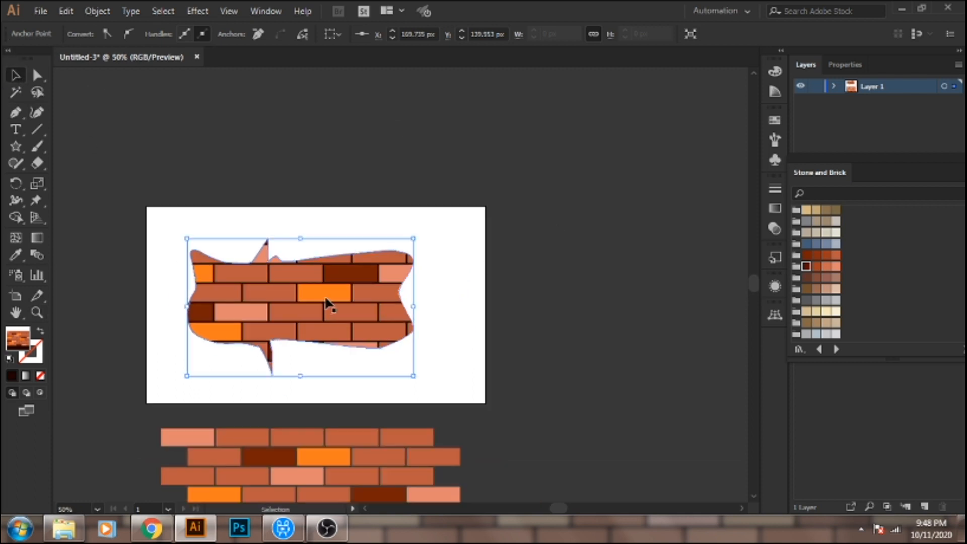
{"action": "left_click", "coordinate": [324, 289]}
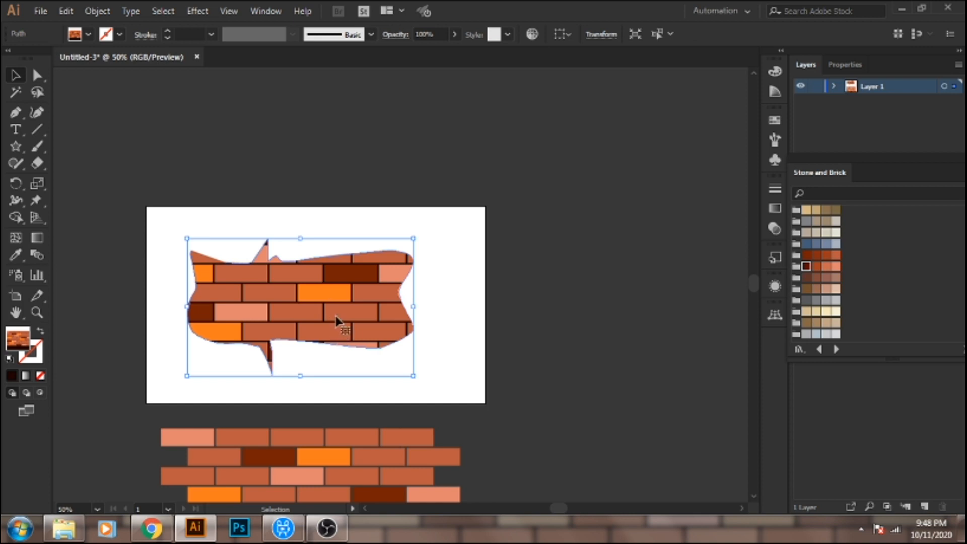
{"action": "key", "text": "Delete"}
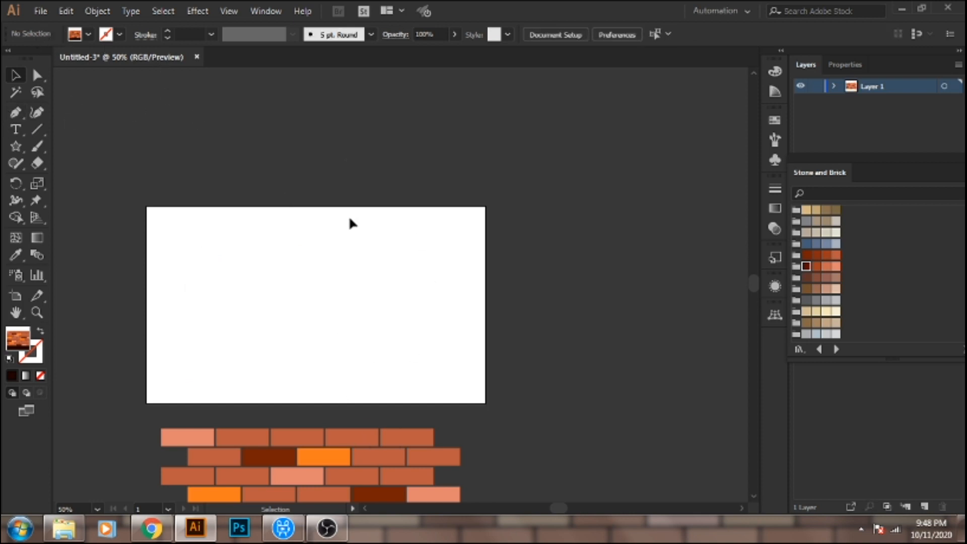
- Draw a brick-filled rectangle covering the whole artboard from corner to corner with the Rounded Rectangle tool
{"action": "key", "text": "z"}
{"action": "left_click_drag", "start_coordinate": [112, 173], "coordinate": [546, 459]}
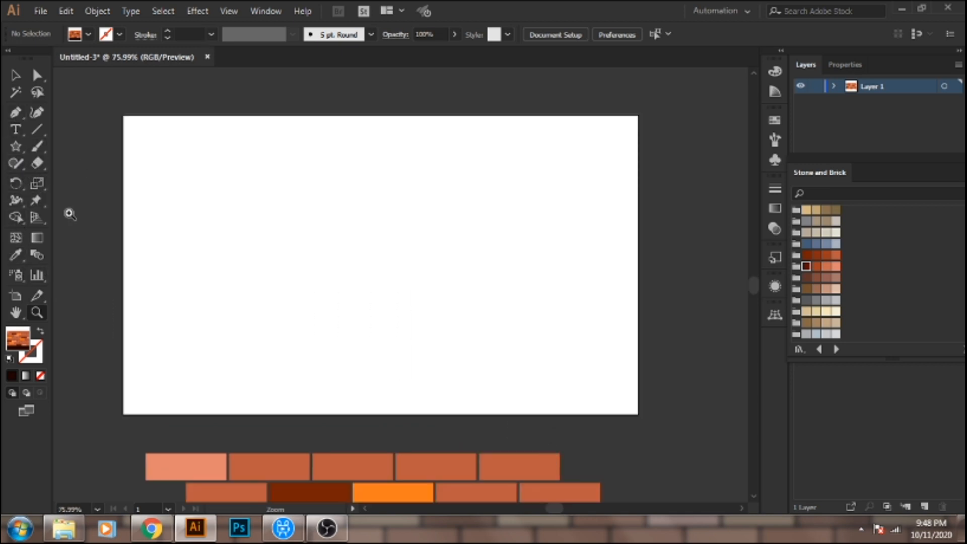
{"action": "left_click", "coordinate": [14, 149]}
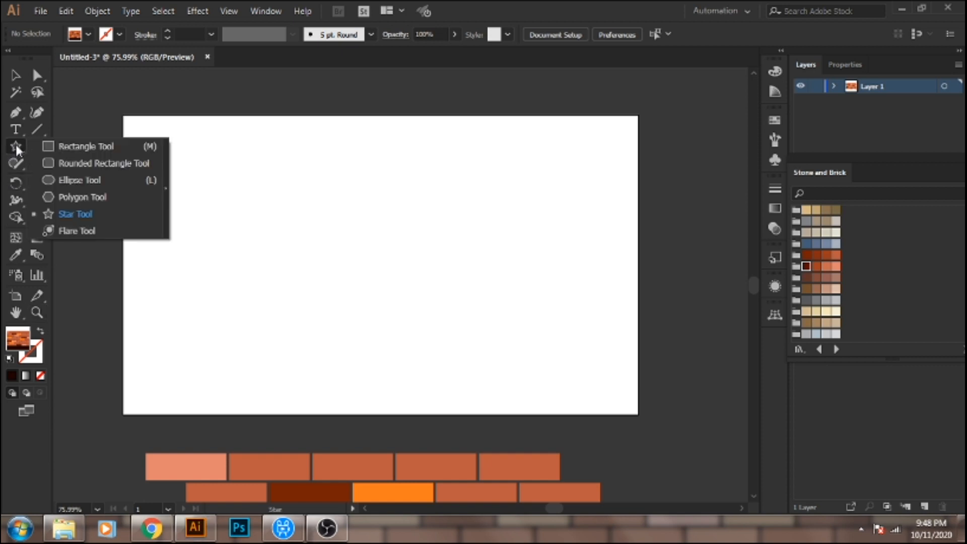
{"action": "left_click", "coordinate": [54, 164]}
{"action": "left_click_drag", "start_coordinate": [124, 116], "coordinate": [638, 413]}
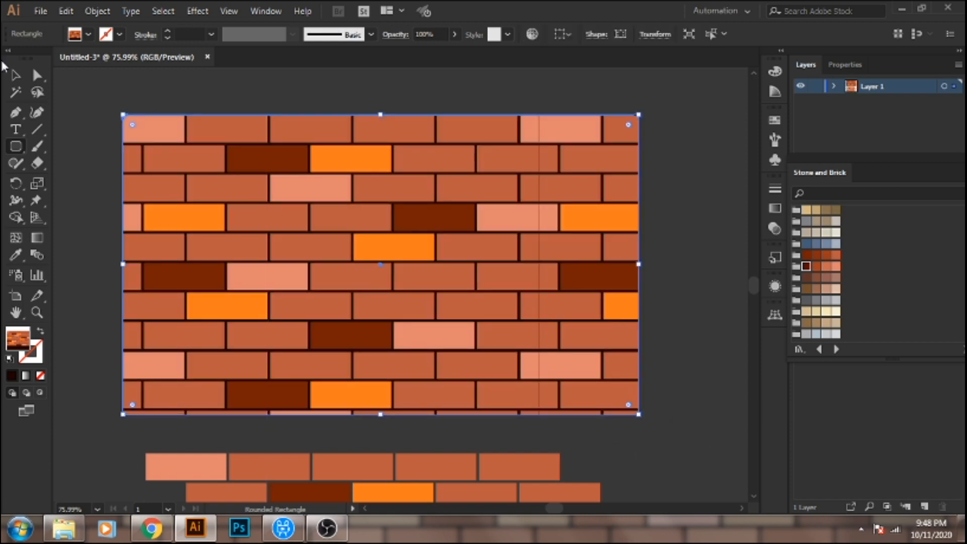
{"action": "left_click", "coordinate": [15, 76]}
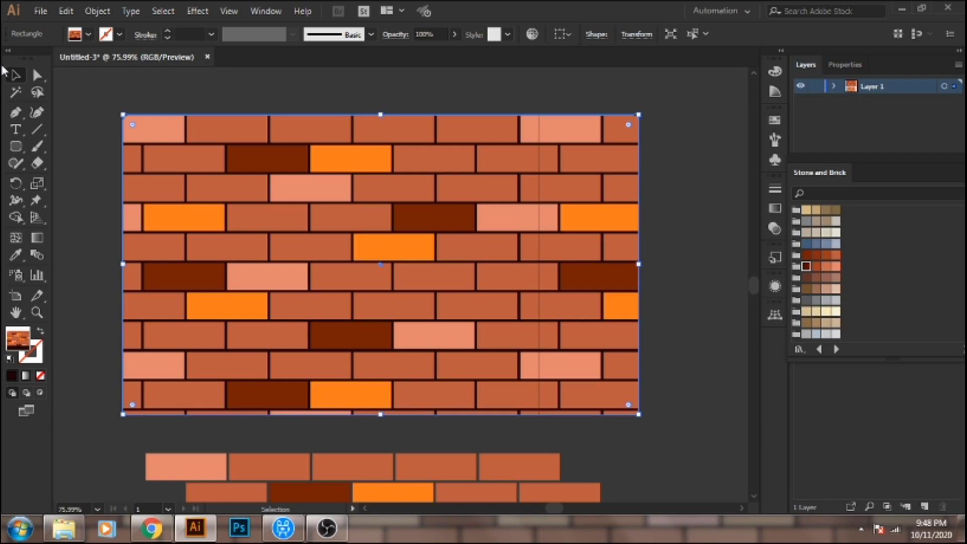